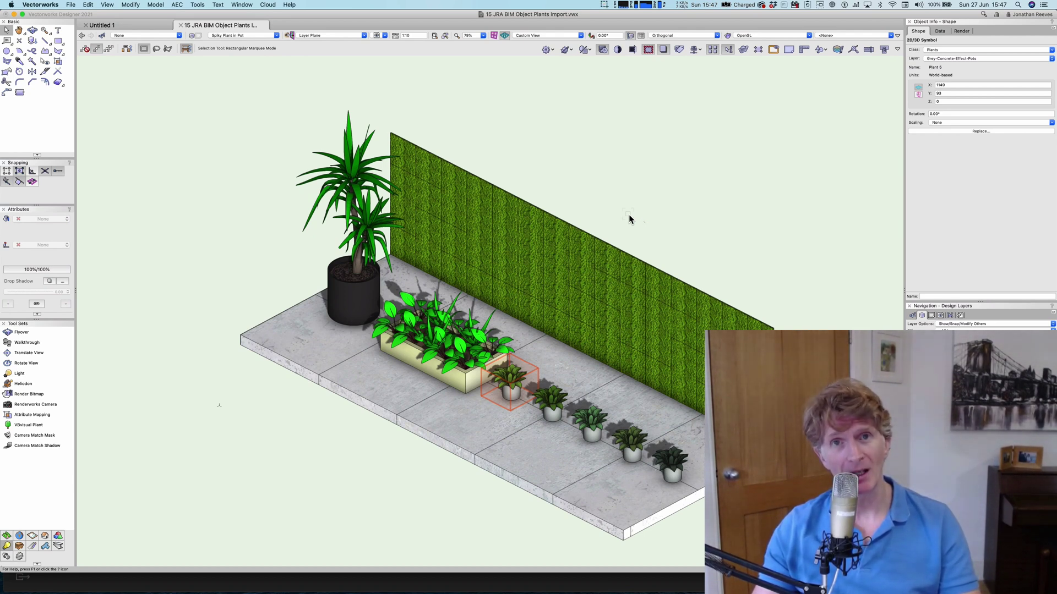
Step: Start a Cinema 4D export of all visible objects on all layers, excluding planar objects
click(629, 219)
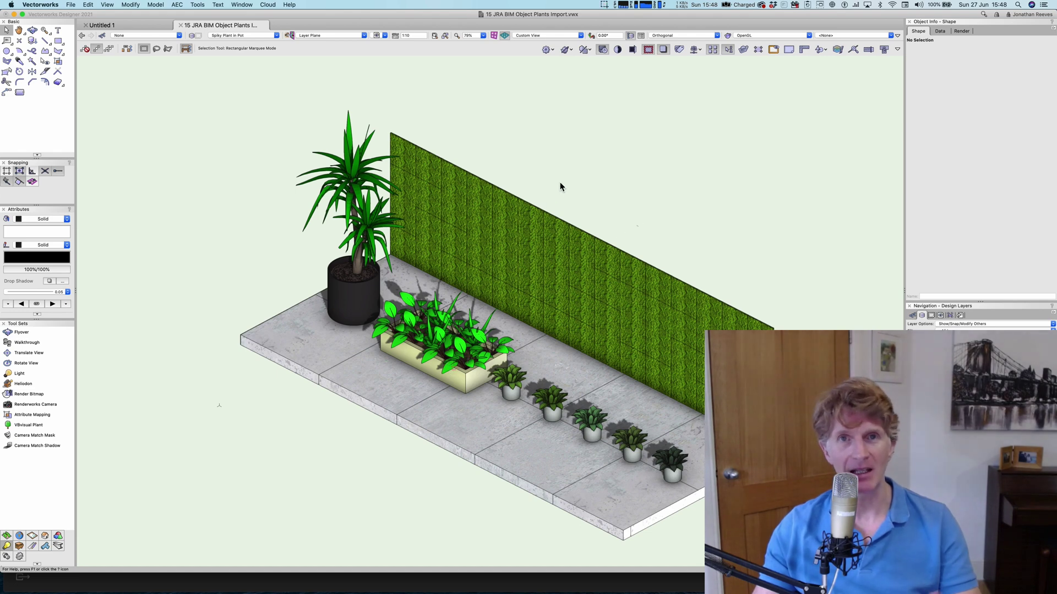
key(shift+c)
mouse_move(514, 317)
mouse_down()
mouse_move(507, 290)
mouse_move(514, 322)
mouse_move(533, 331)
mouse_move(515, 323)
mouse_up()
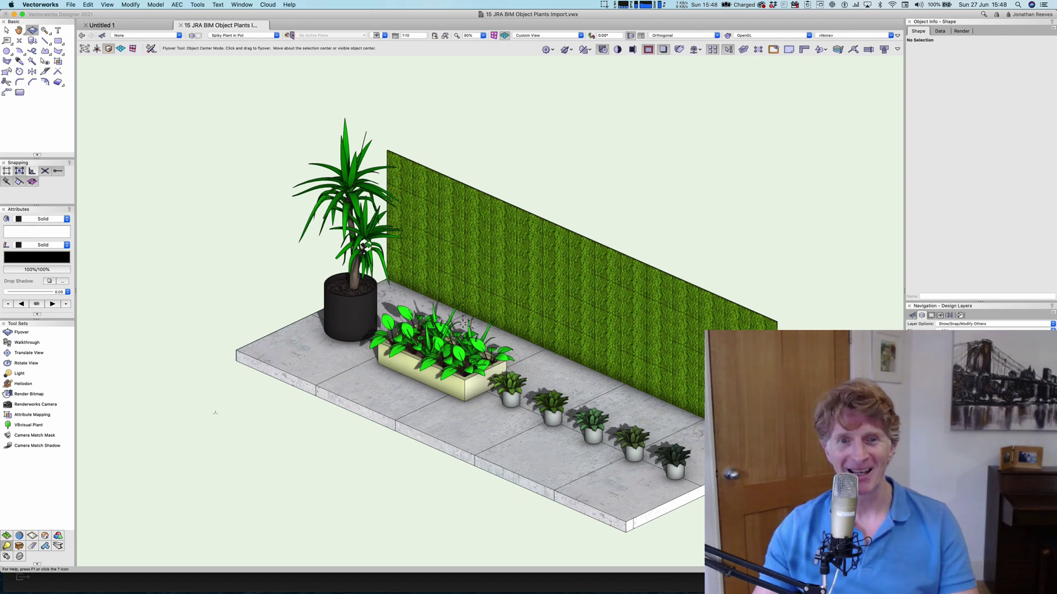
click(71, 4)
mouse_move(112, 185)
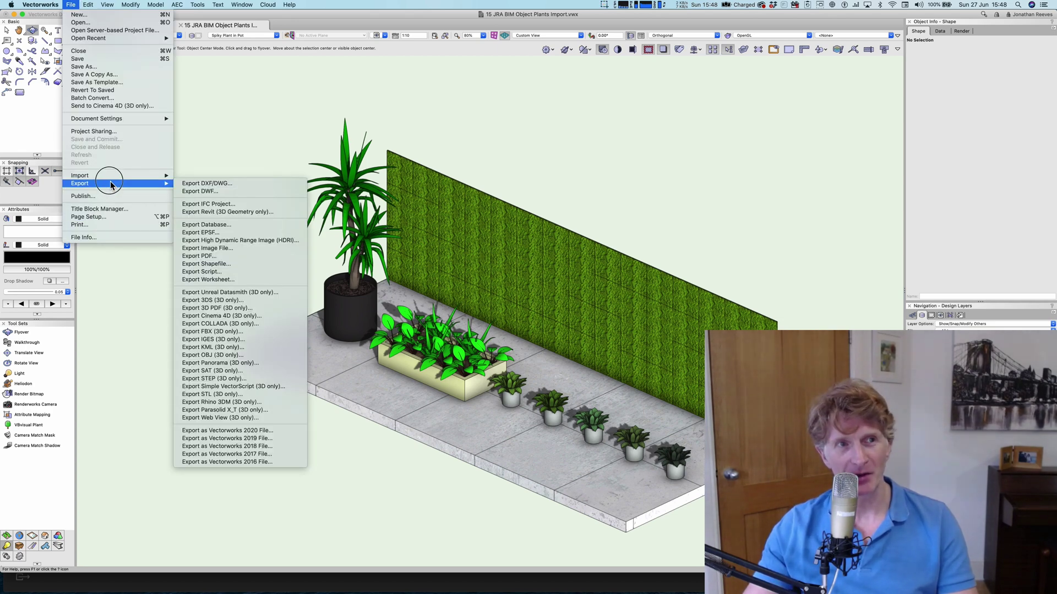
click(251, 317)
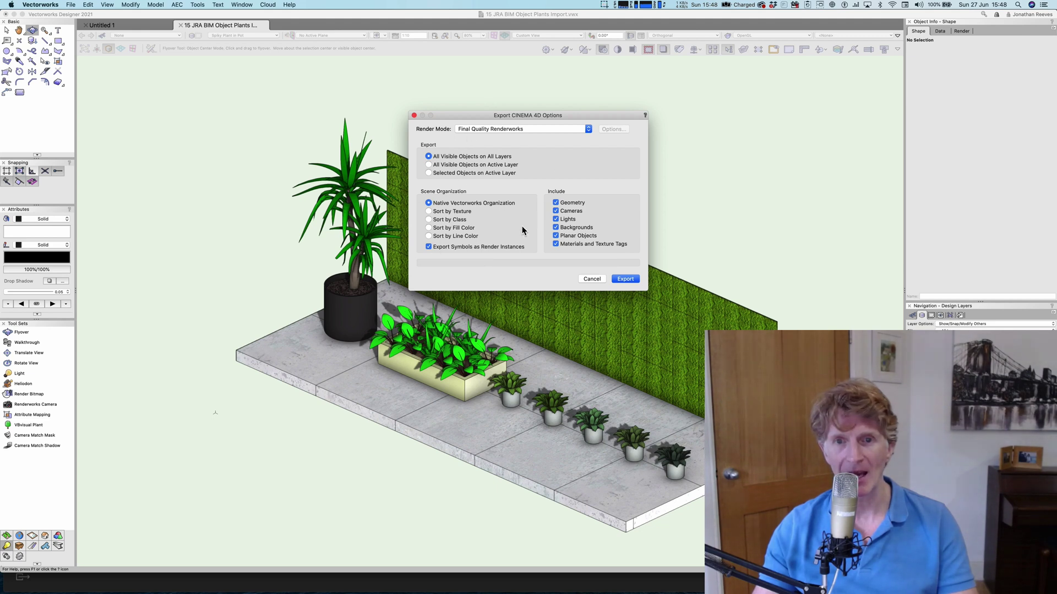
click(556, 235)
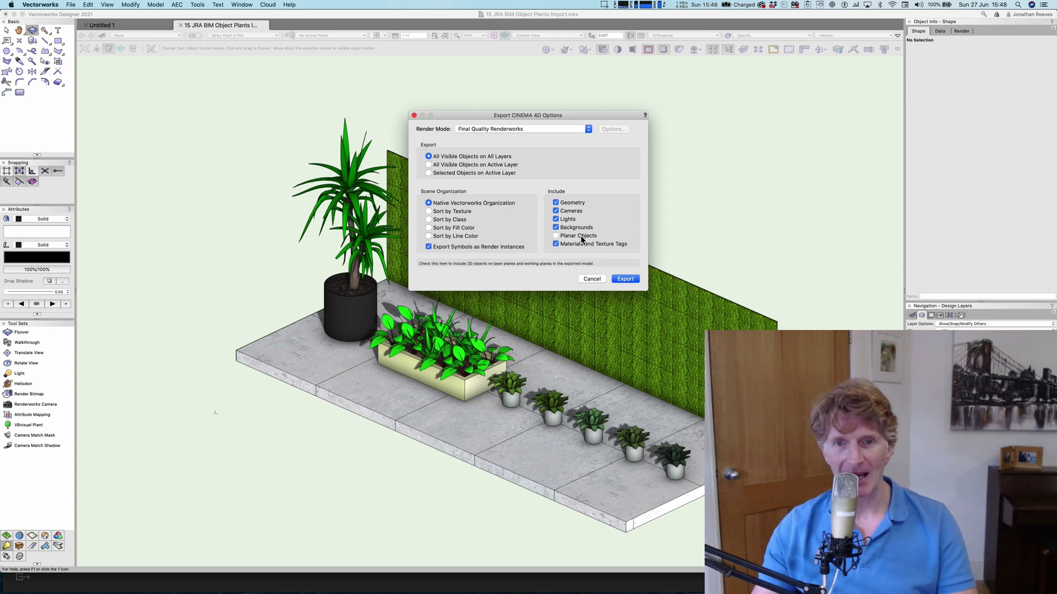
Step: Export as 15 JRA BIM Object Plants Import.c4d in the Twinmotion Plants folder, replacing the existing file
click(627, 279)
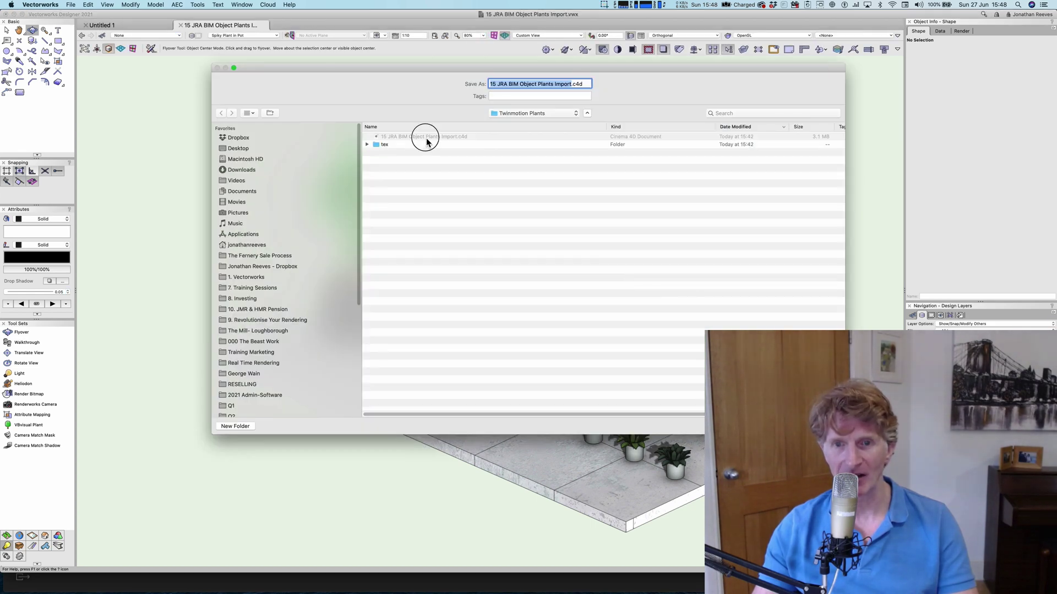
key(Return)
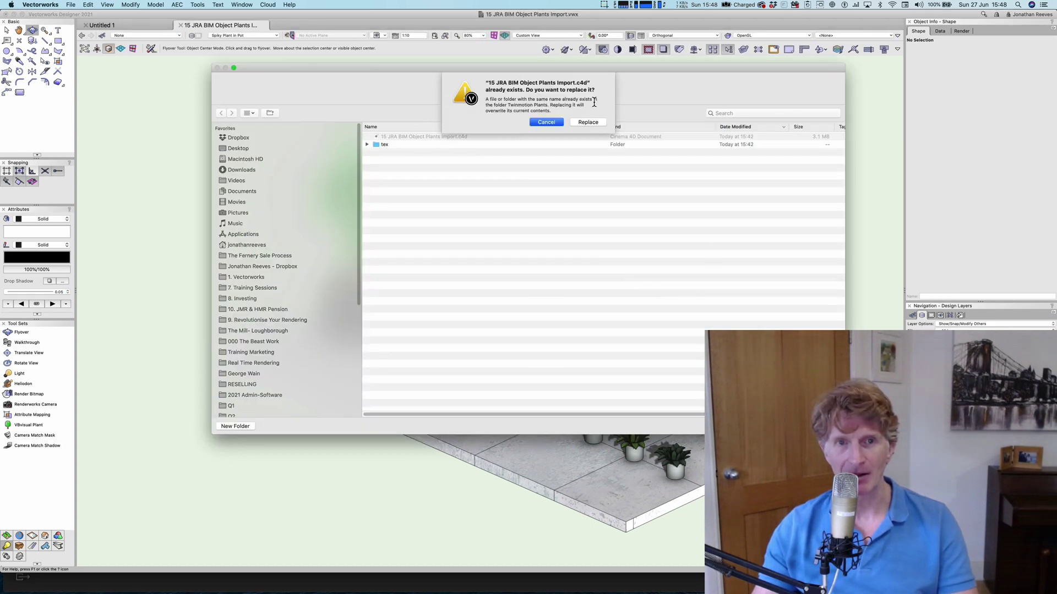
click(582, 123)
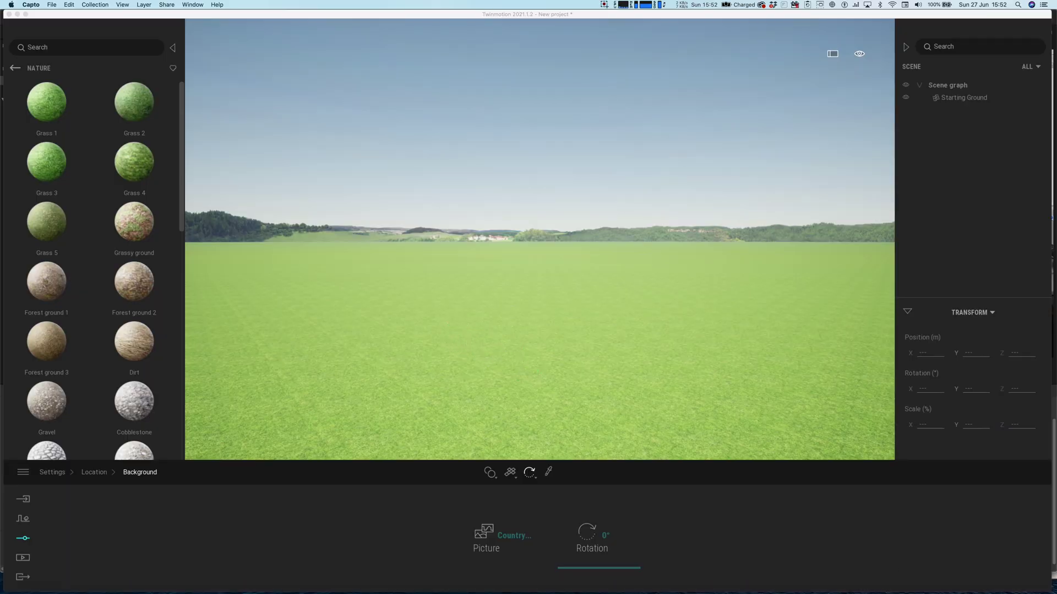
Step: Switch to Twinmotion and start a new geometry import, browsing for the source file
mouse_move(920, 582)
click(875, 581)
right_drag(563, 322, 229, 100)
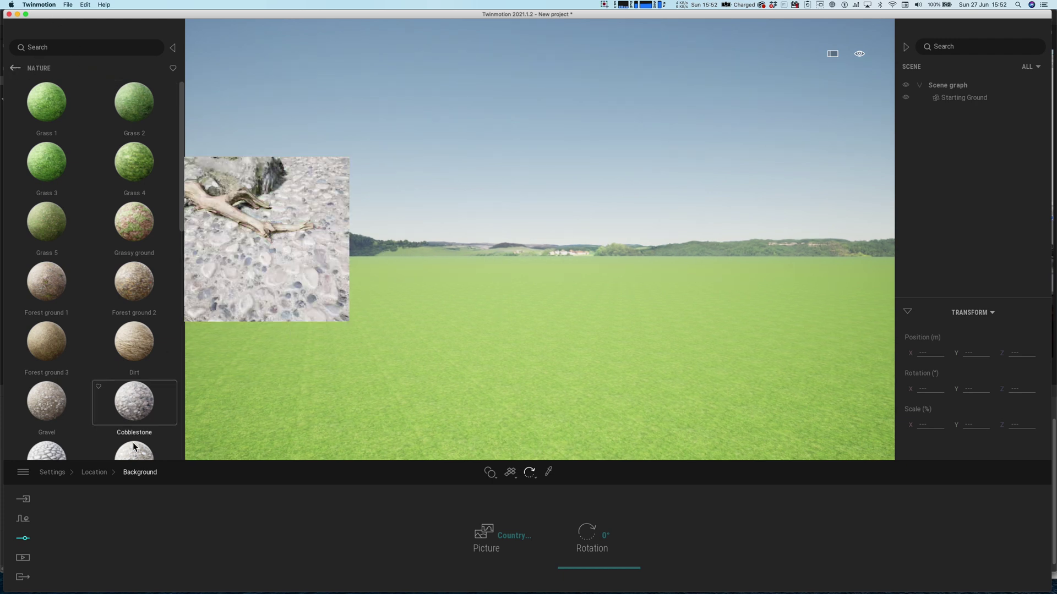
click(24, 500)
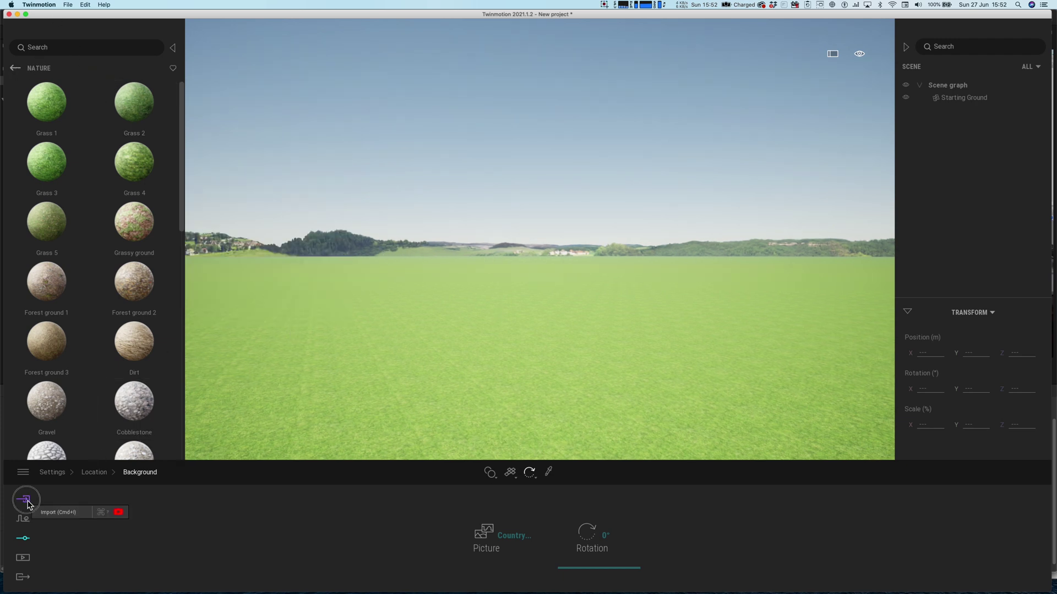
click(95, 531)
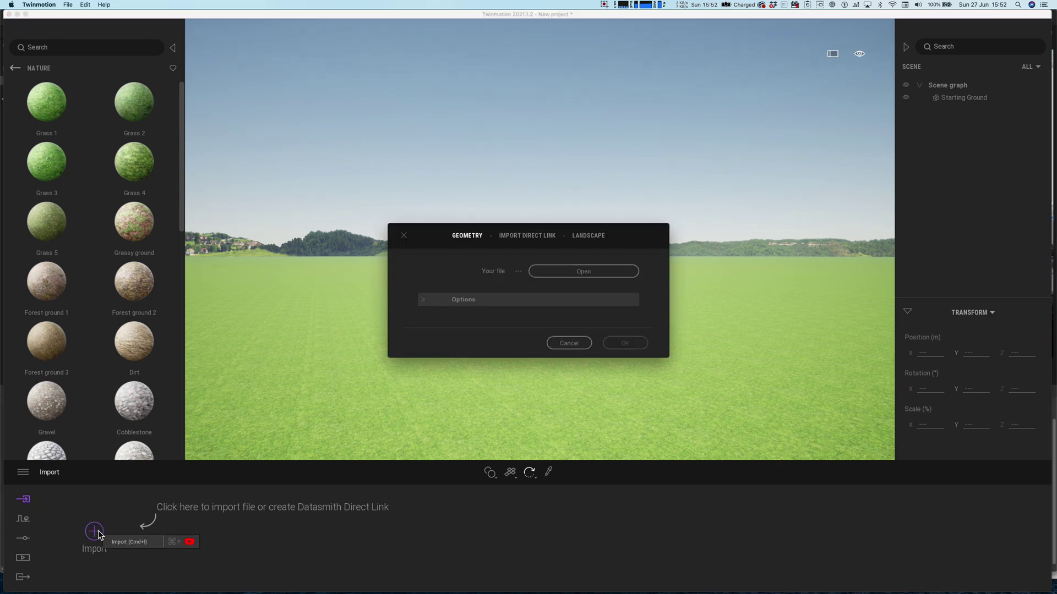
click(580, 272)
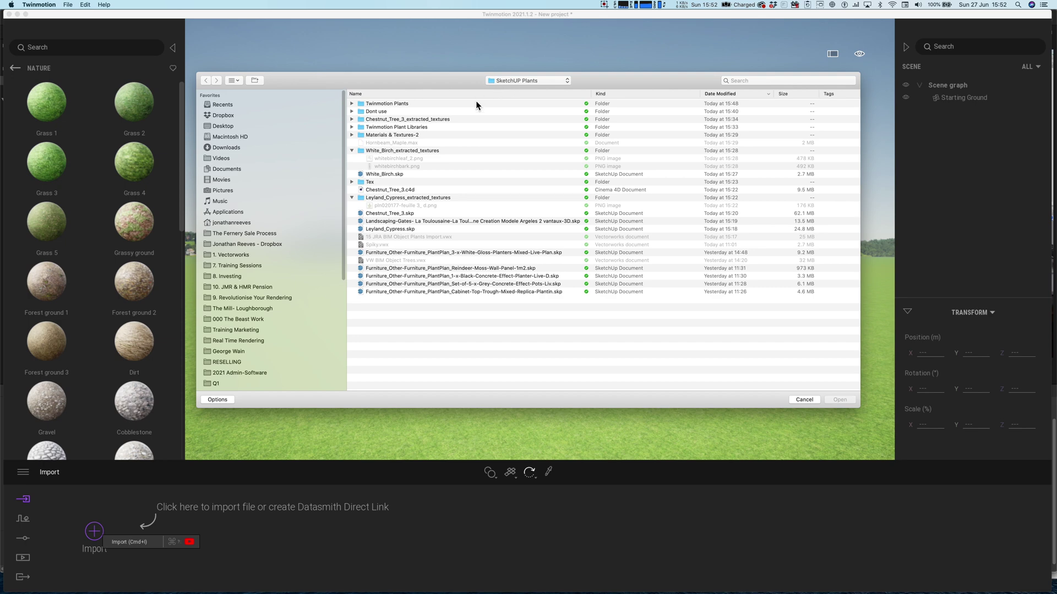
Step: Choose 15 JRA BIM Object Plants Import.c4d from the Twinmotion Plants folder as the geometry file
click(725, 94)
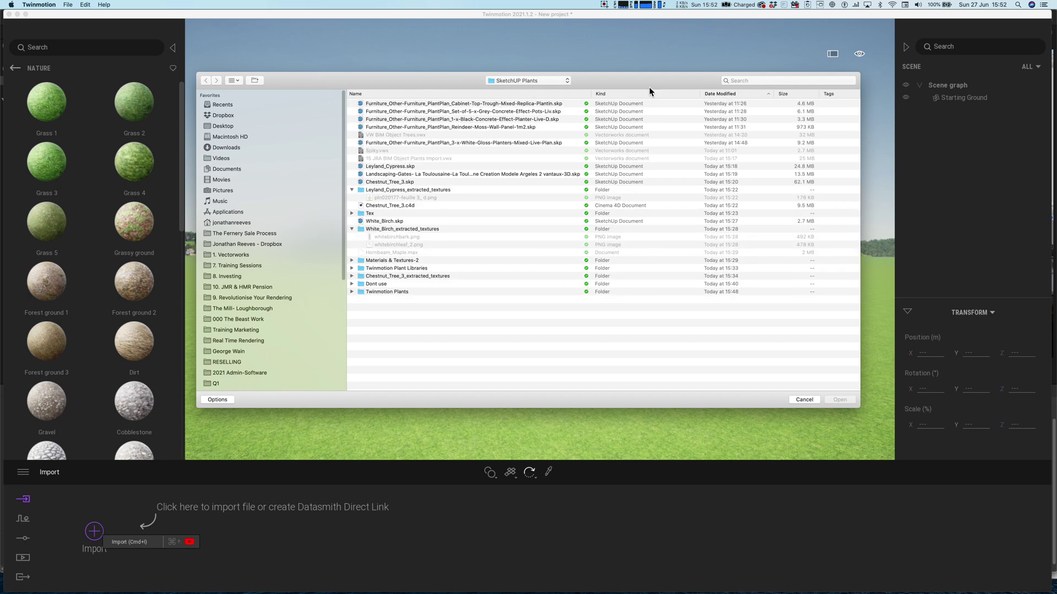
click(717, 95)
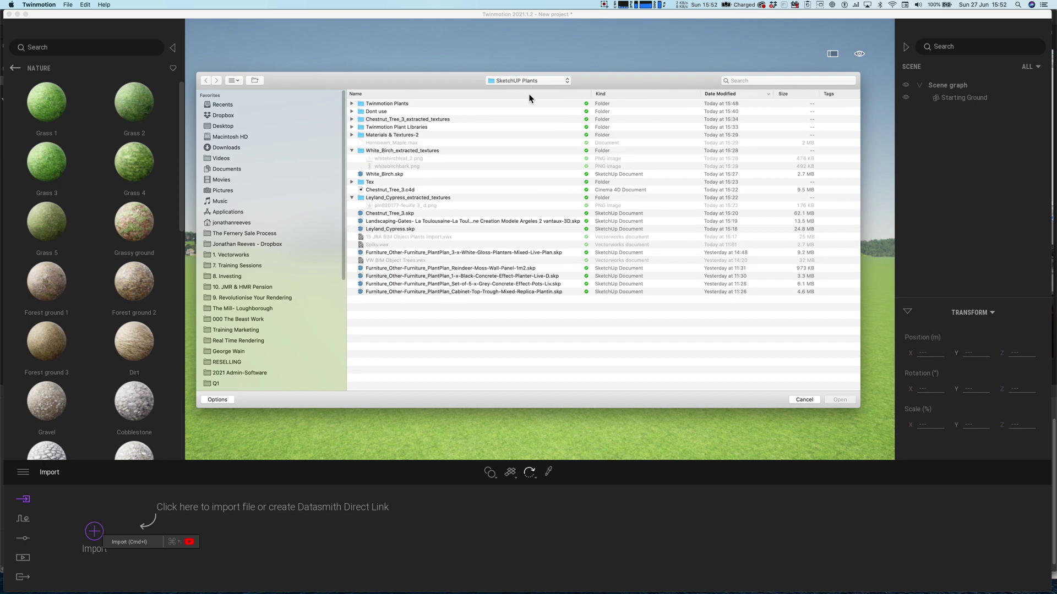
double_click(386, 104)
click(385, 104)
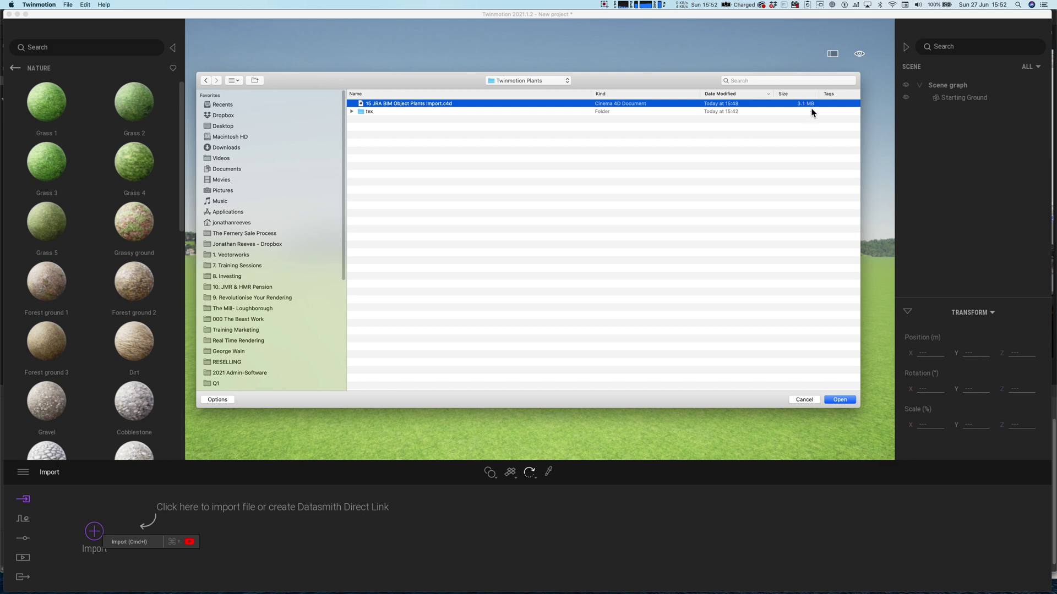
click(353, 111)
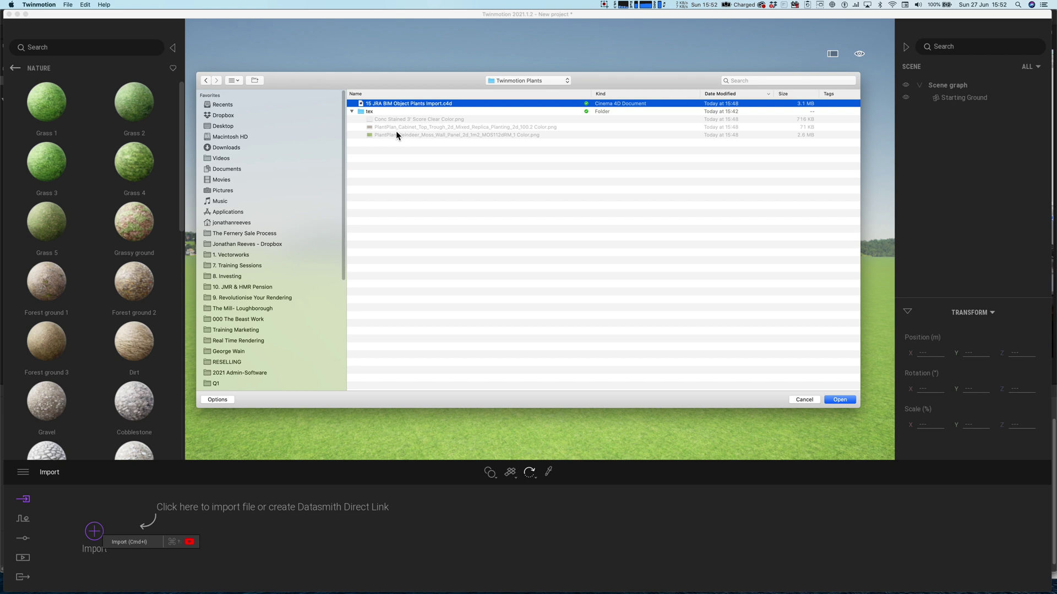
click(841, 400)
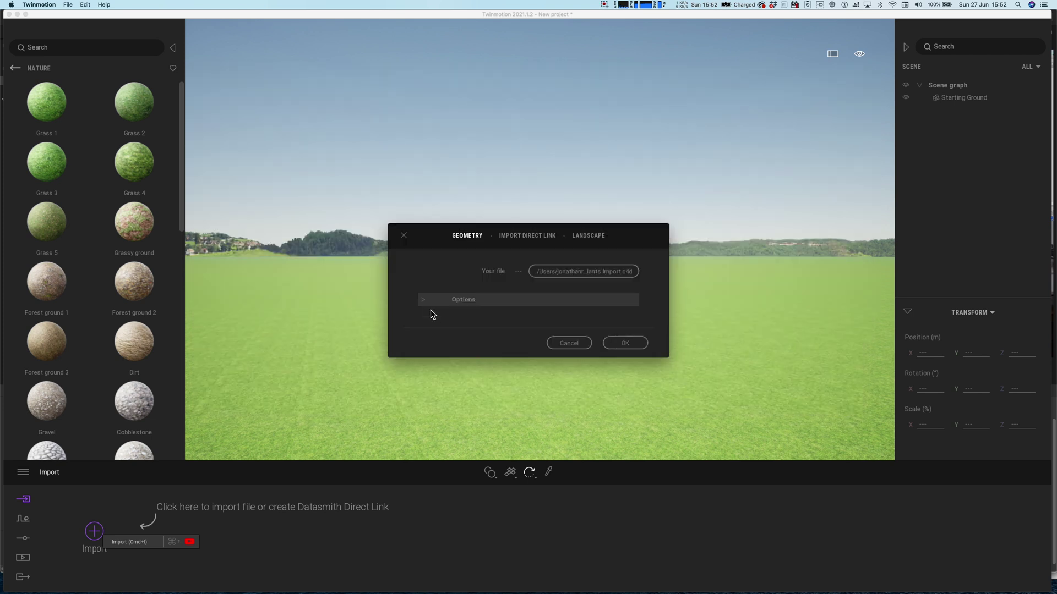
Step: Choose the collapse option for the geometry and import the Cinema 4D file
click(425, 299)
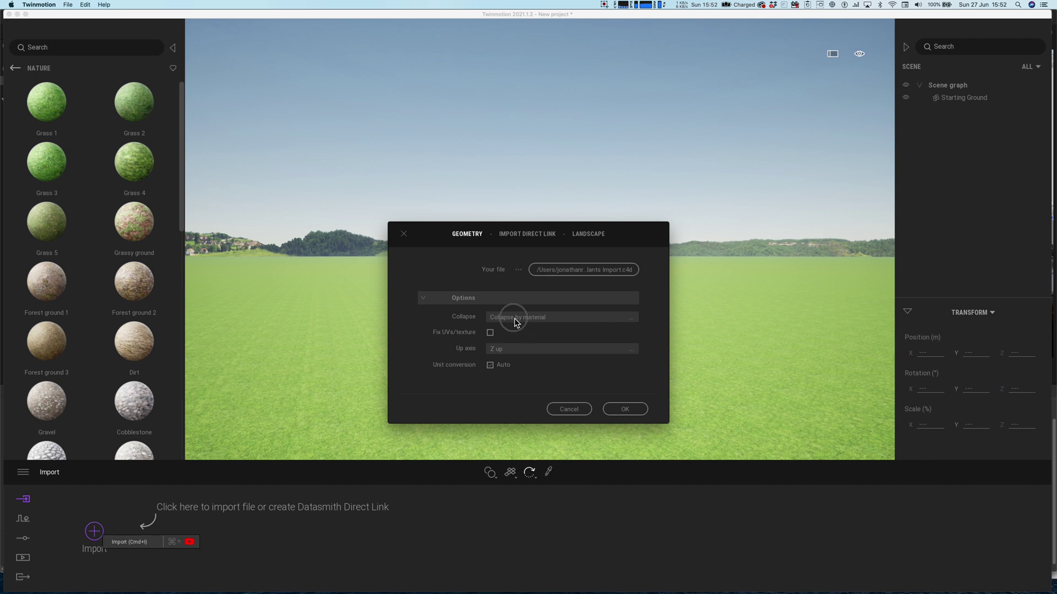
click(514, 319)
click(620, 333)
click(627, 409)
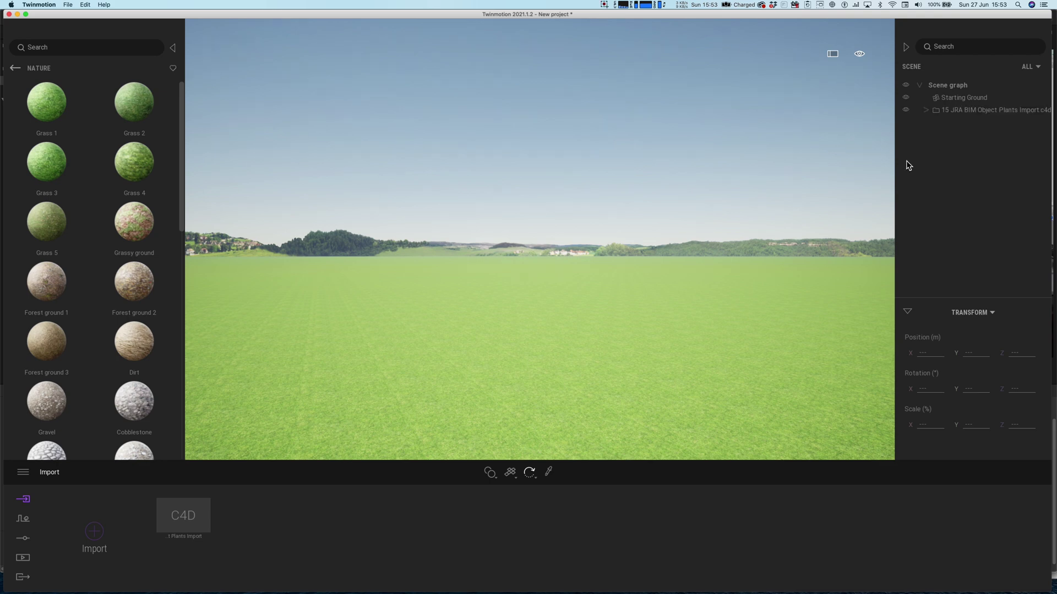
Step: Focus on the imported plants model and examine it from the open side facing the green wall
click(964, 116)
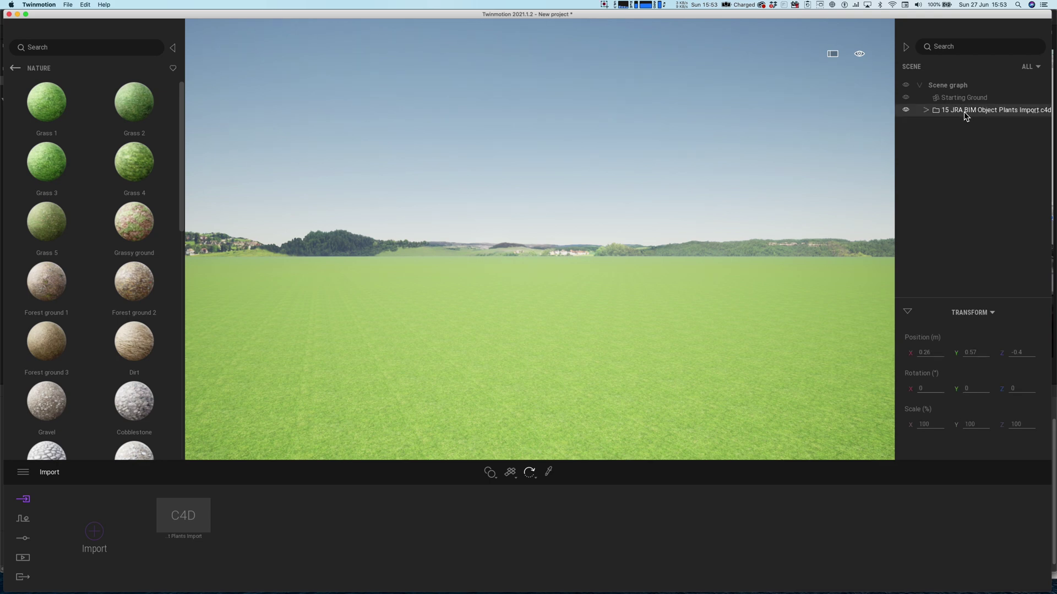
key(f)
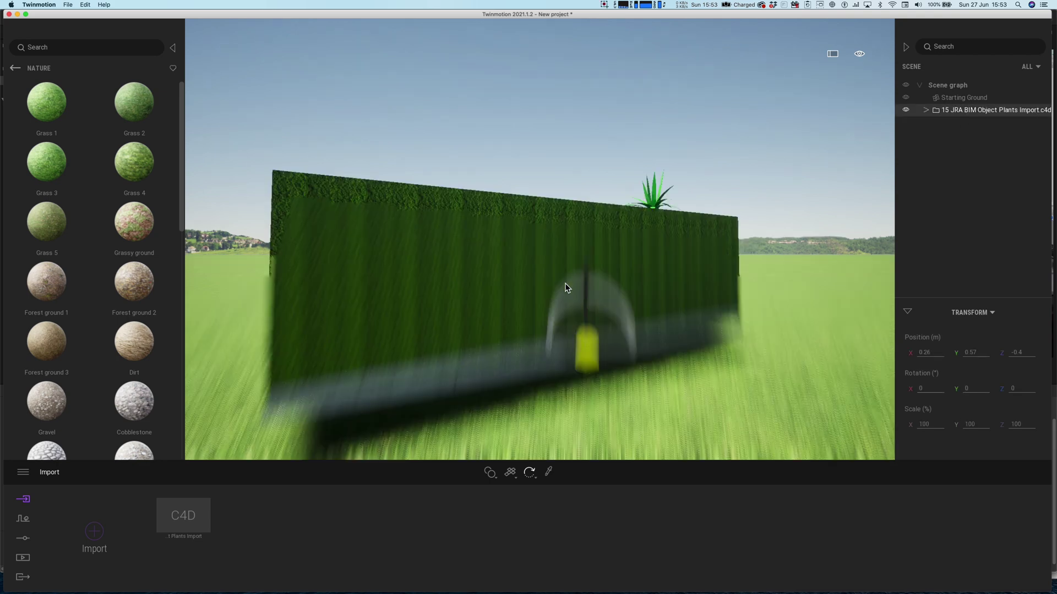
middle_drag(431, 290, 439, 285)
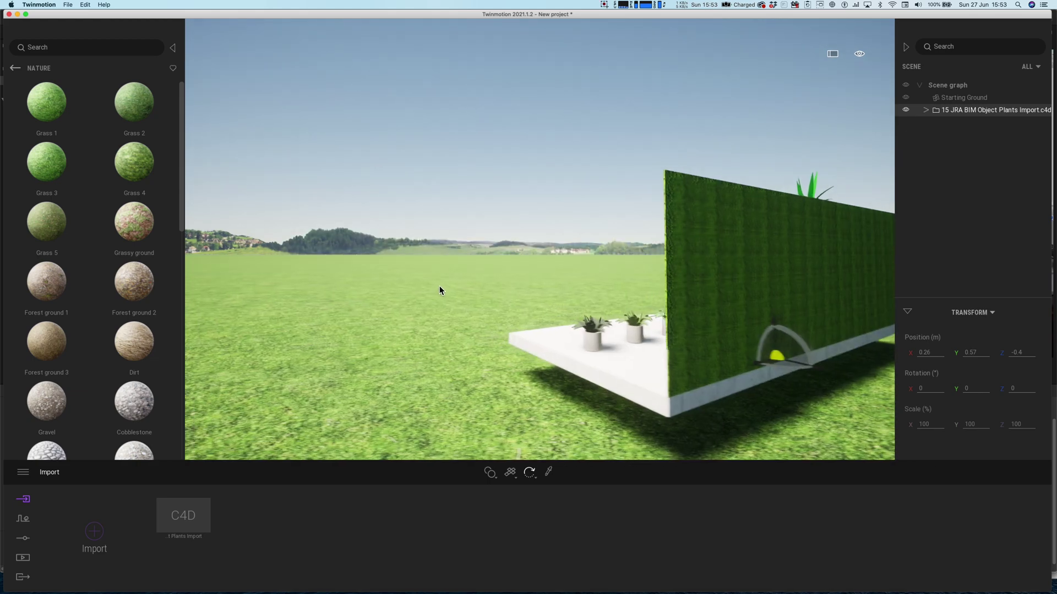
right_drag(439, 285, 444, 280)
middle_drag(444, 279, 456, 280)
right_drag(457, 279, 556, 349)
key(e)
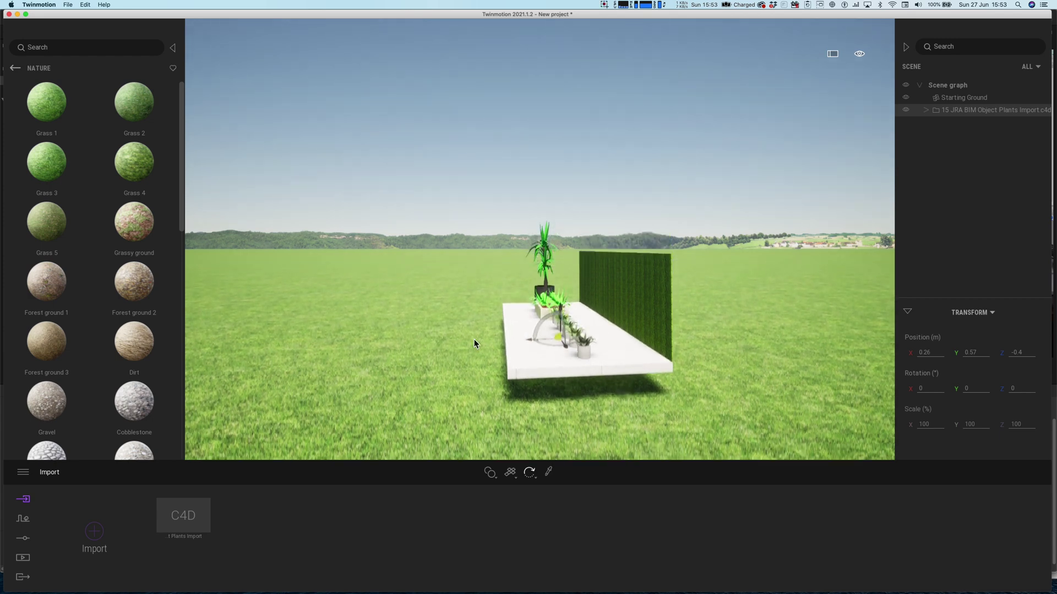
right_drag(474, 339, 549, 355)
key(a)
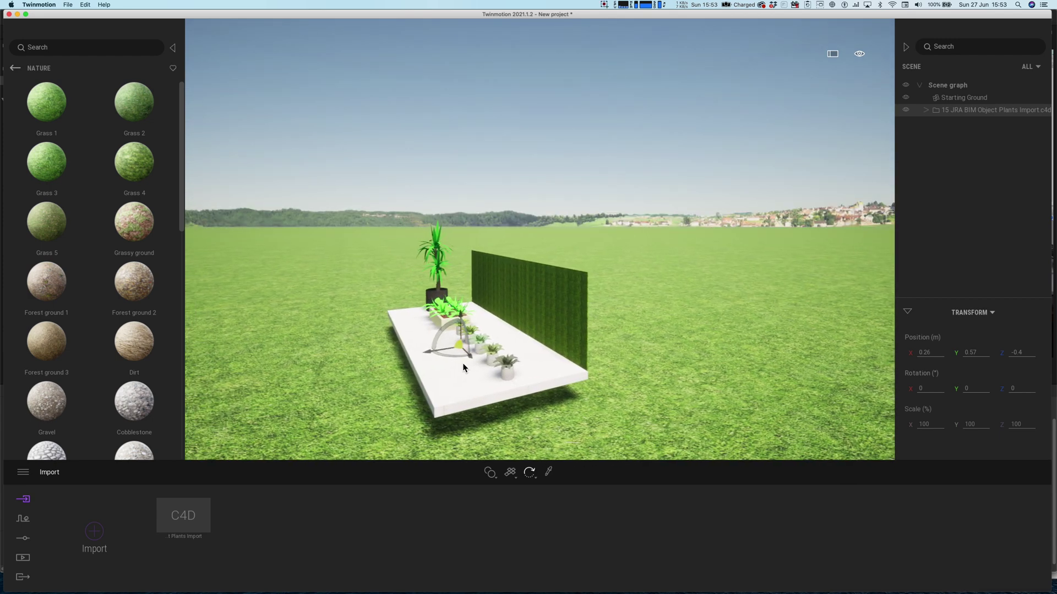
right_drag(500, 391, 521, 397)
drag(528, 410, 641, 377)
right_drag(642, 376, 724, 400)
drag(594, 352, 604, 363)
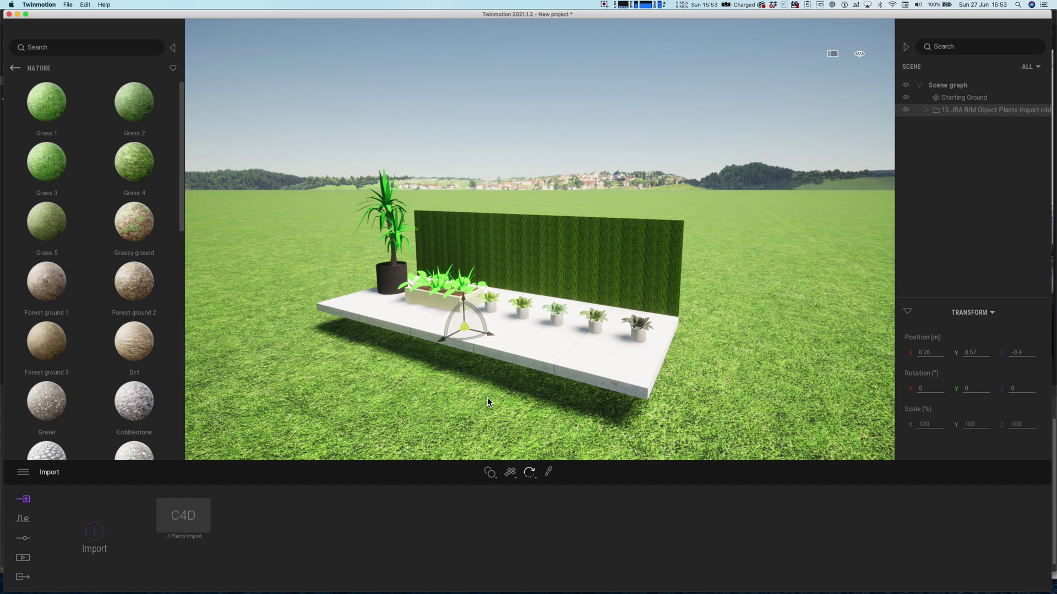
Step: Set the Starting Ground's Z position to -0.1 m
click(954, 99)
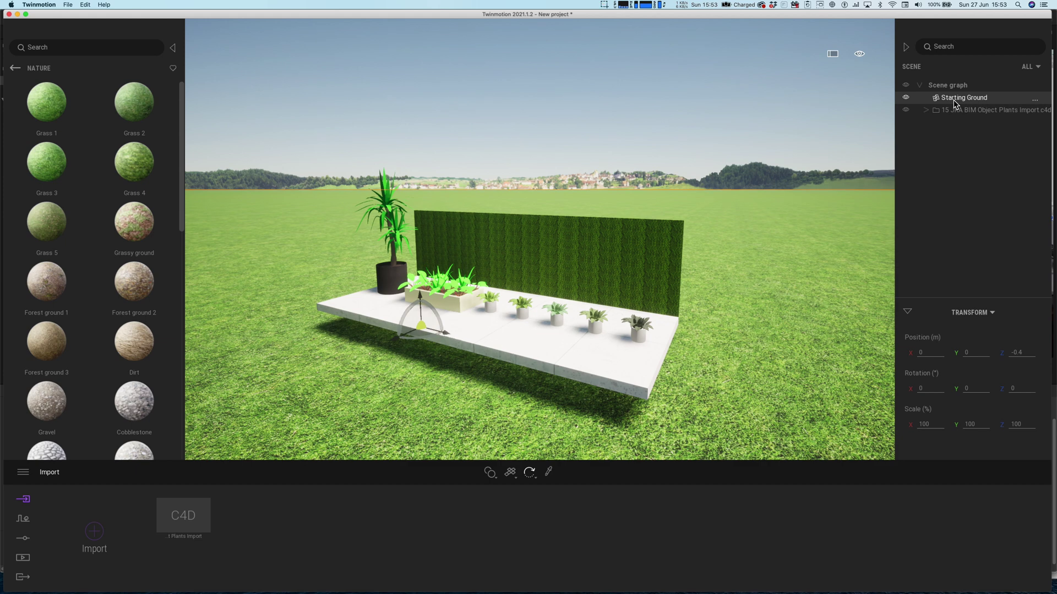
click(1015, 353)
text(0)
key(Return)
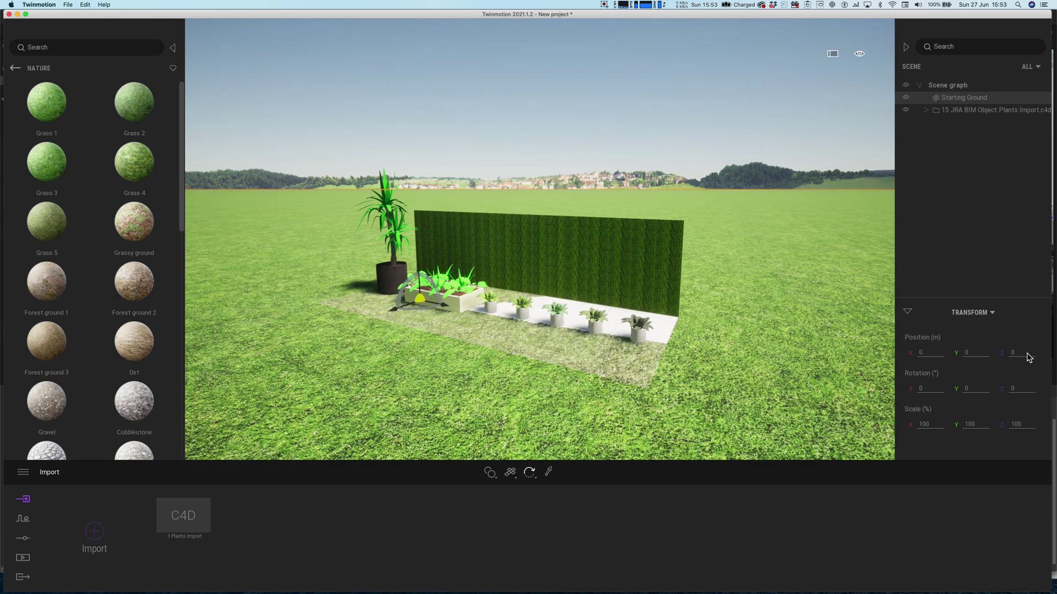
click(1012, 353)
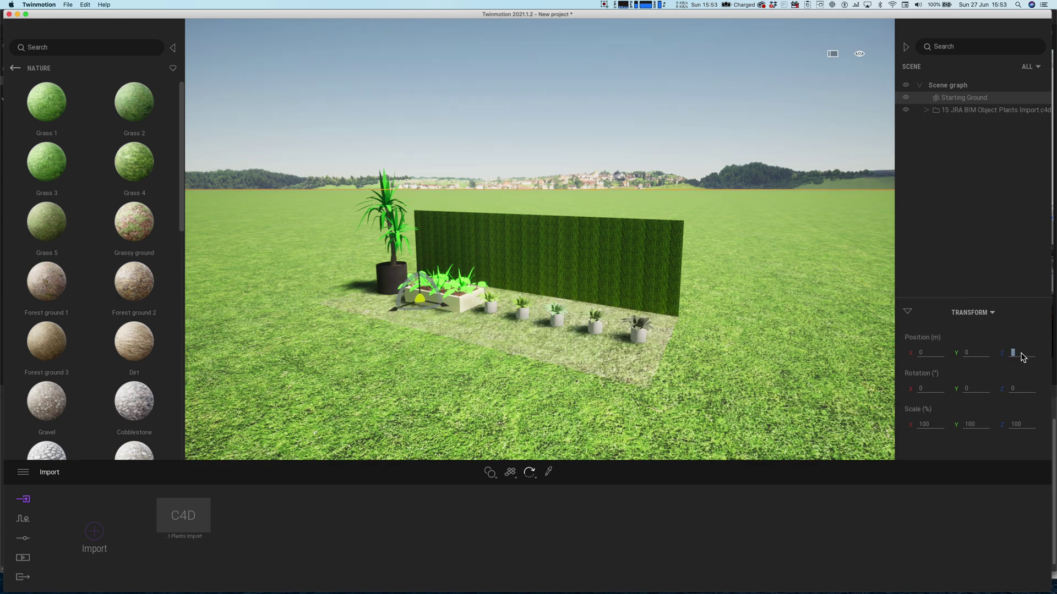
text(-0.1)
key(Return)
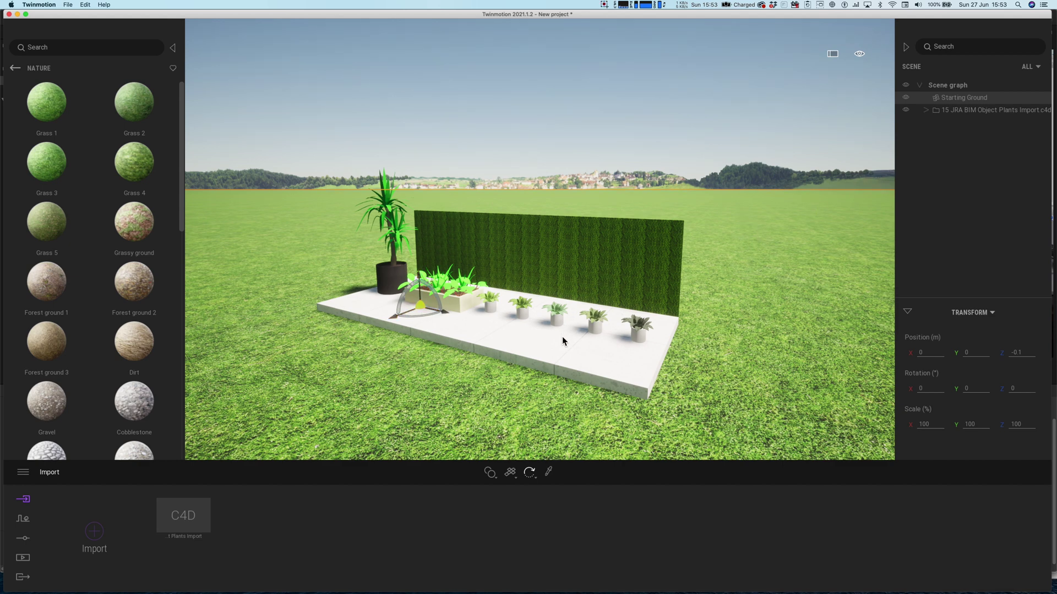
Step: Darken the colour of the base slab's Conc Stained 3' Score Clear material to a mid grey
right_drag(580, 319, 564, 373)
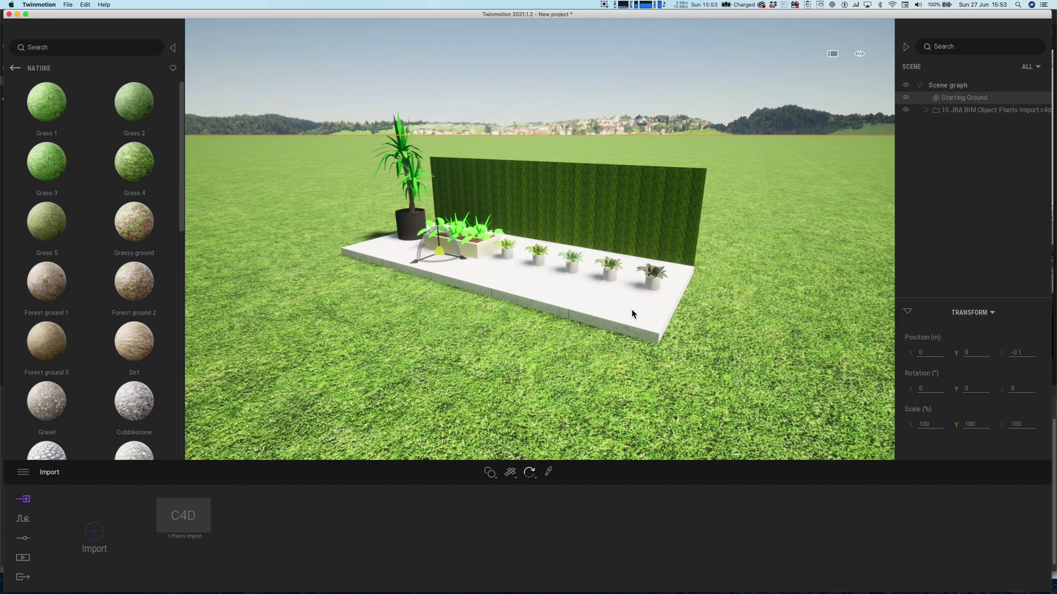
scroll(632, 309, up, 5)
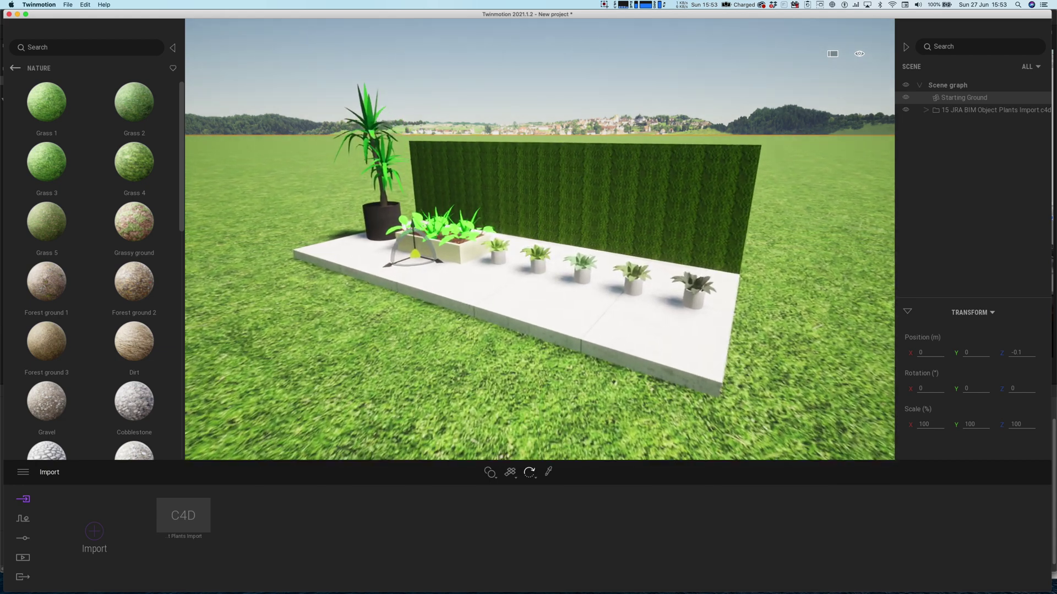
middle_drag(676, 320, 623, 329)
scroll(622, 329, up, 3)
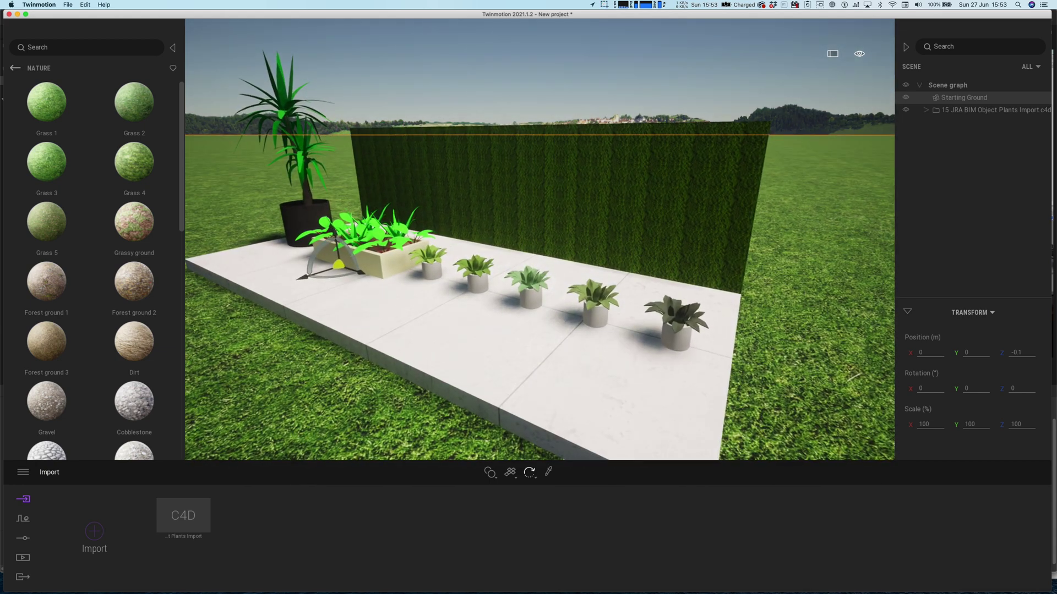
middle_drag(558, 339, 558, 329)
scroll(558, 336, down, 2)
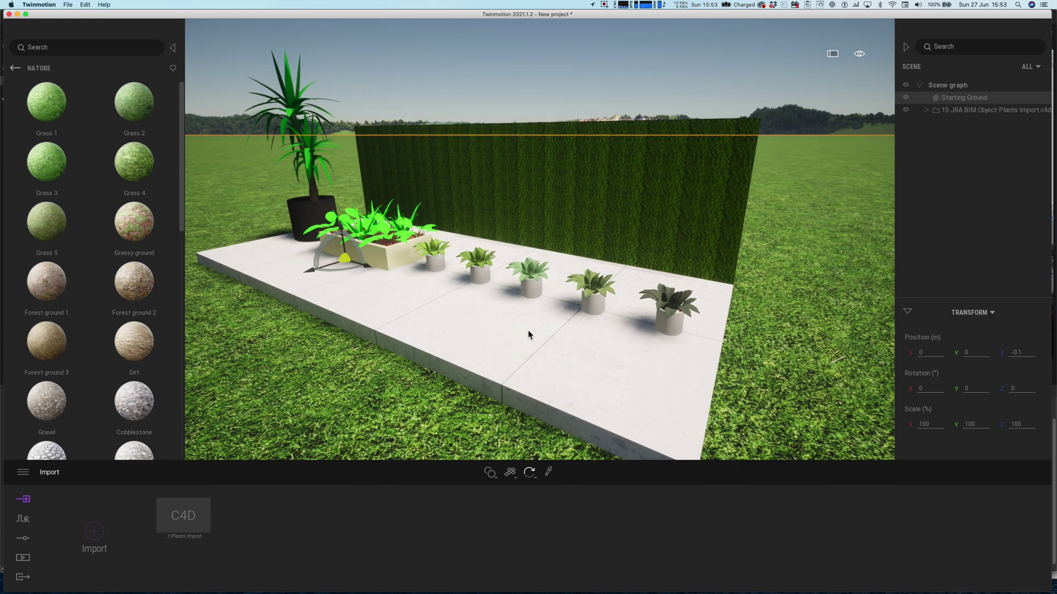
key(t)
alt+click(524, 333)
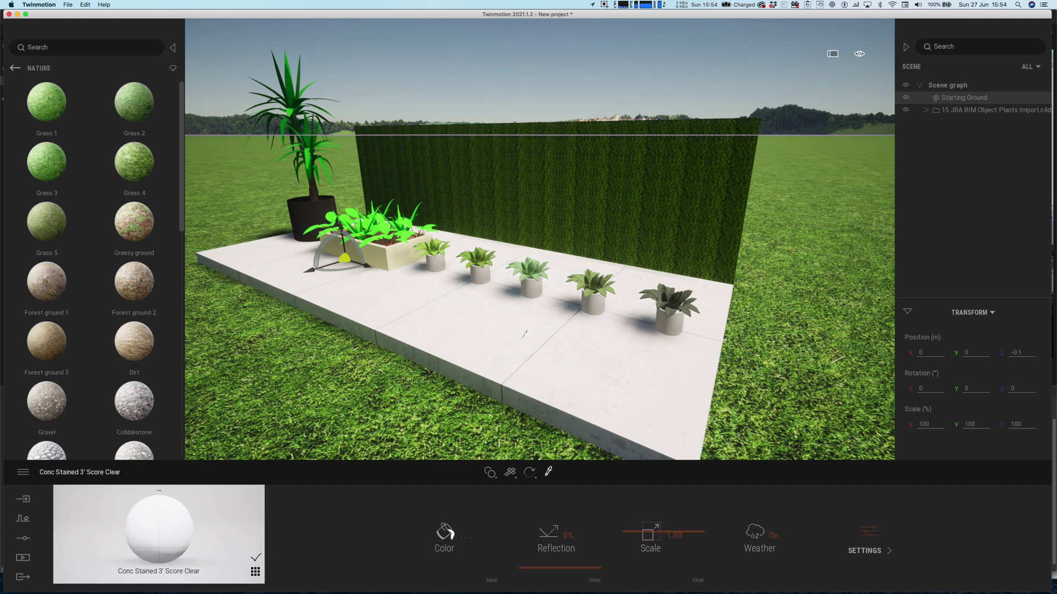
click(462, 542)
drag(582, 205, 844, 234)
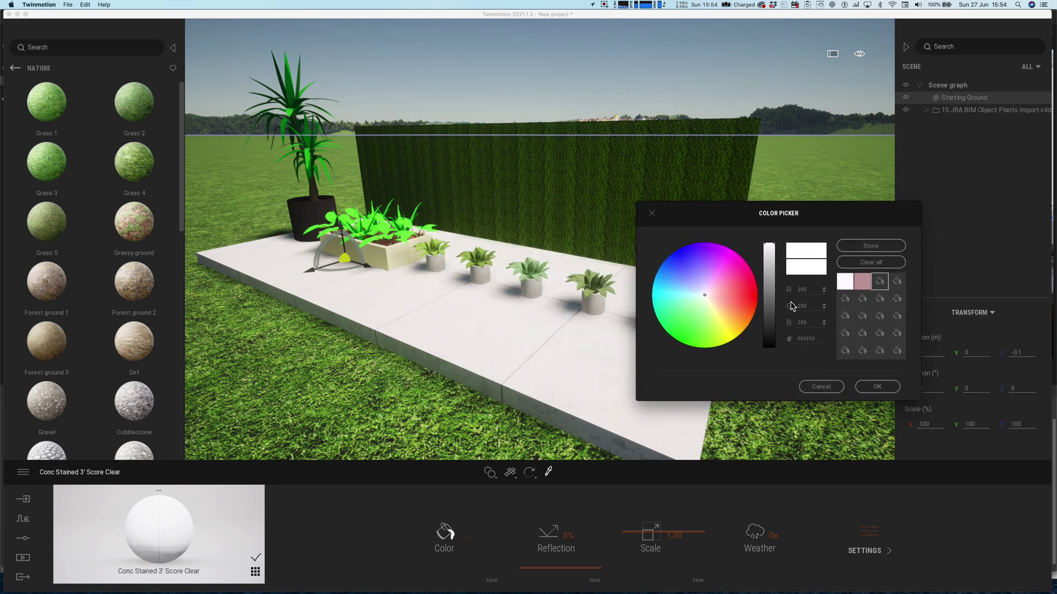
drag(774, 247, 776, 299)
click(879, 387)
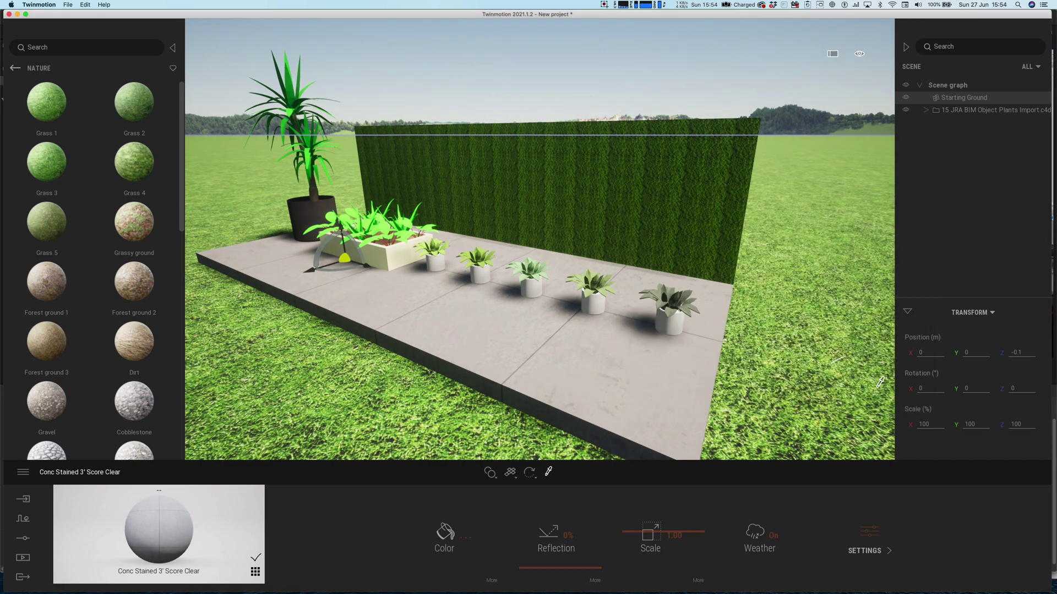
Step: Set the Grunge of the base slab's concrete material to 74% and inspect the slab up close
click(492, 582)
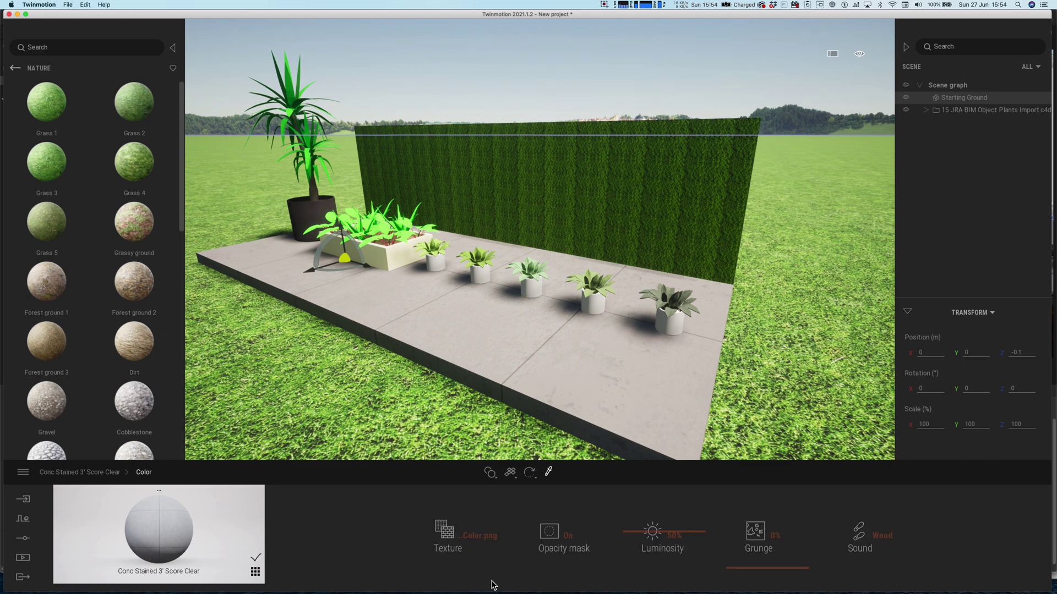
drag(748, 571, 714, 493)
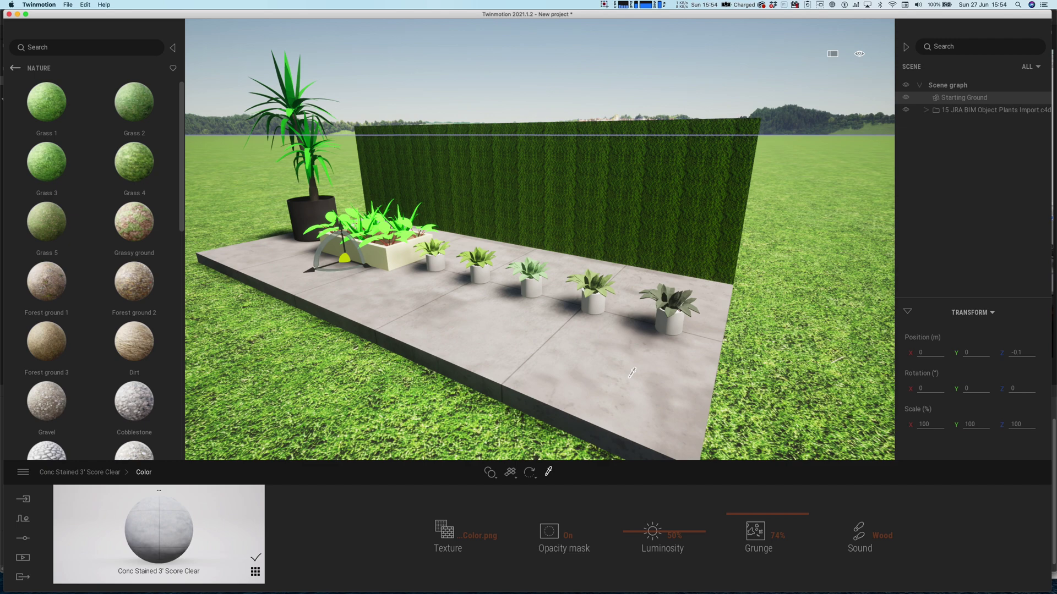
right_drag(633, 377, 651, 372)
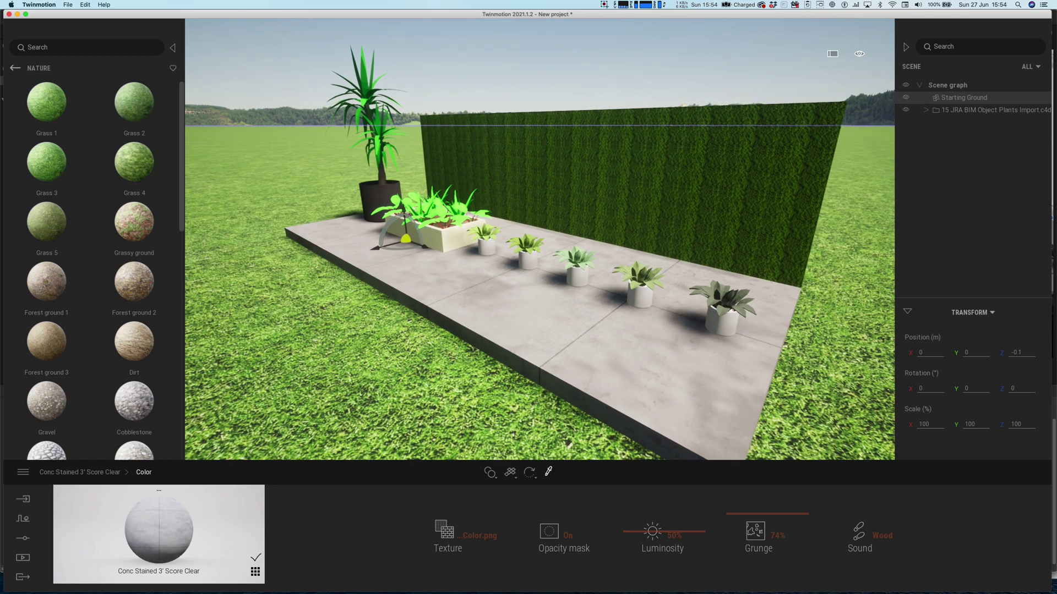
middle_drag(622, 391, 564, 390)
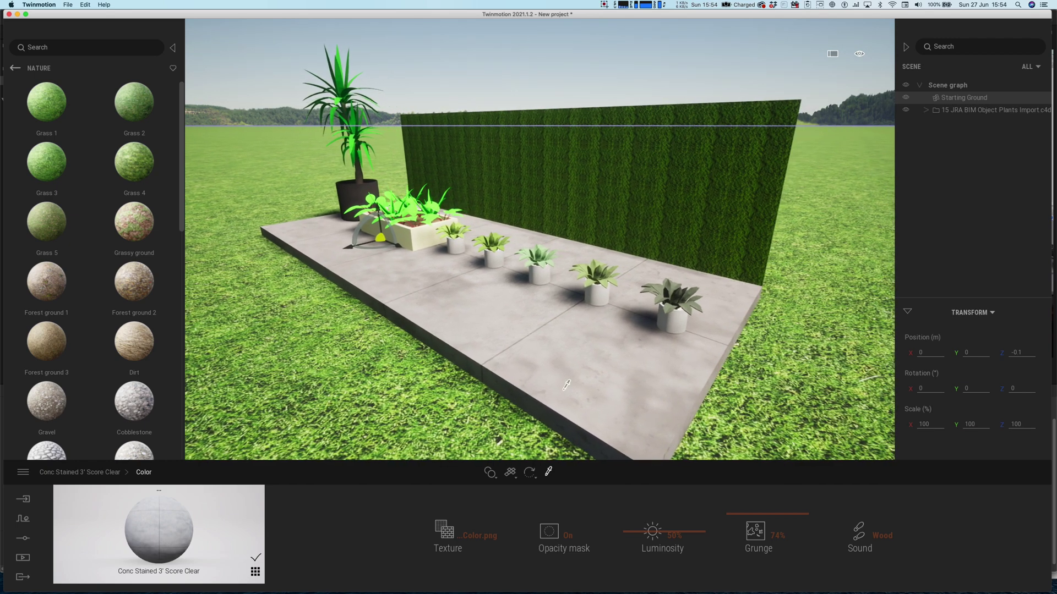
scroll(566, 385, up, 1)
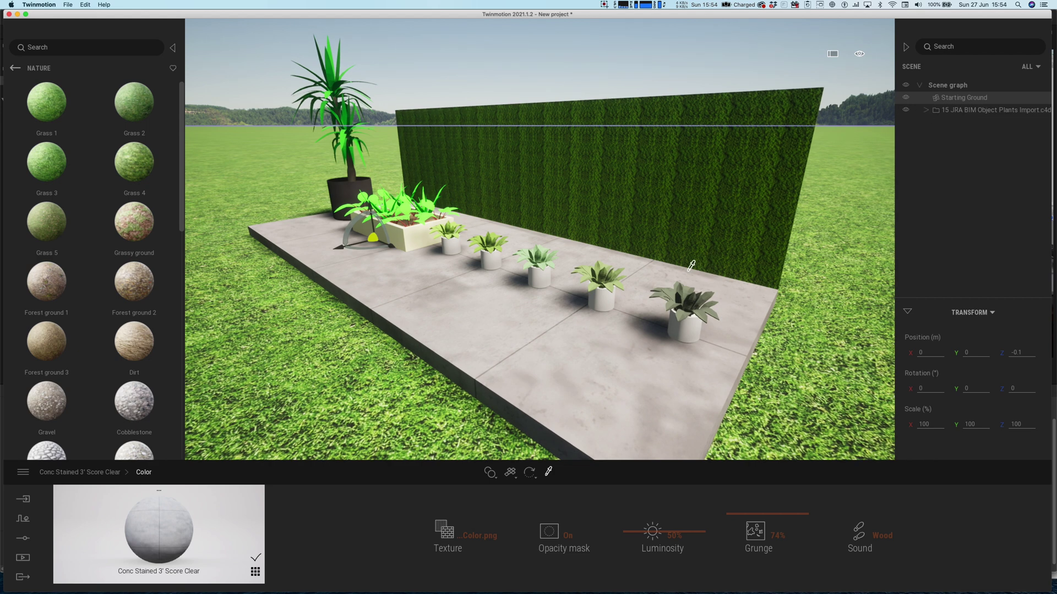
Step: Add the Plant 1 Plants object, the dark-leaved potted plant at the end of the row, to the user library
key(space)
click(605, 310)
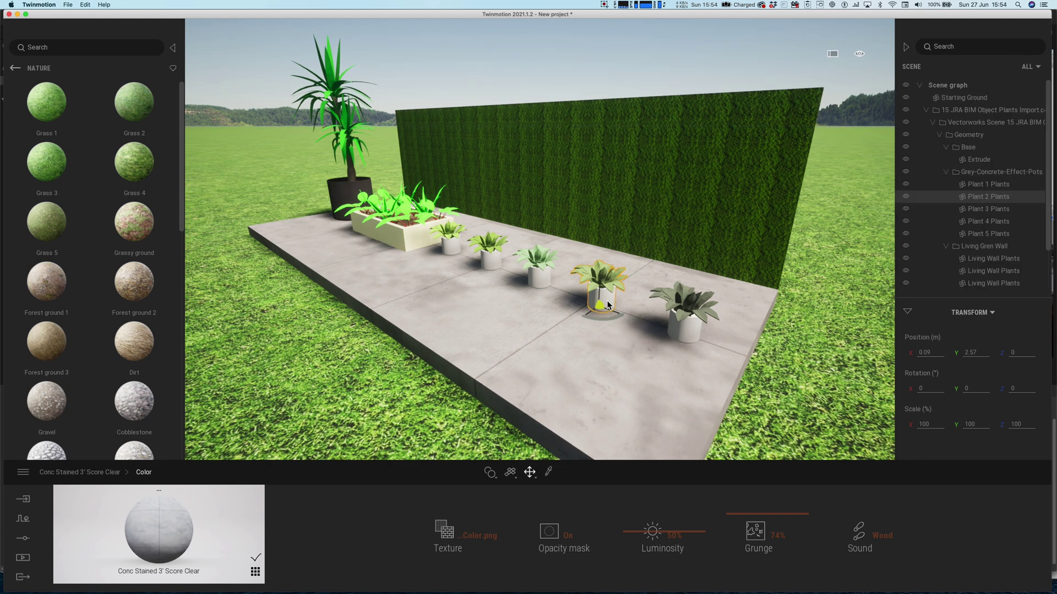
mouse_move(603, 314)
mouse_down()
mouse_move(547, 323)
mouse_move(608, 309)
mouse_move(594, 305)
mouse_up()
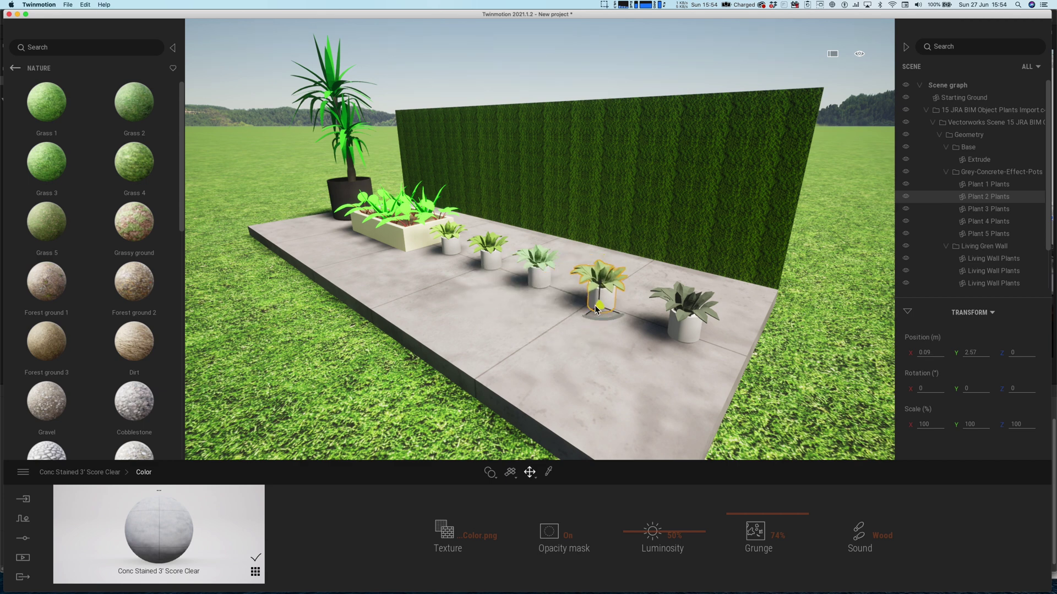
click(981, 189)
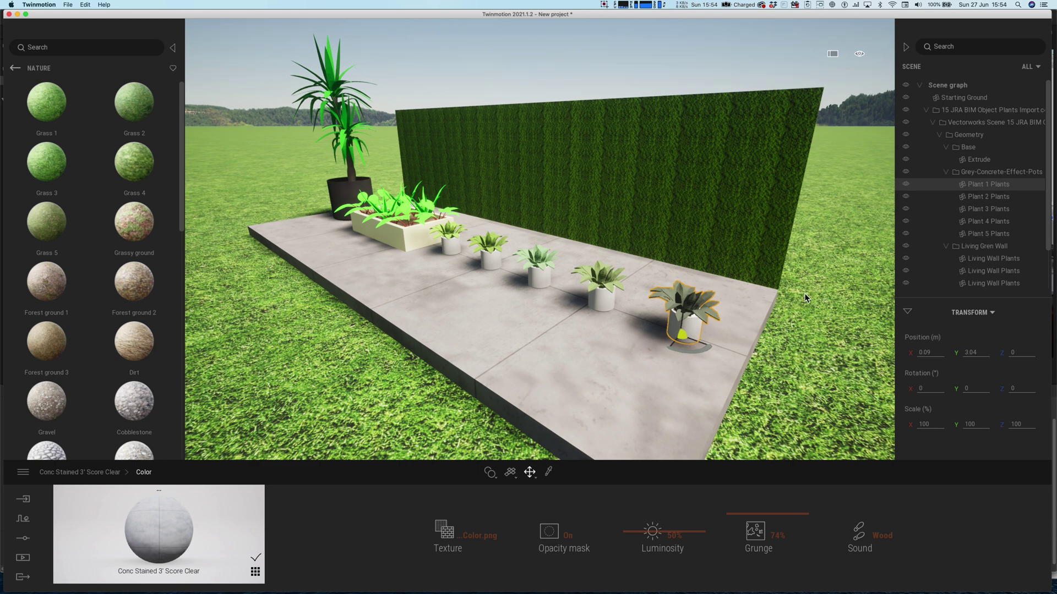
right_click(983, 189)
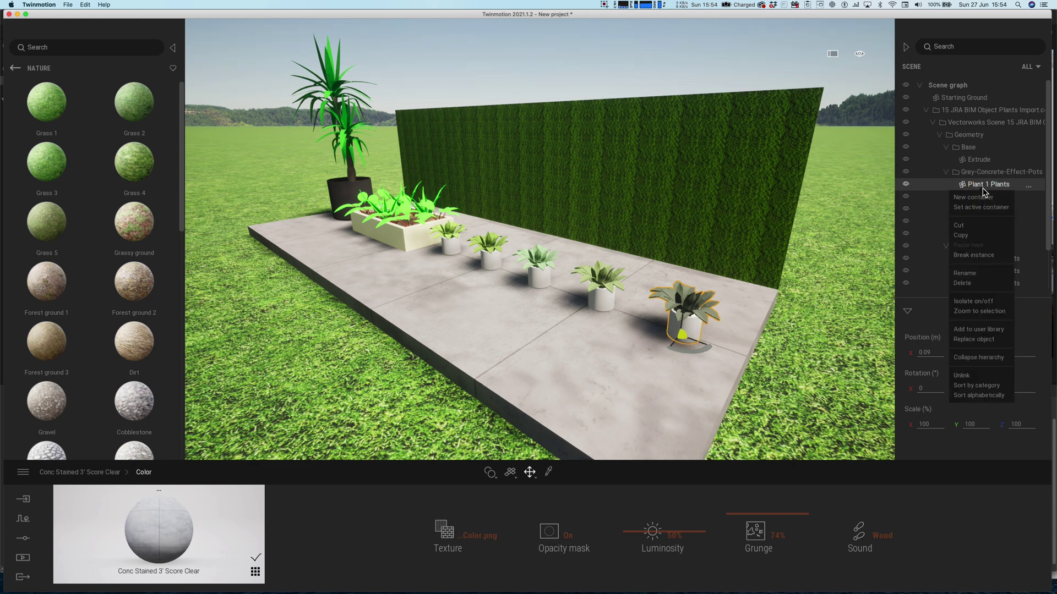
click(975, 330)
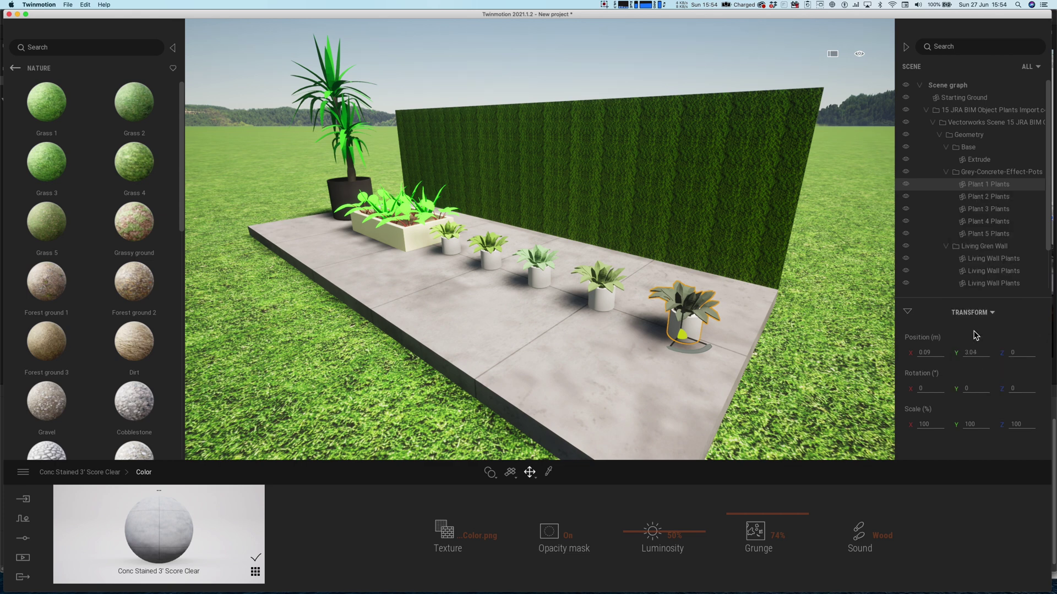
Step: Leave the Nature materials, return to the library's top level and open the User library
click(15, 69)
click(15, 68)
click(15, 69)
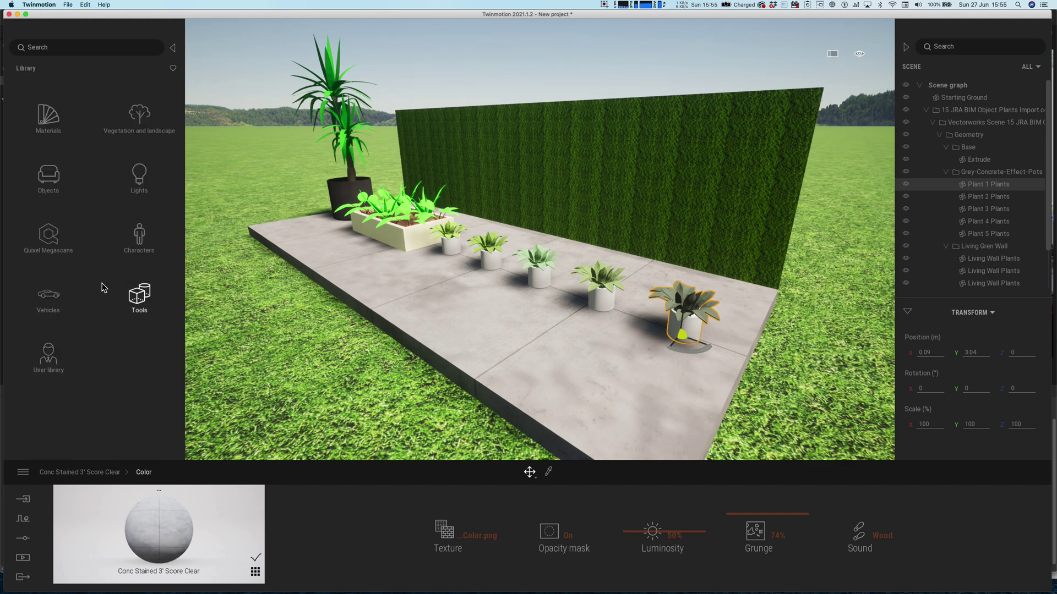
click(53, 368)
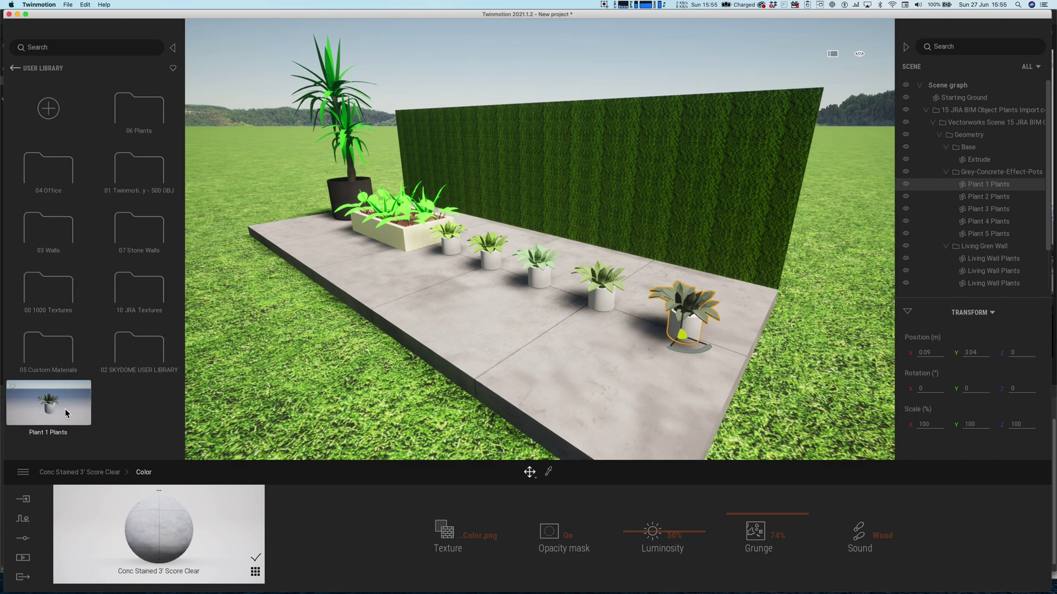
Step: Add the potted plants Plant 2 Plants and Plant 3 Plants to the user library
click(600, 292)
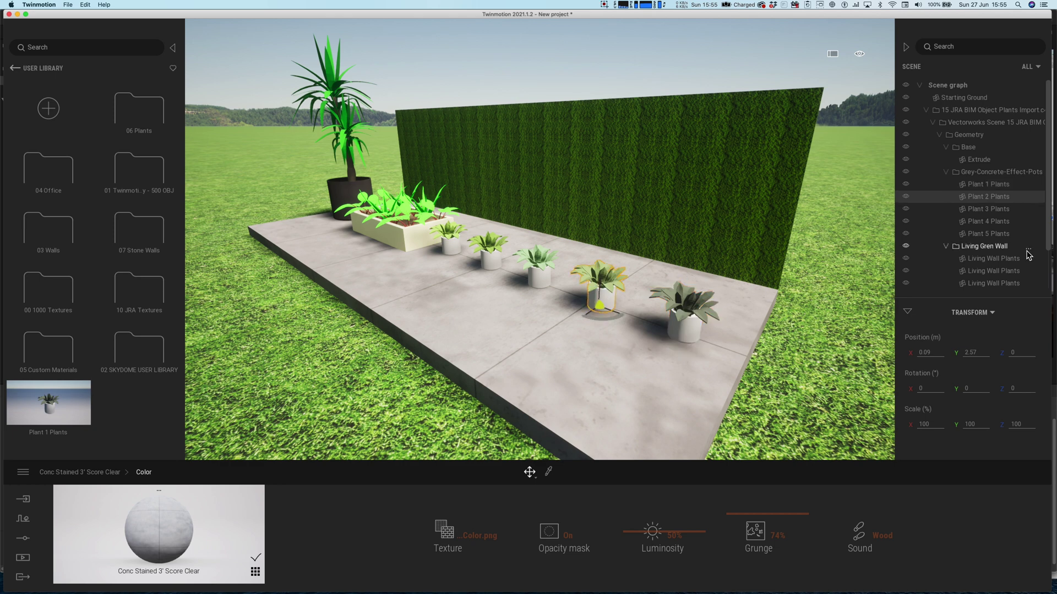
right_click(975, 198)
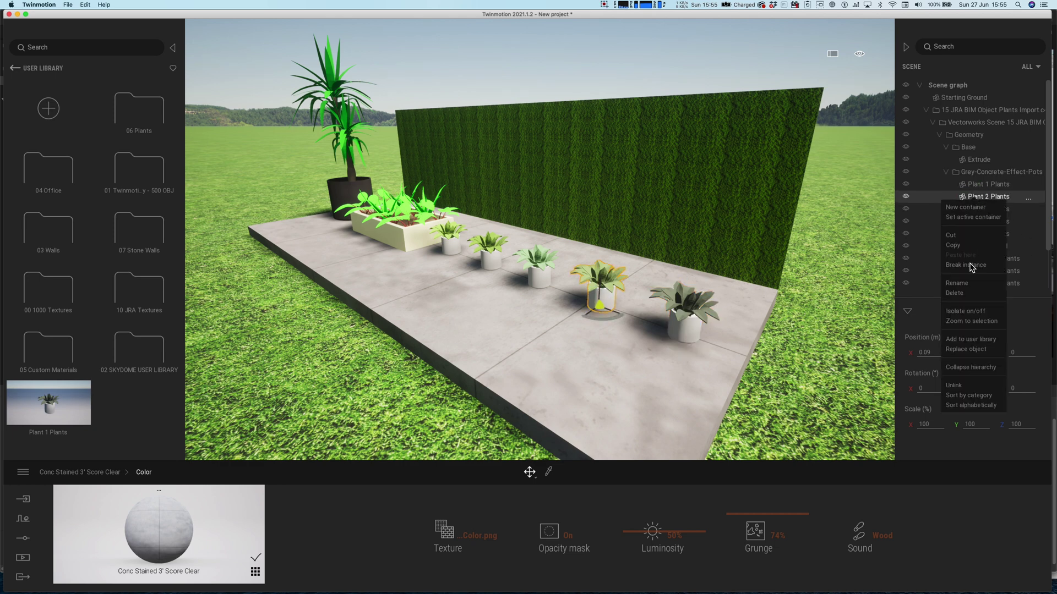
click(970, 339)
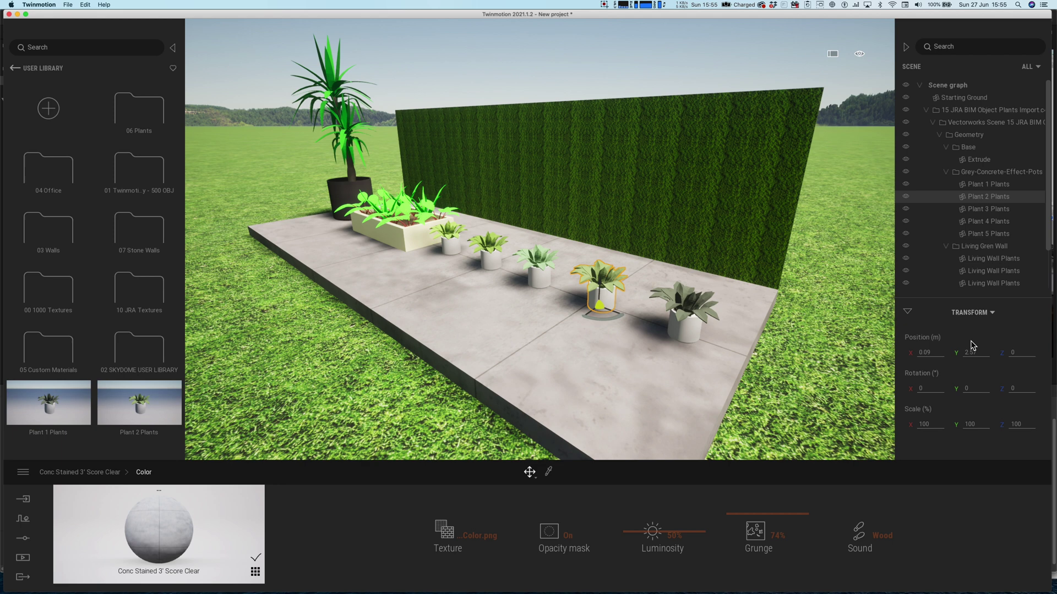
click(544, 281)
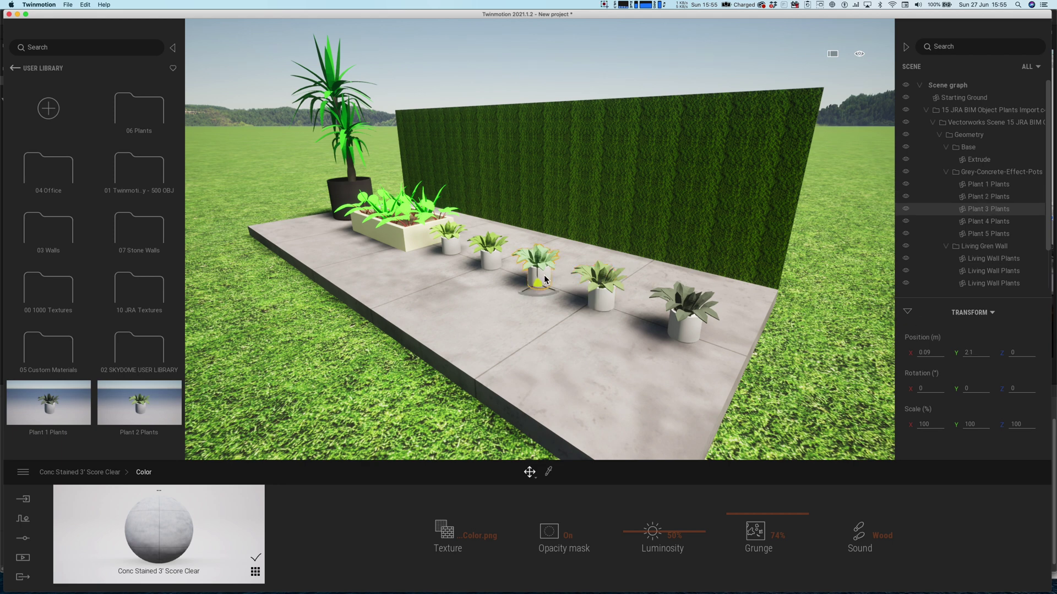
right_click(987, 210)
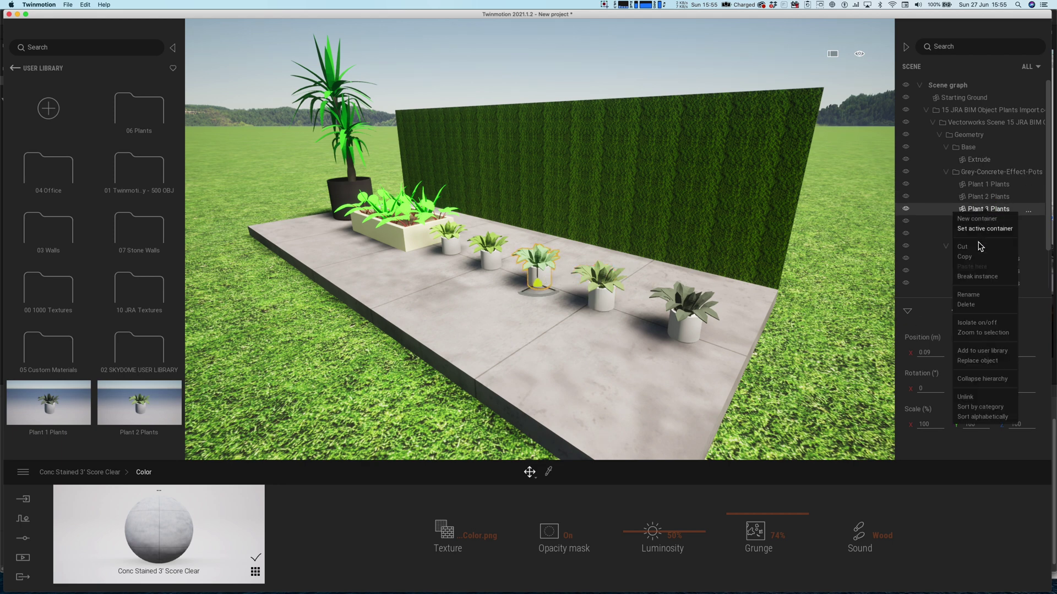
click(981, 351)
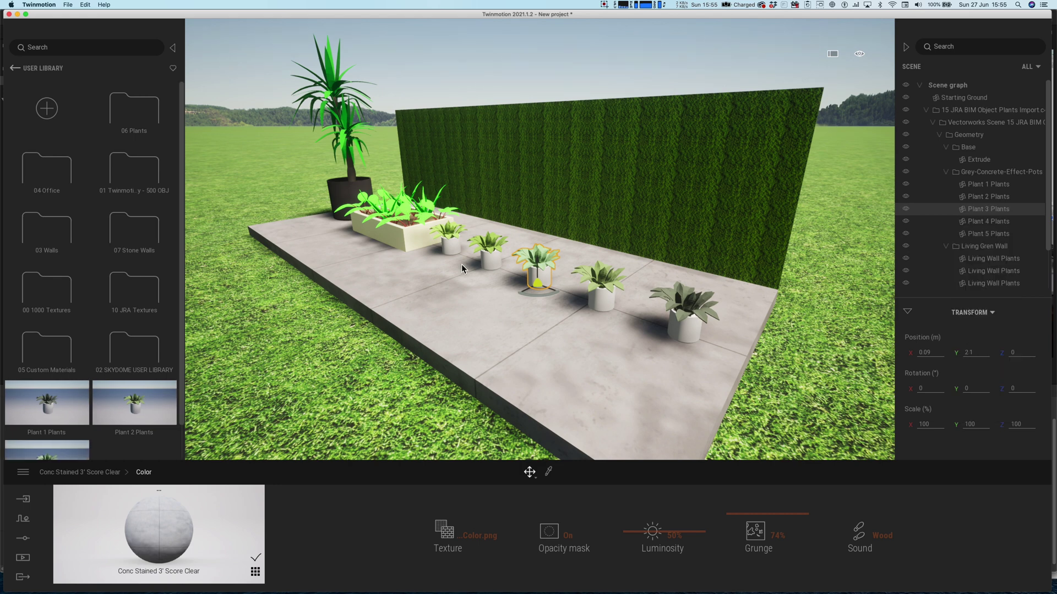
Step: Add the potted plants Plant 4 Plants and Plant 5 Plants to the user library
click(494, 265)
right_click(994, 223)
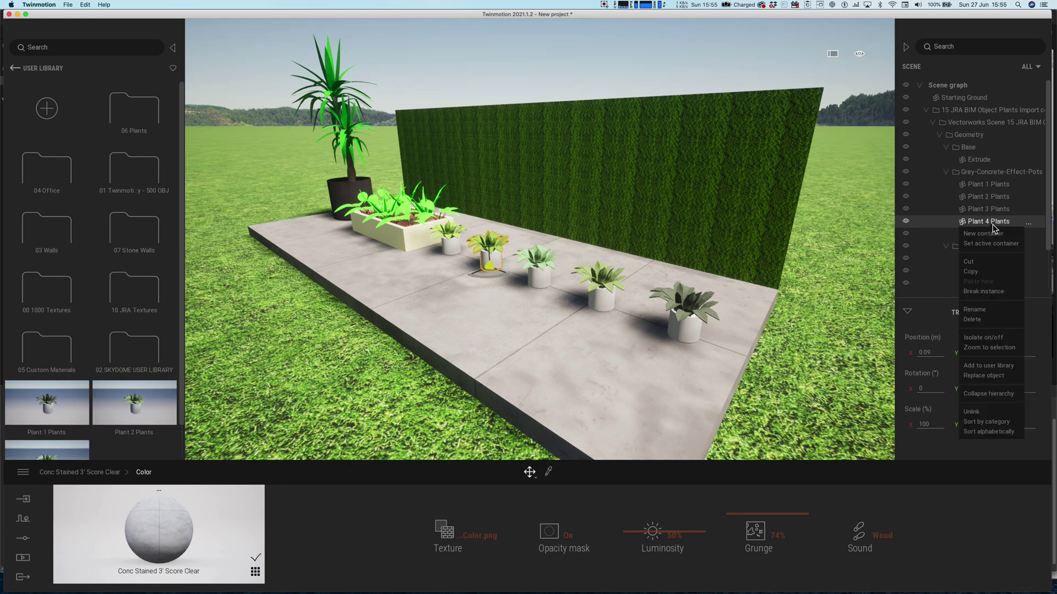
click(985, 365)
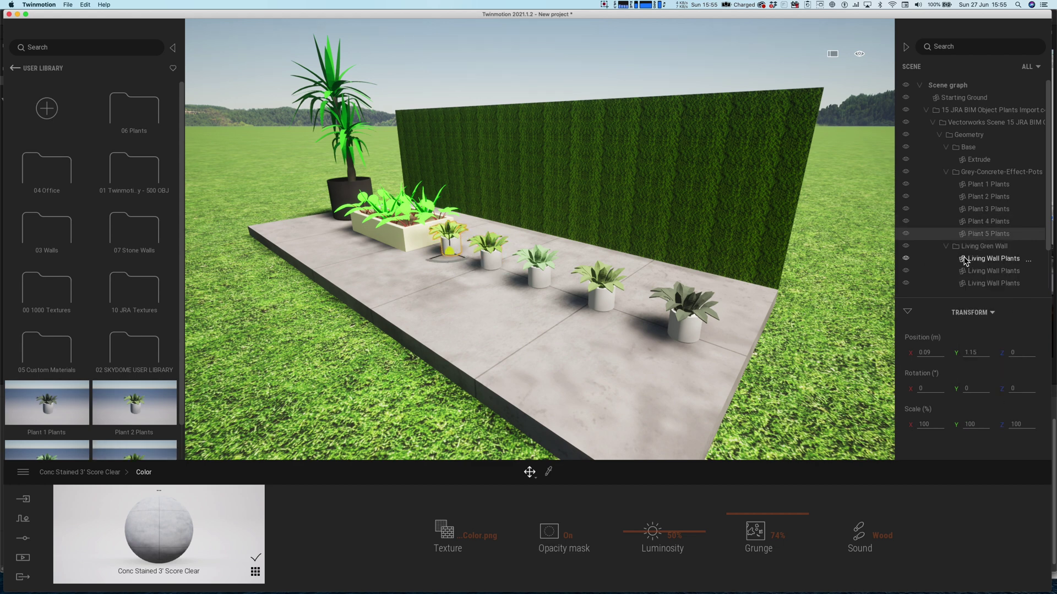
click(986, 235)
right_click(987, 237)
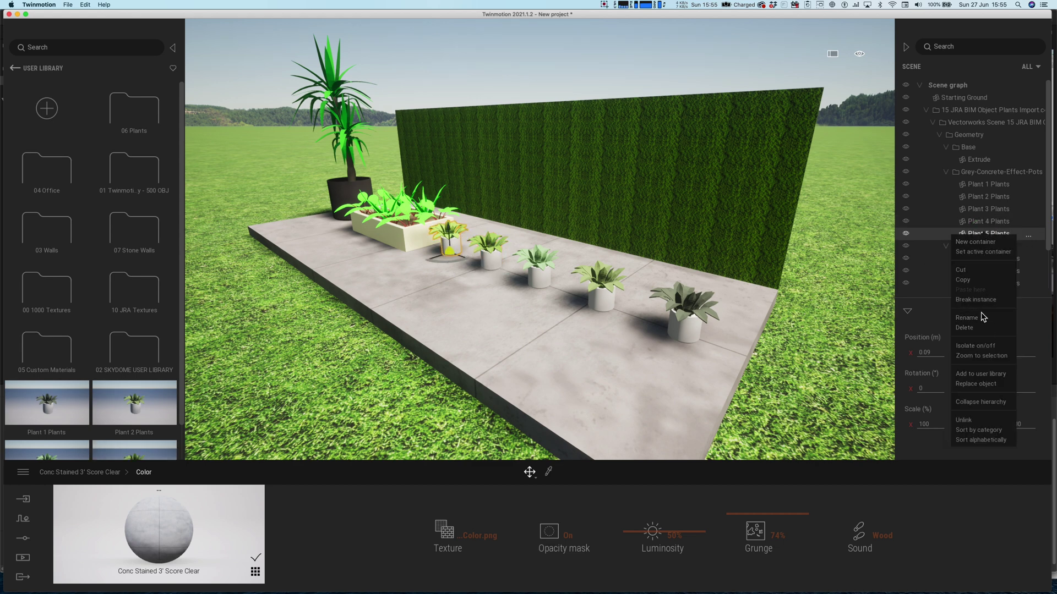
click(978, 375)
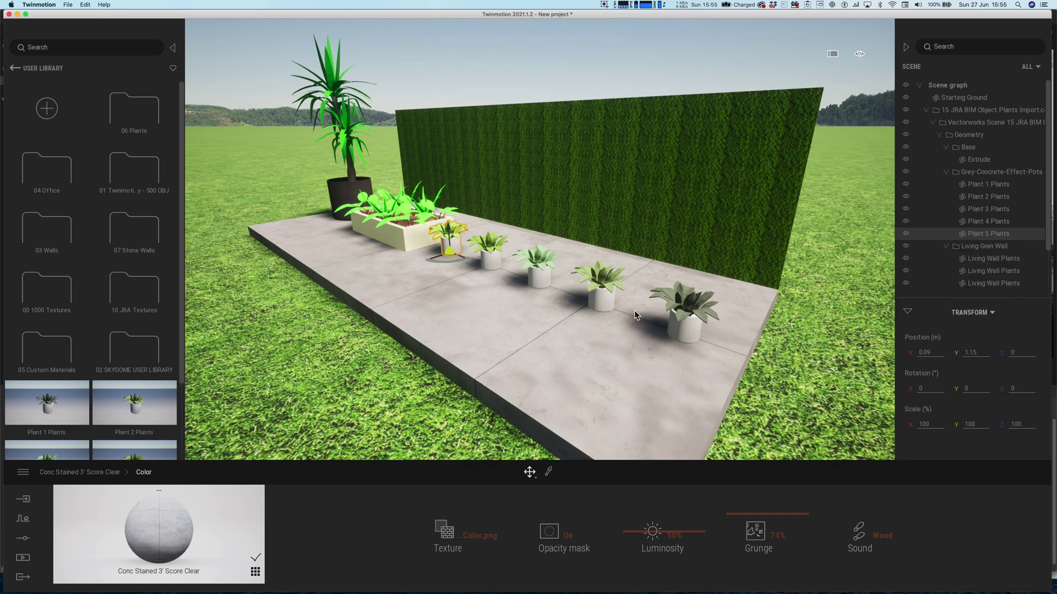
Step: Create a new folder in the user library and name it Plants
scroll(139, 341, down, 1)
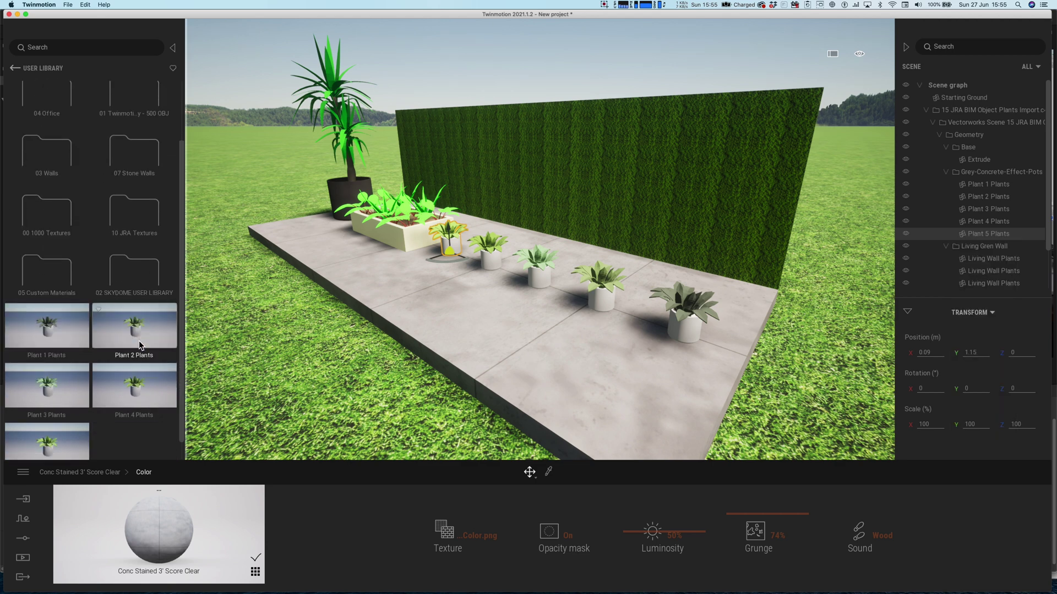
scroll(139, 341, down, 2)
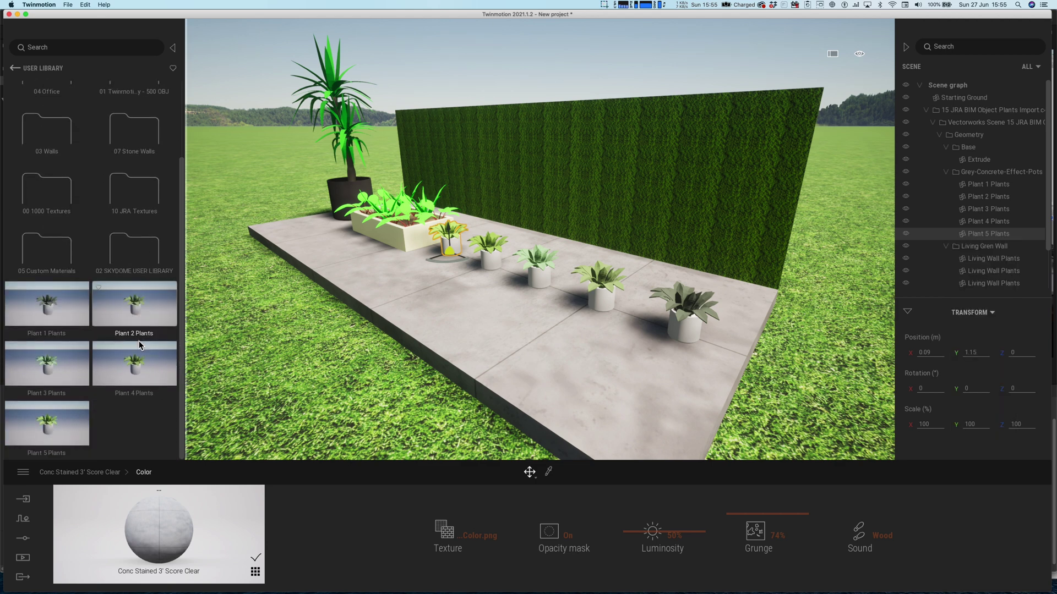
scroll(121, 171, up, 3)
click(47, 109)
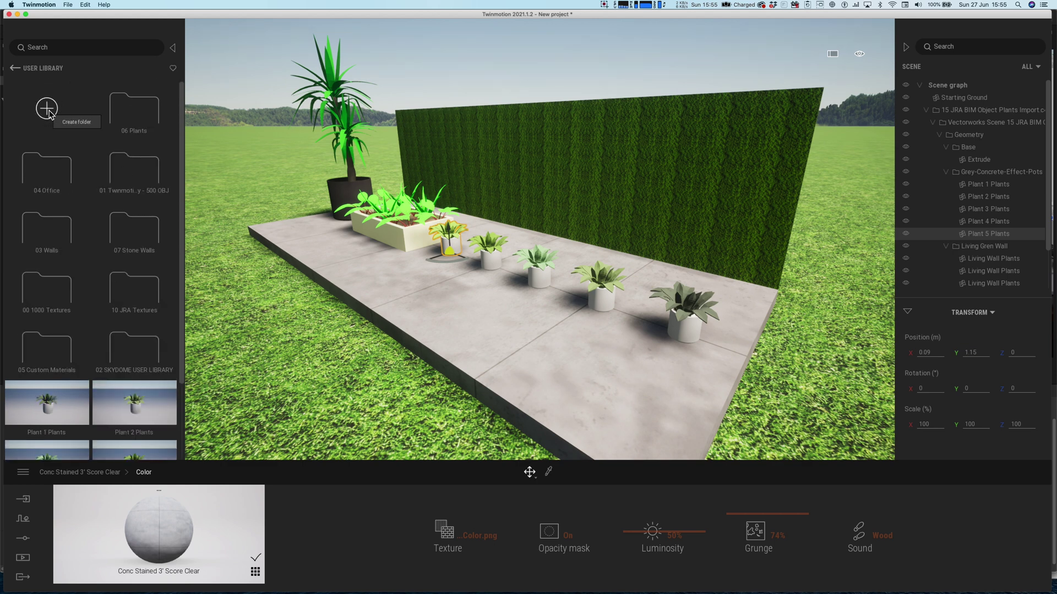
scroll(39, 400, down, 3)
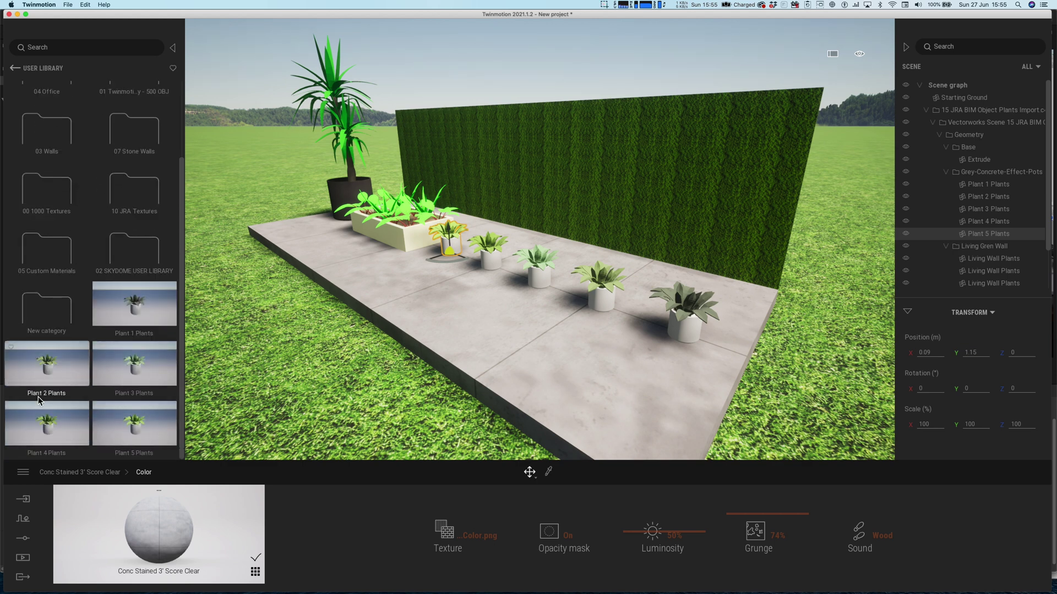
right_click(47, 313)
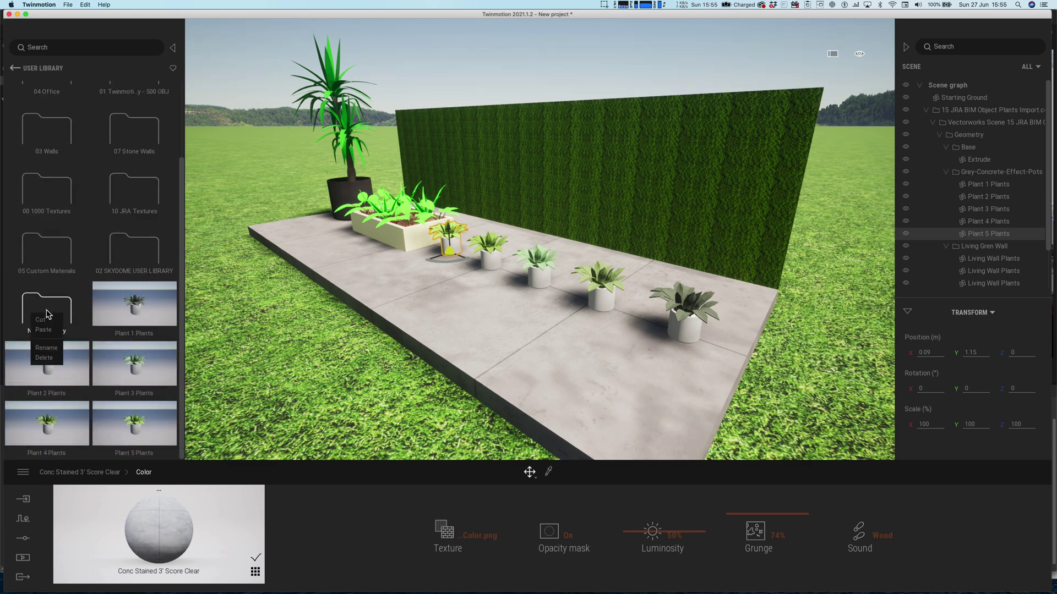
click(46, 348)
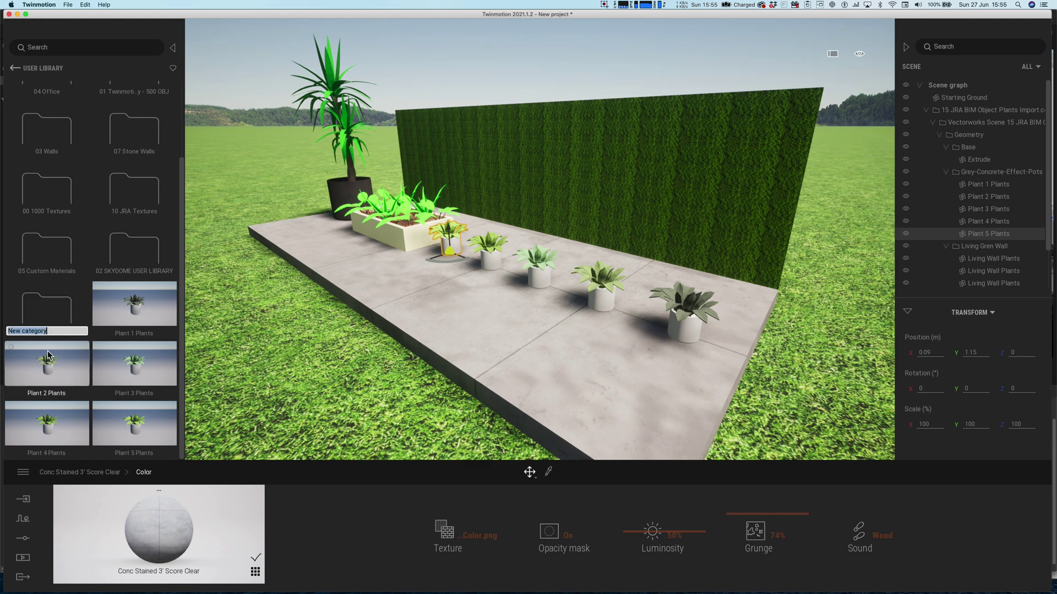
text(Plants)
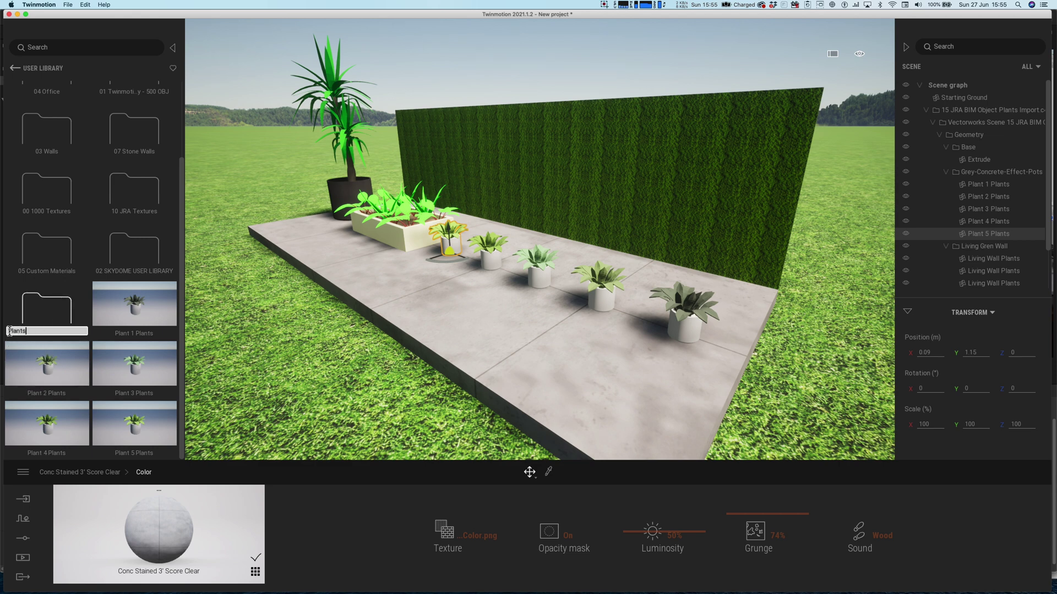
key(Return)
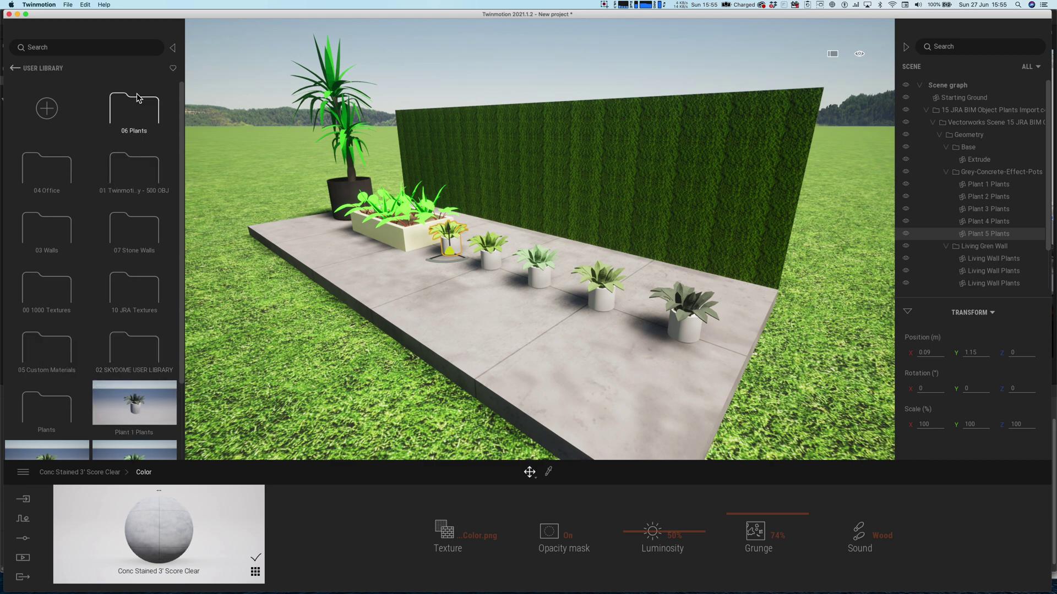
Step: Rename the new Plants folder as Potted Plants
scroll(50, 402, down, 1)
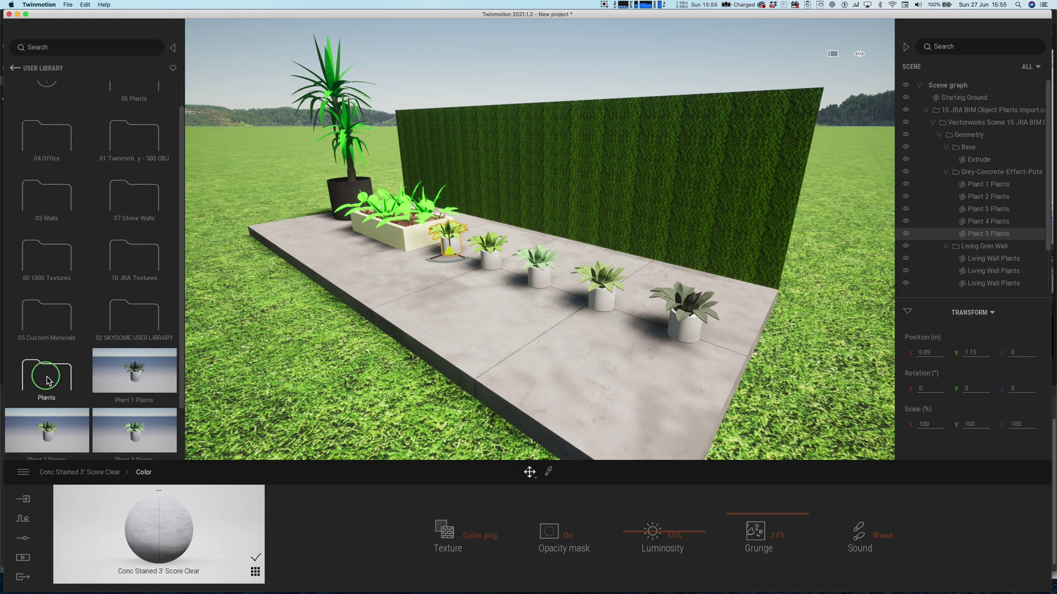
double_click(46, 398)
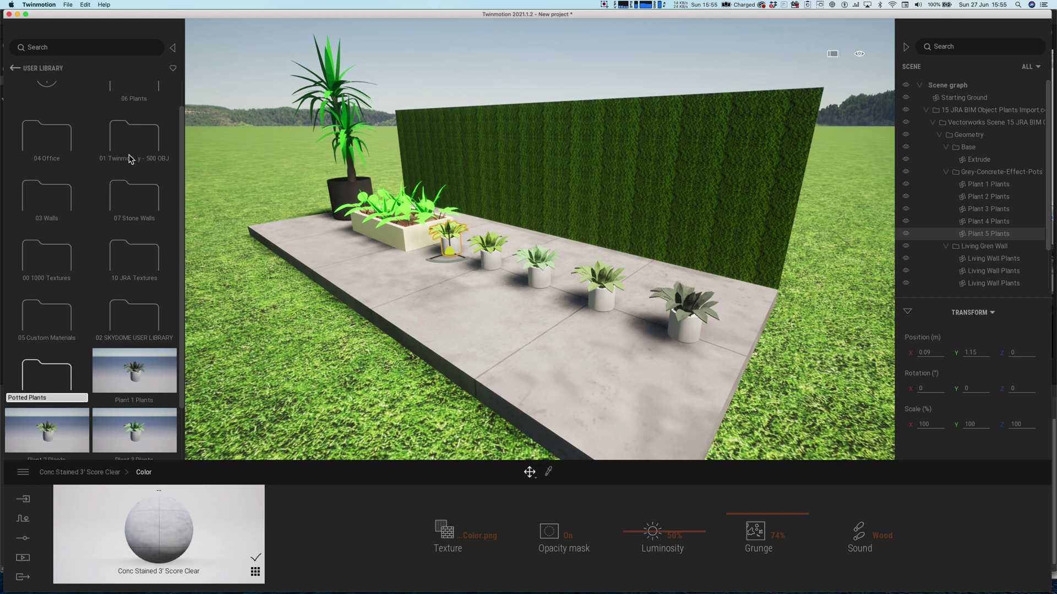
click(143, 383)
Step: Move the five saved plants, Plant 1 Plants to Plant 5 Plants, into the Potted Plants folder and open that folder
scroll(140, 387, down, 2)
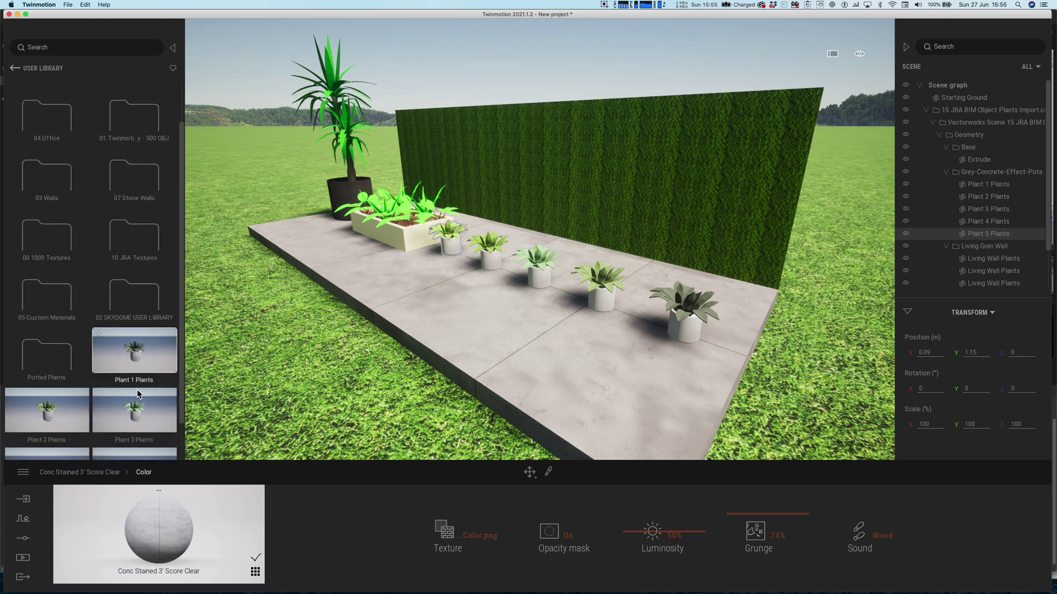
scroll(139, 389, down, 2)
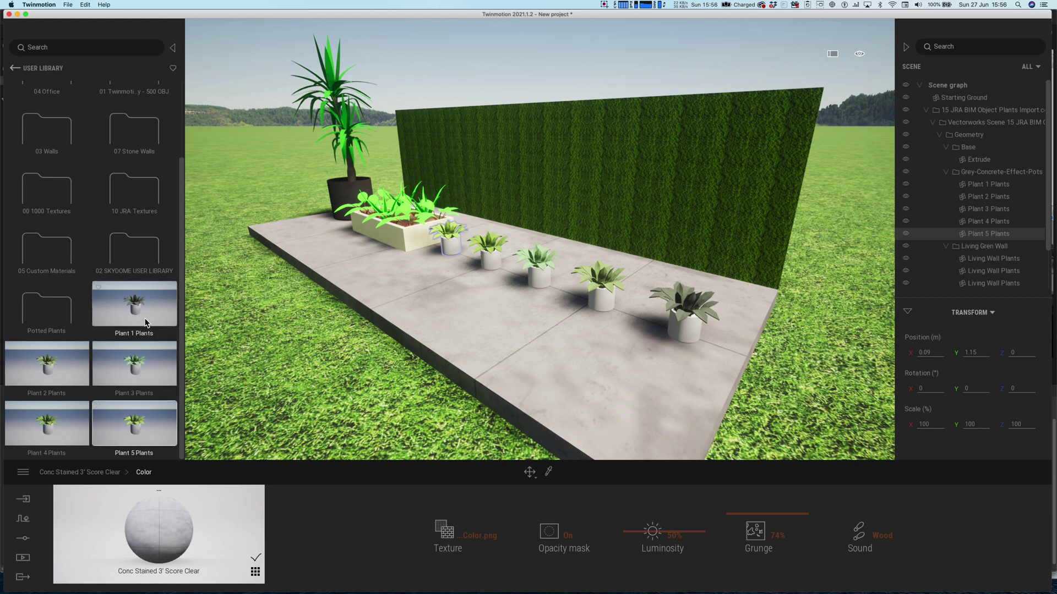
drag(142, 317, 56, 414)
click(55, 413)
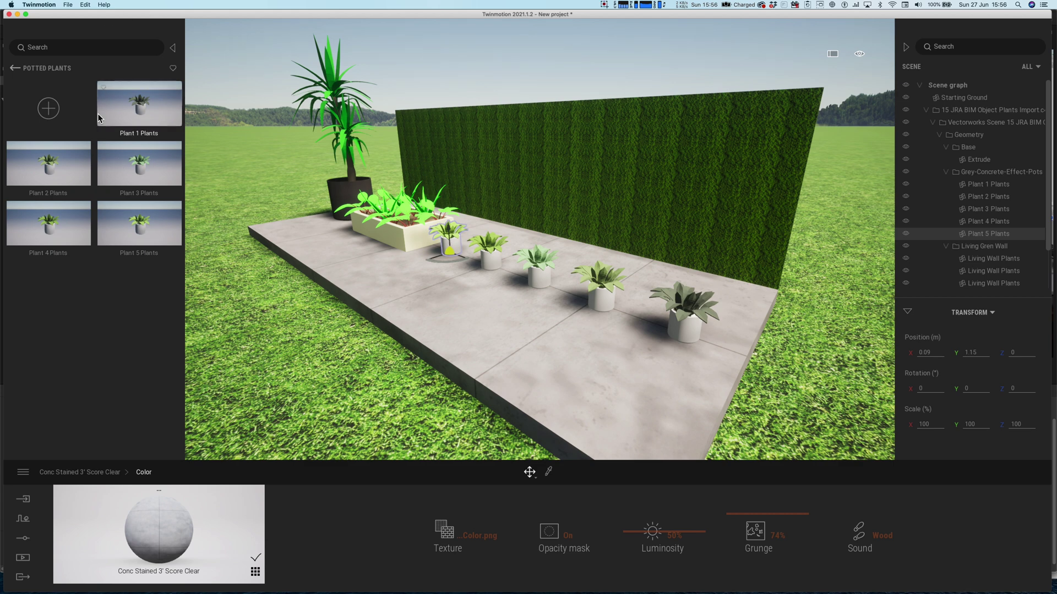
Step: Add the trough Planter 1 and the tall Spiky Plant 1 Plants to the Potted Plants library folder
click(413, 240)
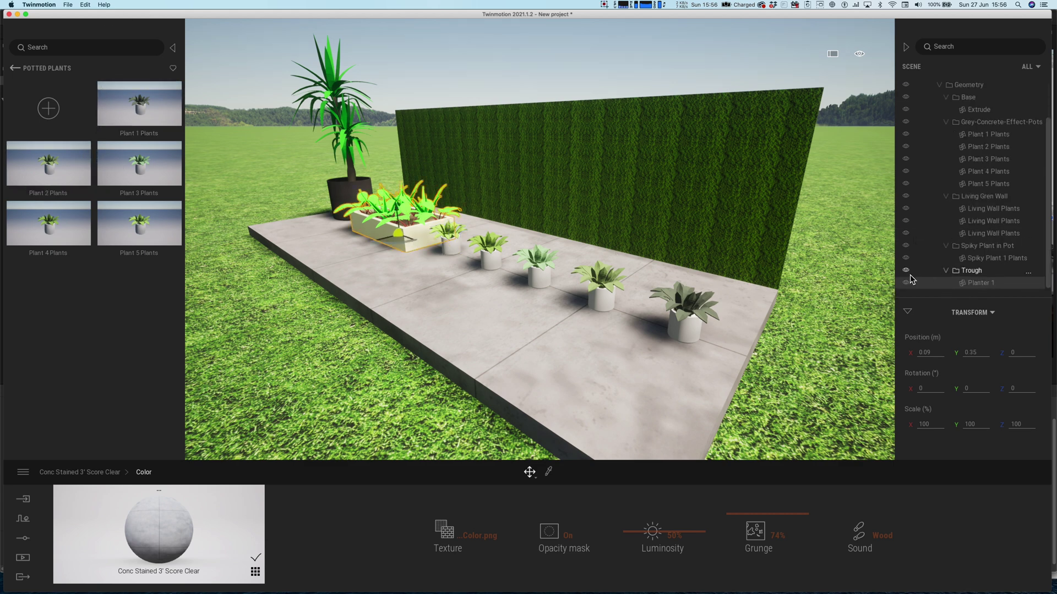
right_click(977, 284)
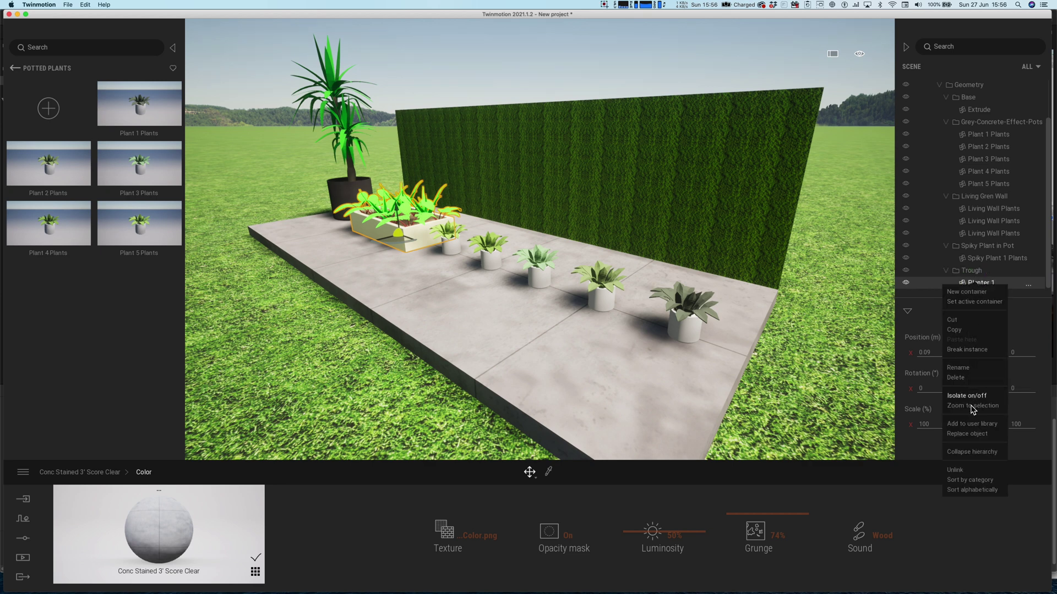
click(969, 423)
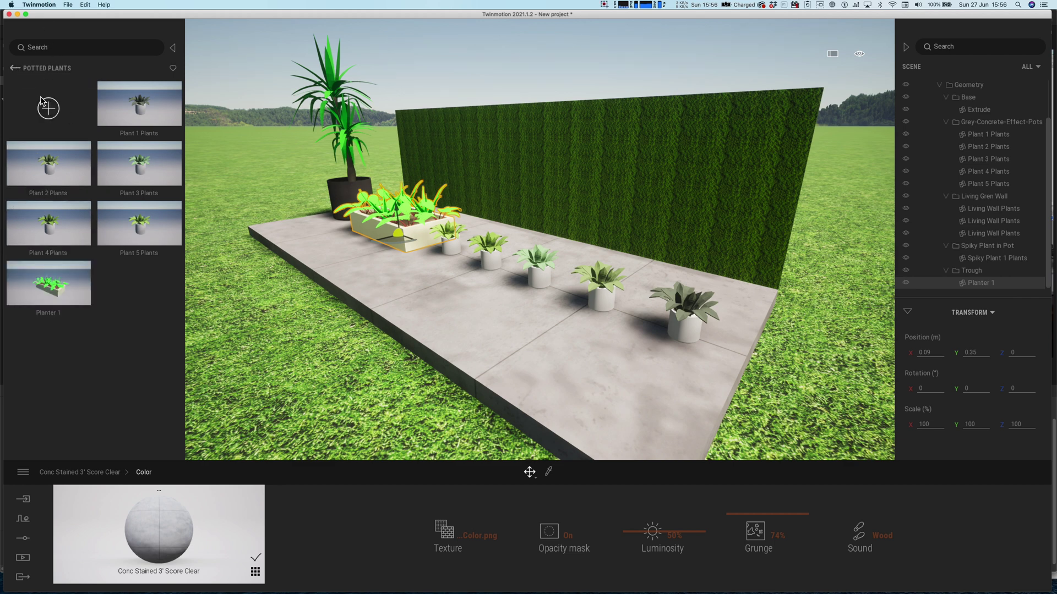
click(351, 195)
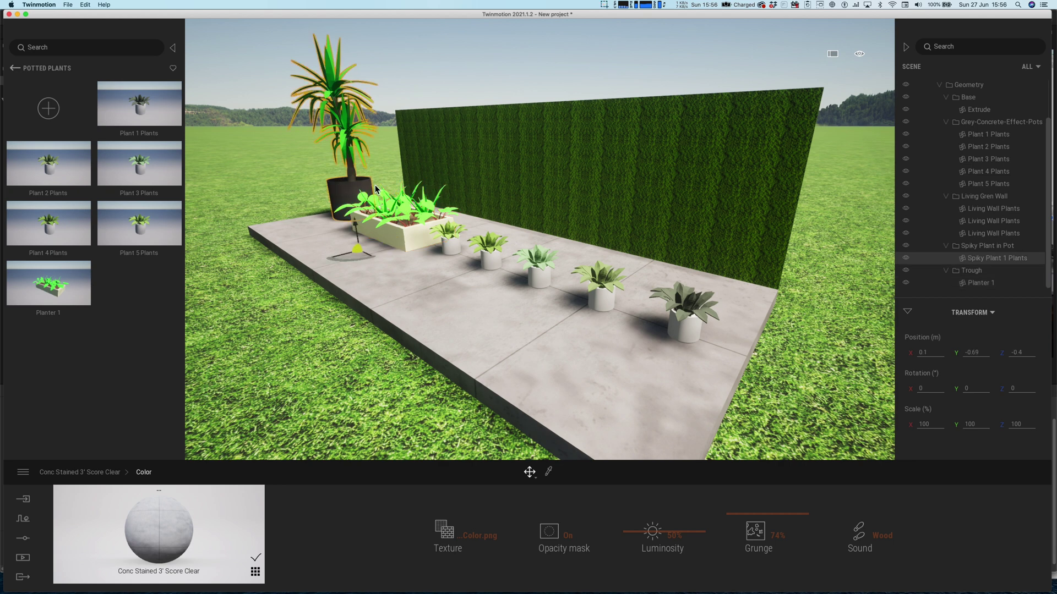
right_click(974, 265)
click(968, 405)
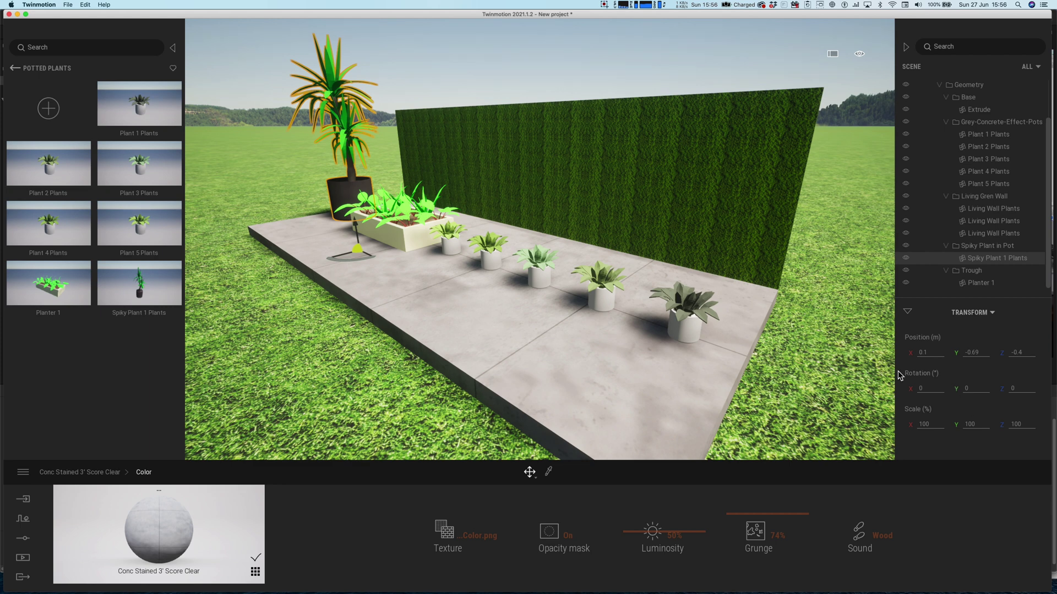
Step: Add the green wall panel nearest the slab's end, Living Wall Plants, to the Potted Plants library folder
click(668, 224)
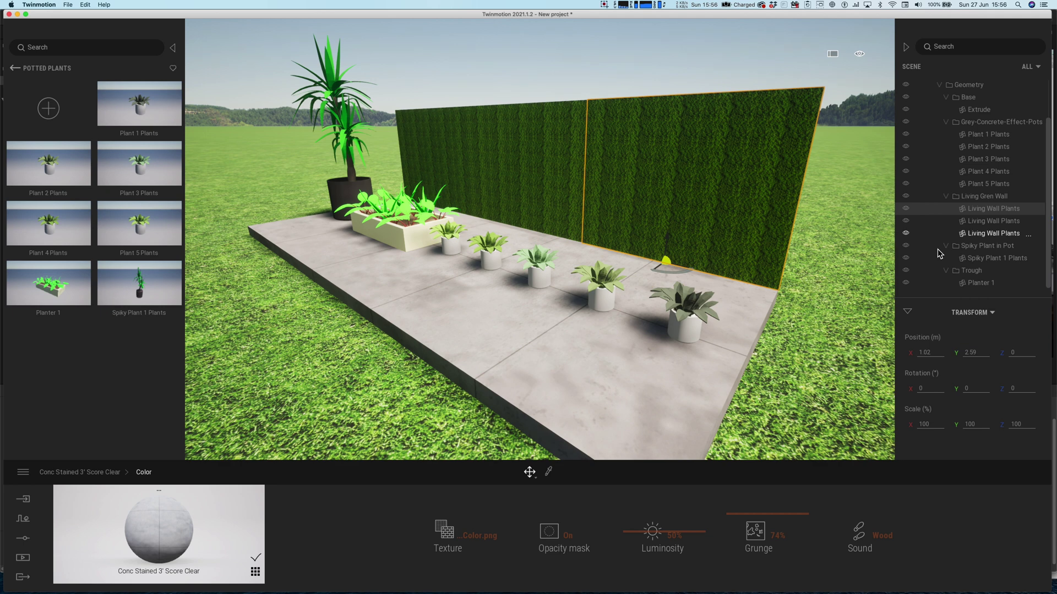
right_click(981, 213)
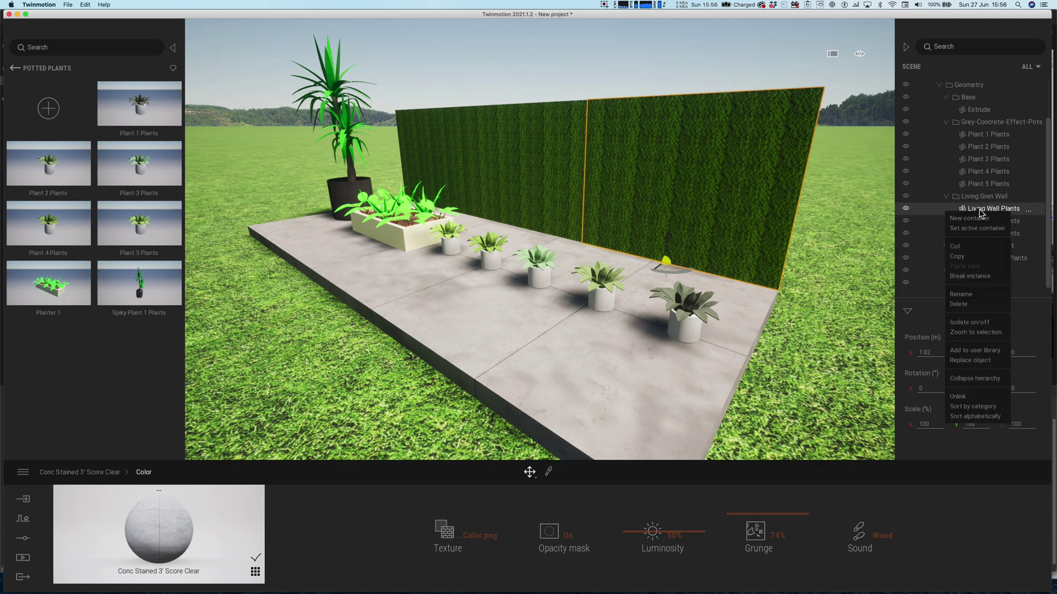
click(979, 353)
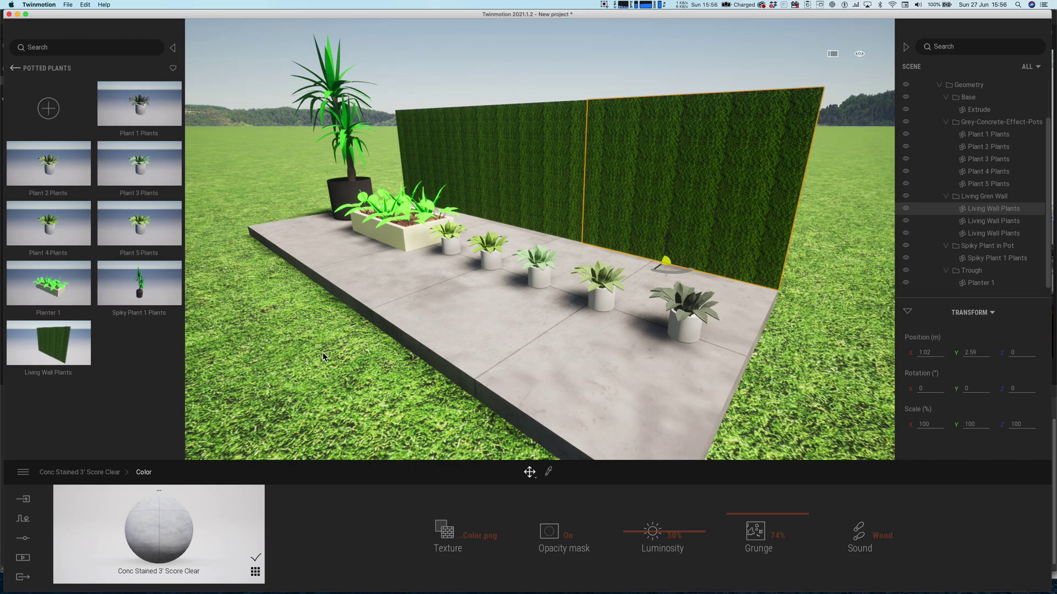
Step: Place one Plant 2 Plants and one Plant 3 Plants from the library on the slab in front of the existing pots
shift+middle_drag(322, 357, 396, 333)
right_drag(564, 355, 525, 385)
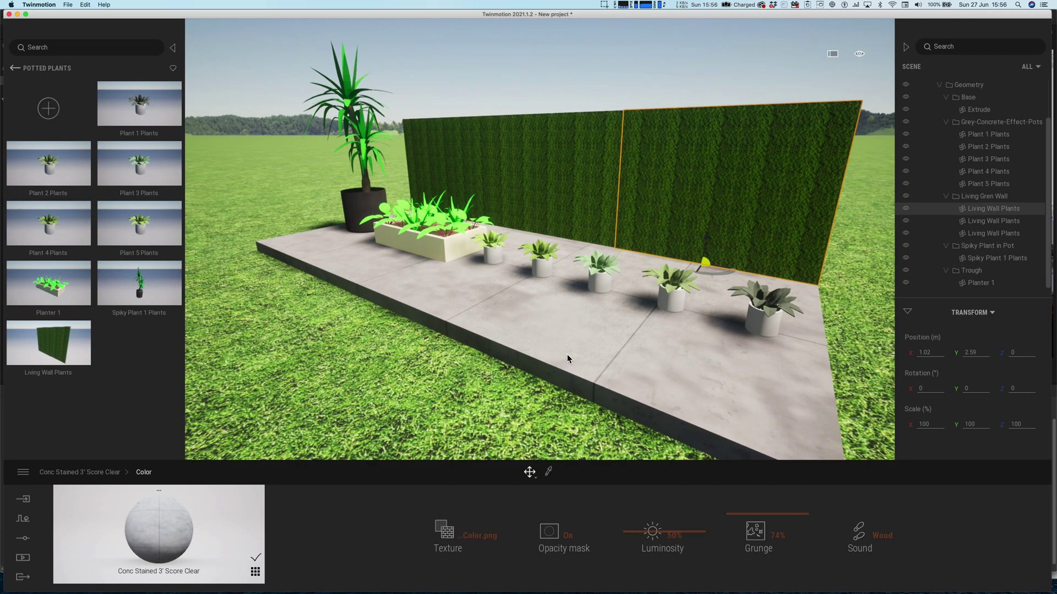
scroll(567, 358, down, 8)
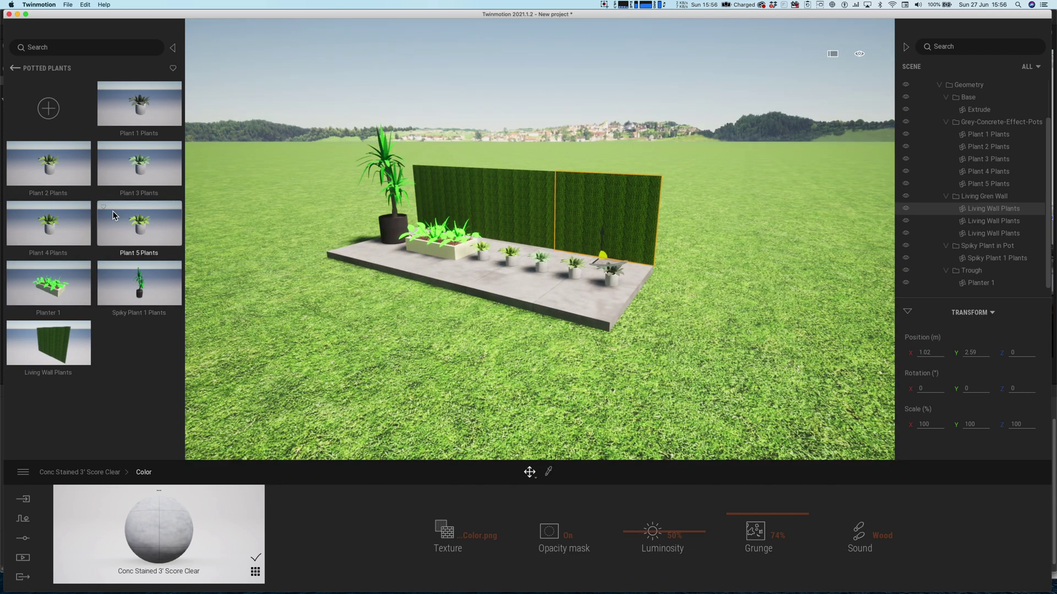
drag(55, 174, 567, 286)
drag(190, 187, 512, 280)
scroll(610, 348, up, 5)
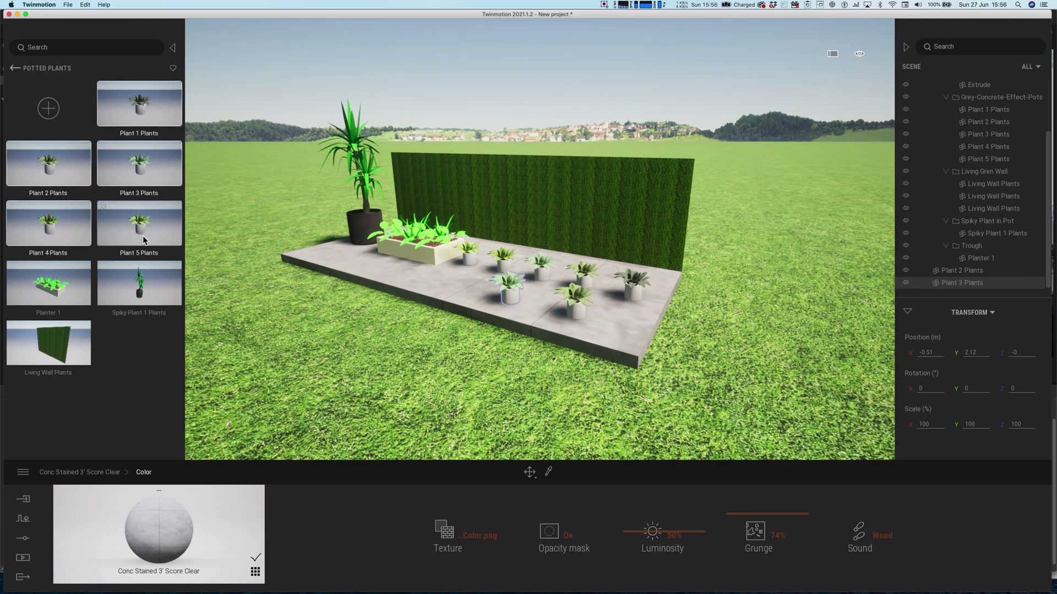
Step: Try scattering copies of all five library potted plants across the slab
drag(503, 345, 442, 291)
click(389, 273)
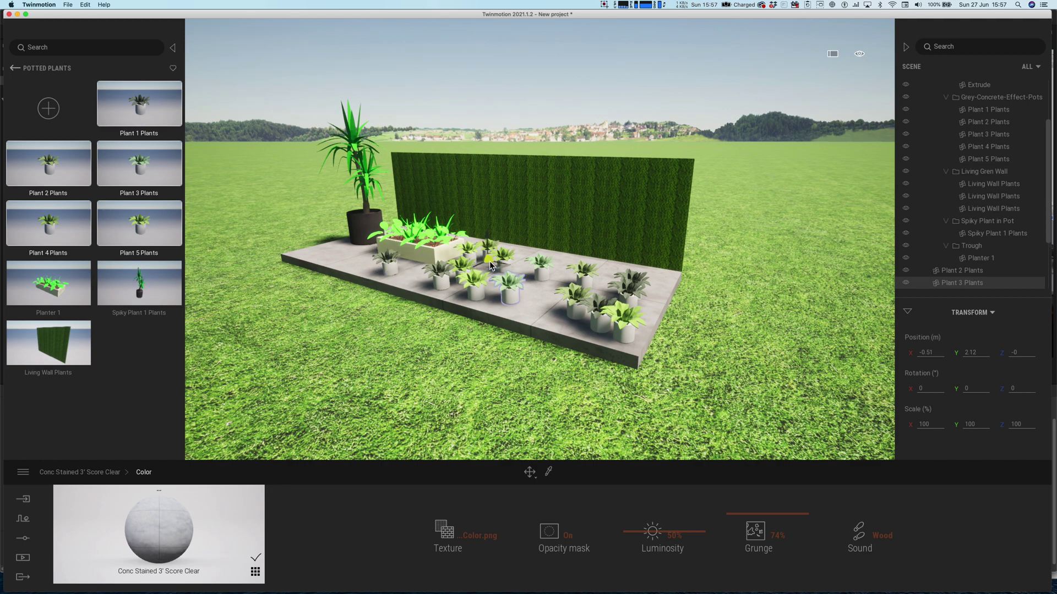
drag(553, 299, 446, 374)
scroll(446, 371, up, 3)
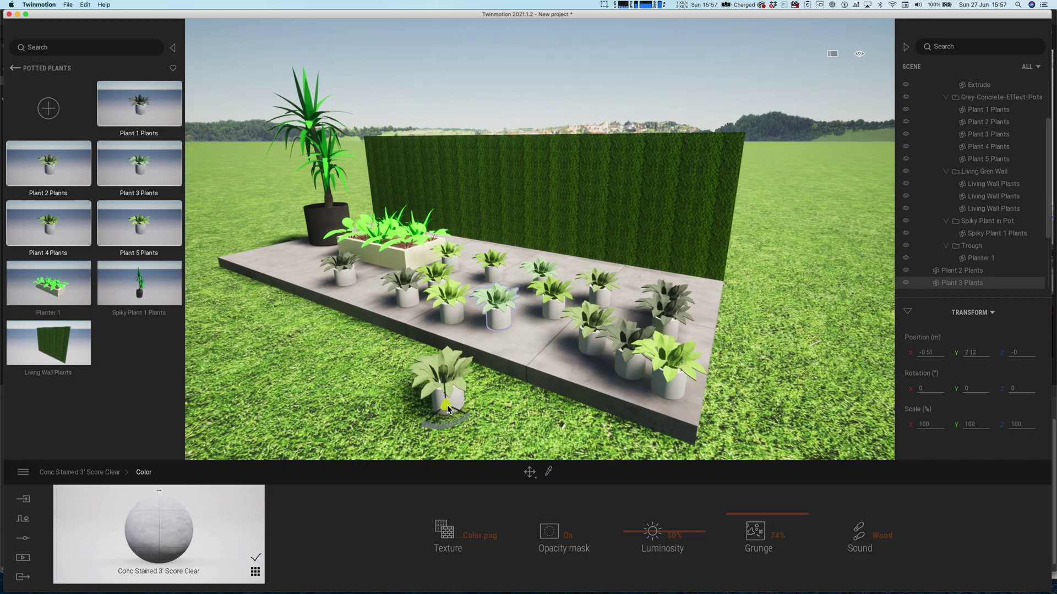
Step: Stop placing plants and undo the scattered potted plant copies, back to the two individually placed plants
key(Escape)
key(super+z)
key(super+z)
key(super+z)
key(super+z)
key(super+z)
key(super+z)
key(super+z)
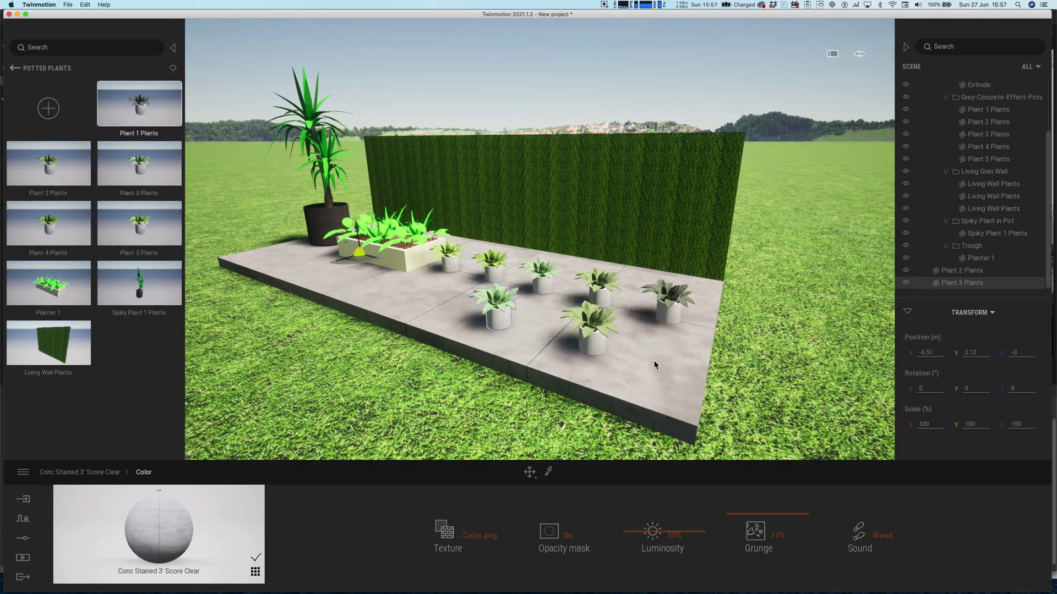
Step: Apply the Exposed aggregate concrete 01 material to the trough planter and set the material's scale to 0.77
right_drag(654, 361, 652, 361)
key(Right)
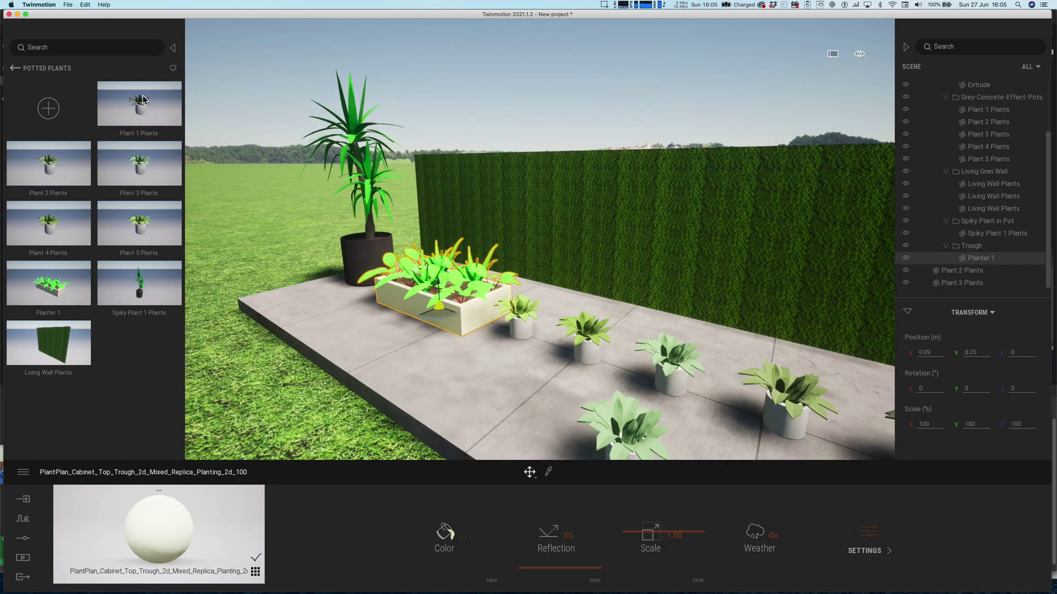
click(15, 68)
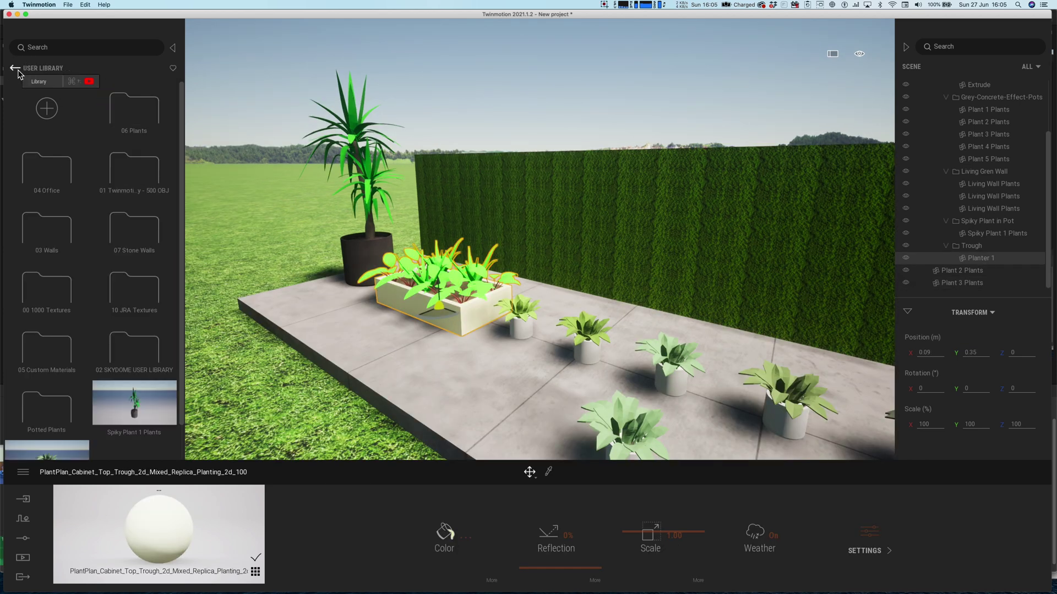
click(15, 69)
click(49, 127)
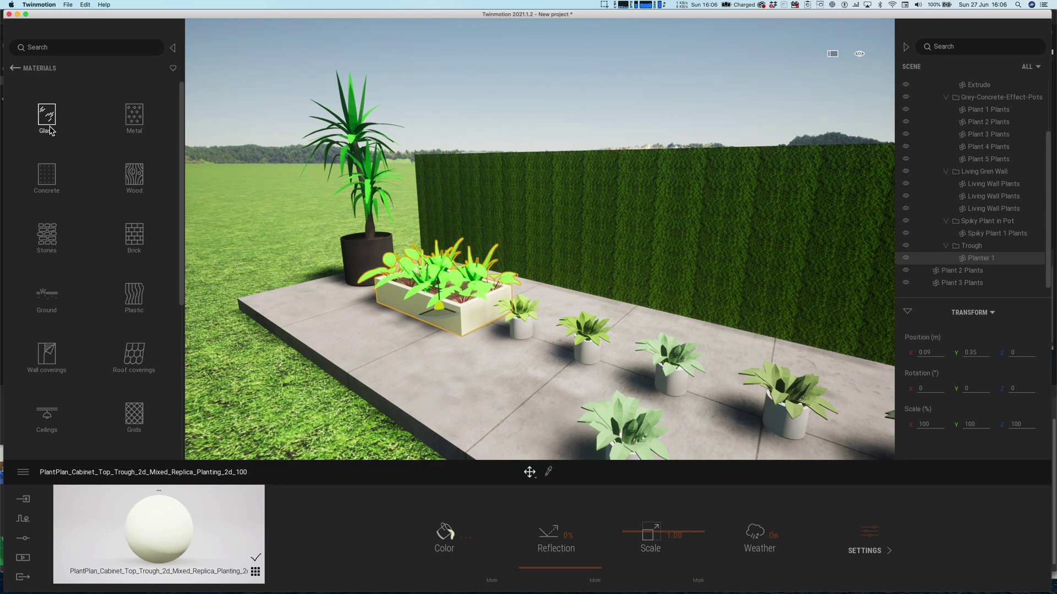
click(53, 183)
drag(47, 281, 461, 332)
drag(635, 537, 635, 545)
Step: Leave the Concrete materials and reopen the User library to find the Potted Plants folder
key(w)
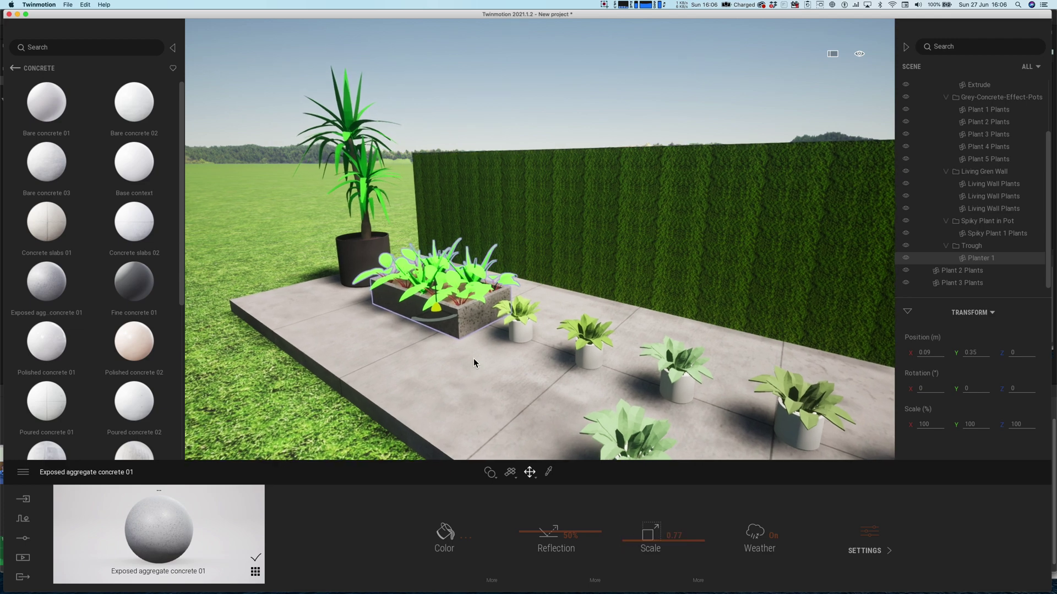
key(a)
scroll(441, 371, up, 5)
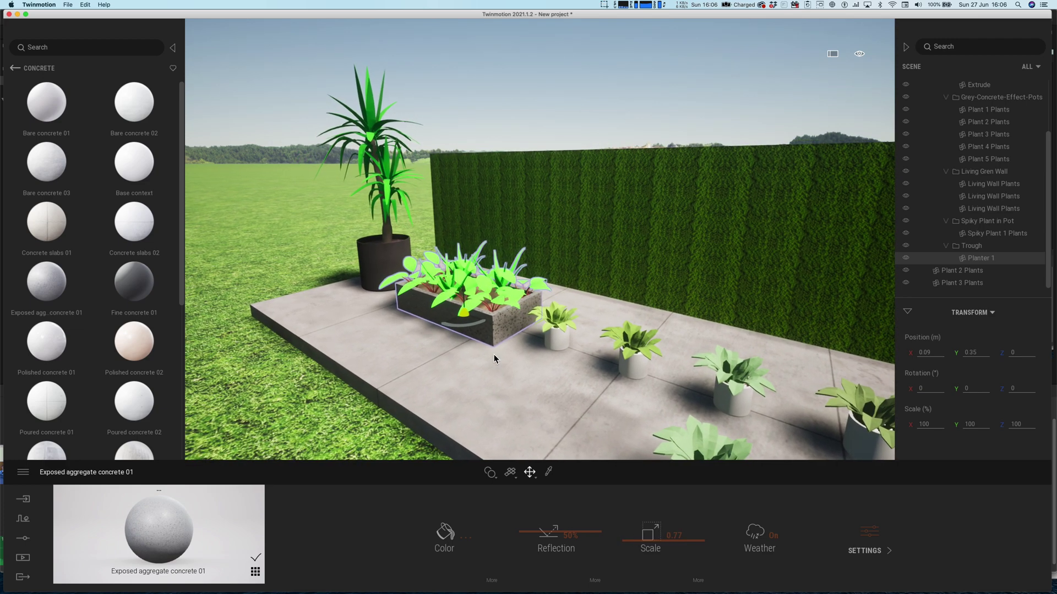
right_click(975, 262)
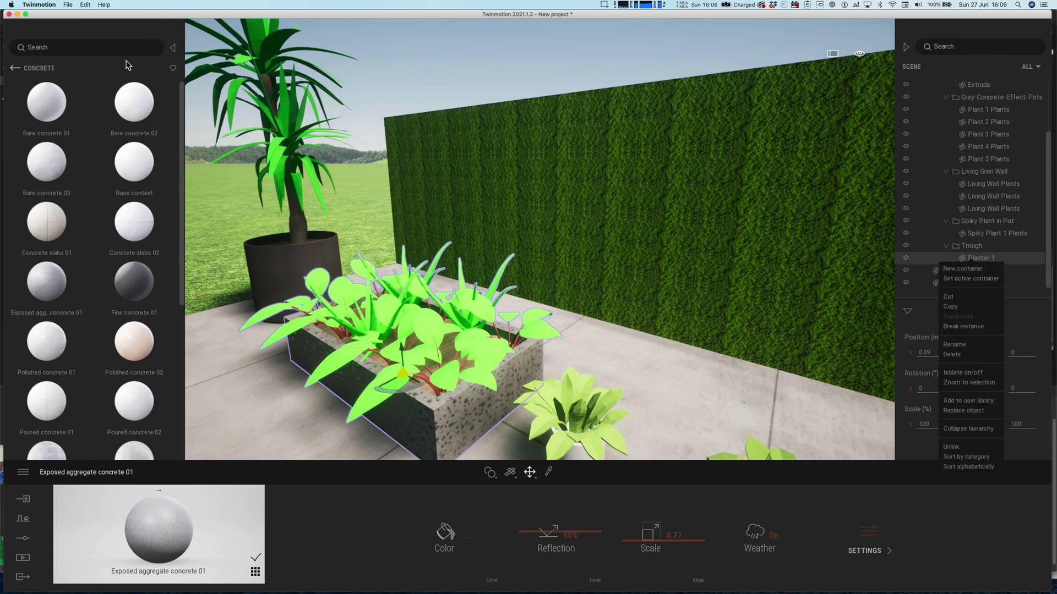
click(12, 72)
click(13, 69)
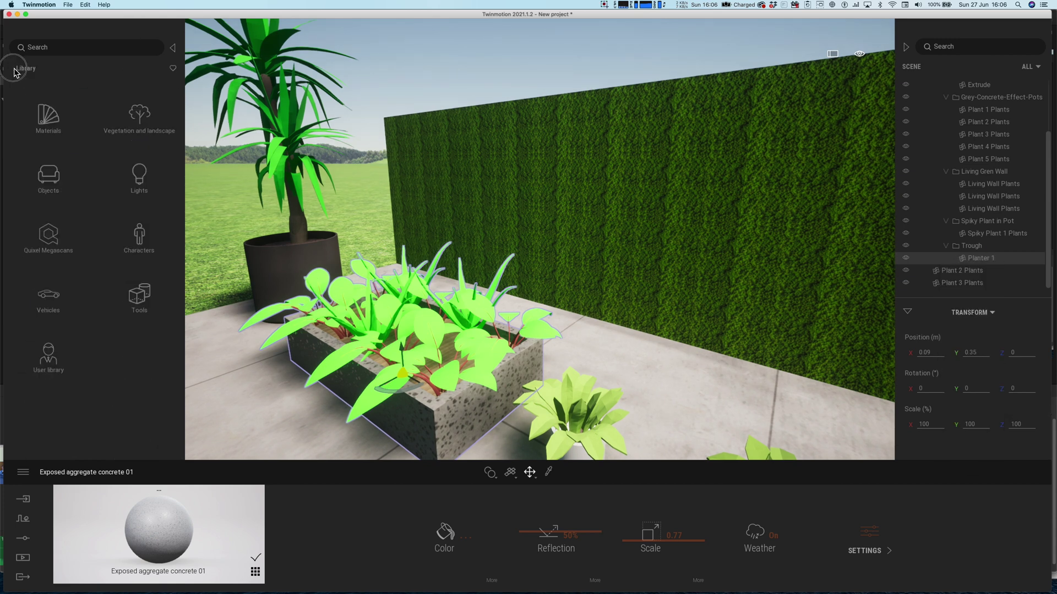
click(47, 357)
scroll(110, 369, down, 2)
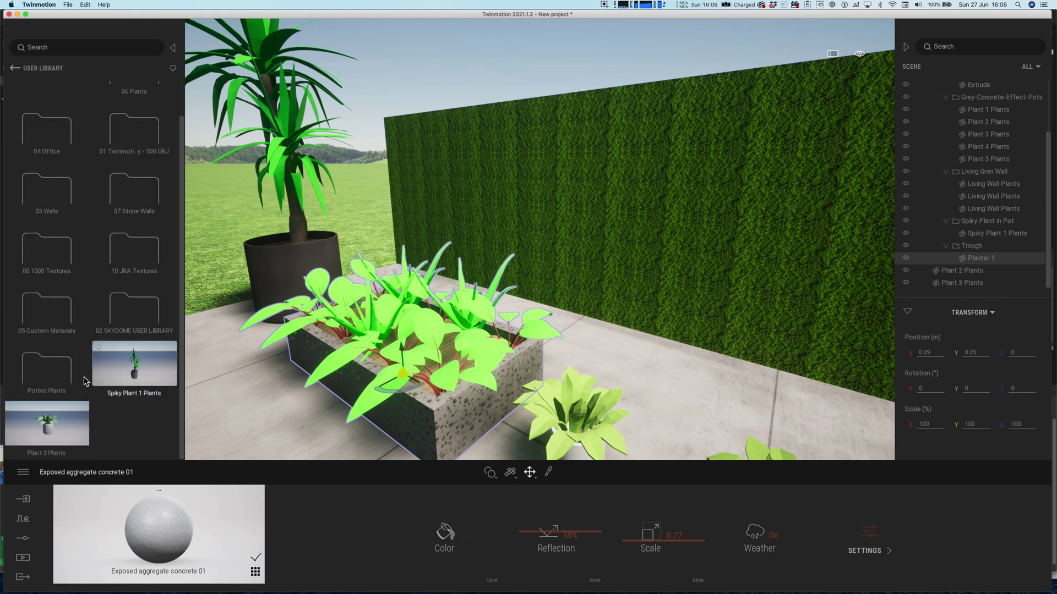
Step: Open the Potted Plants library folder and add the concrete-textured trough Planter 1 to it
click(47, 368)
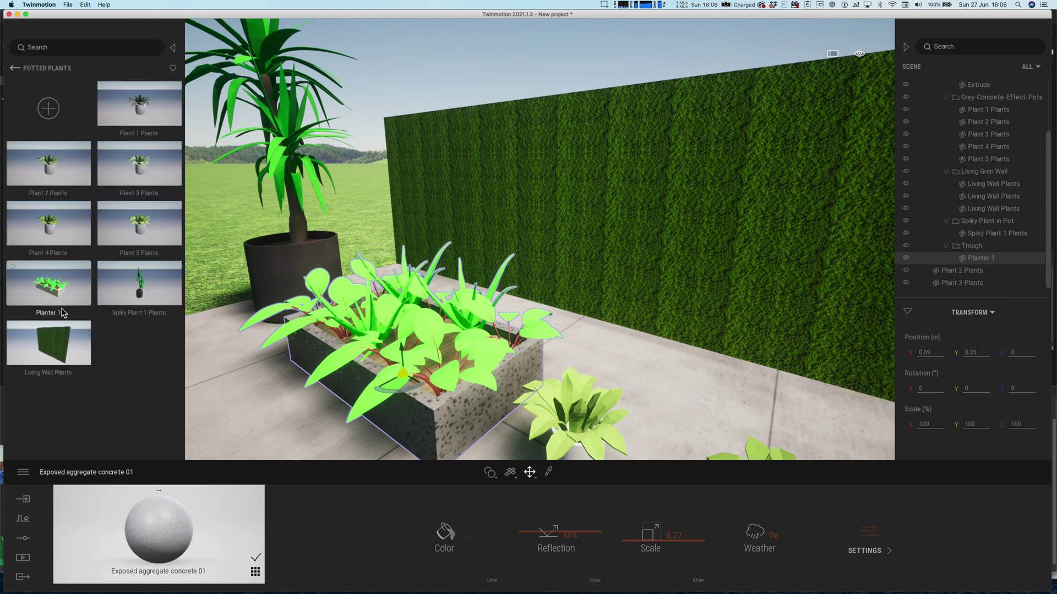
right_click(968, 264)
click(960, 409)
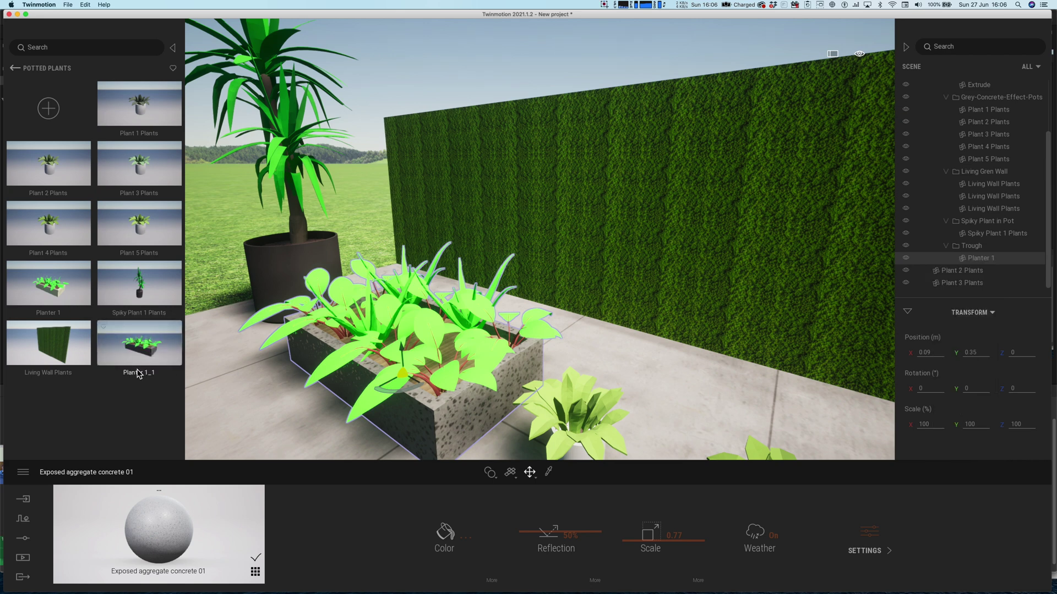
Step: Try placing the library's Planter 1 and Planter 1_1 beside the existing trough on the slab
click(582, 299)
scroll(309, 341, down, 3)
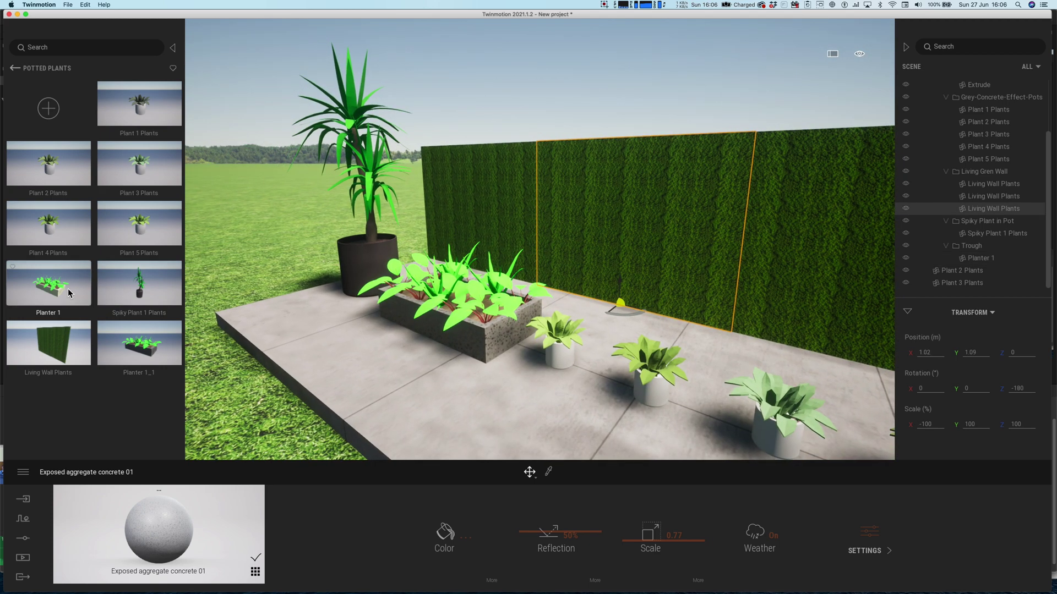
drag(70, 293, 296, 329)
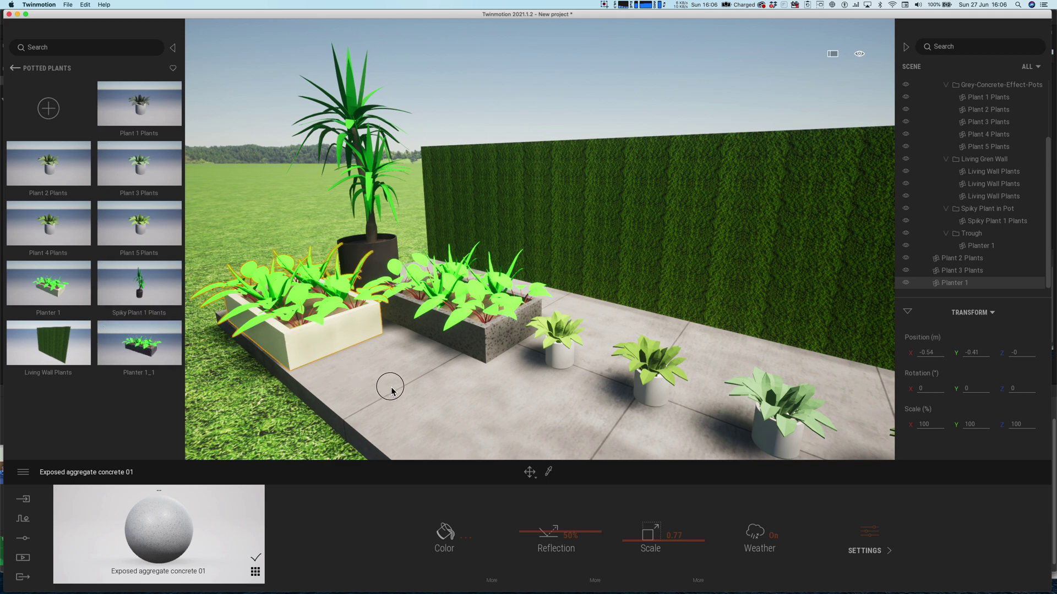
drag(392, 391, 415, 405)
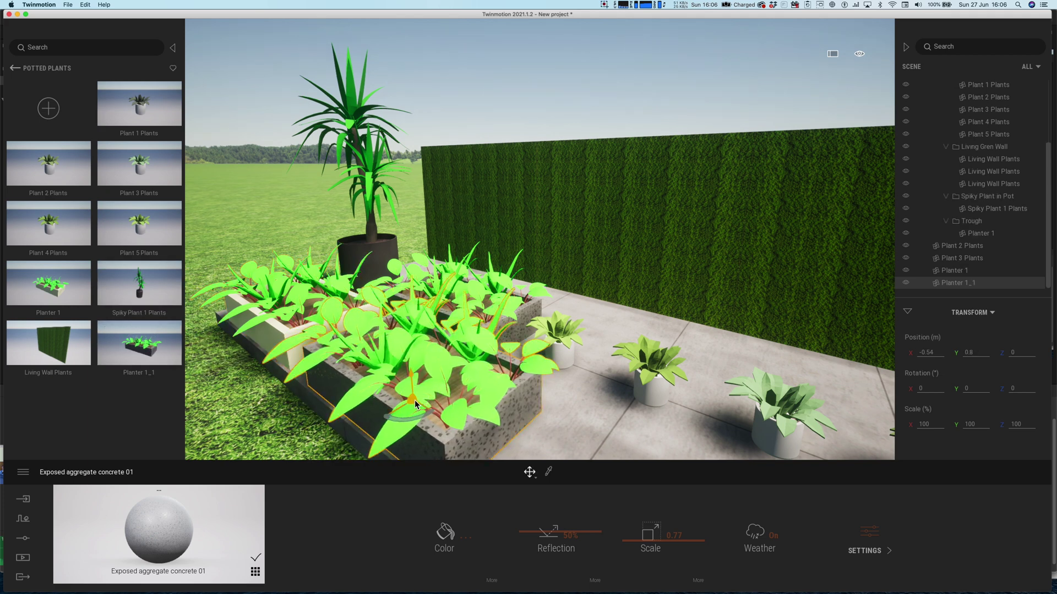
Step: Undo the Planter 1_1 placement and delete the test copy of Planter 1 from the scene
key(super+z)
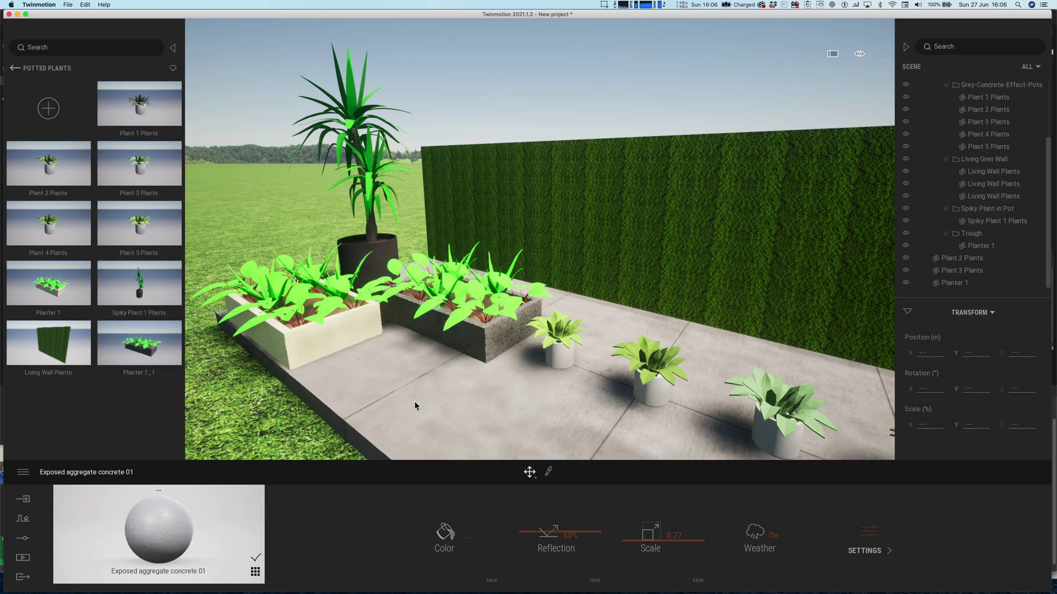
click(313, 348)
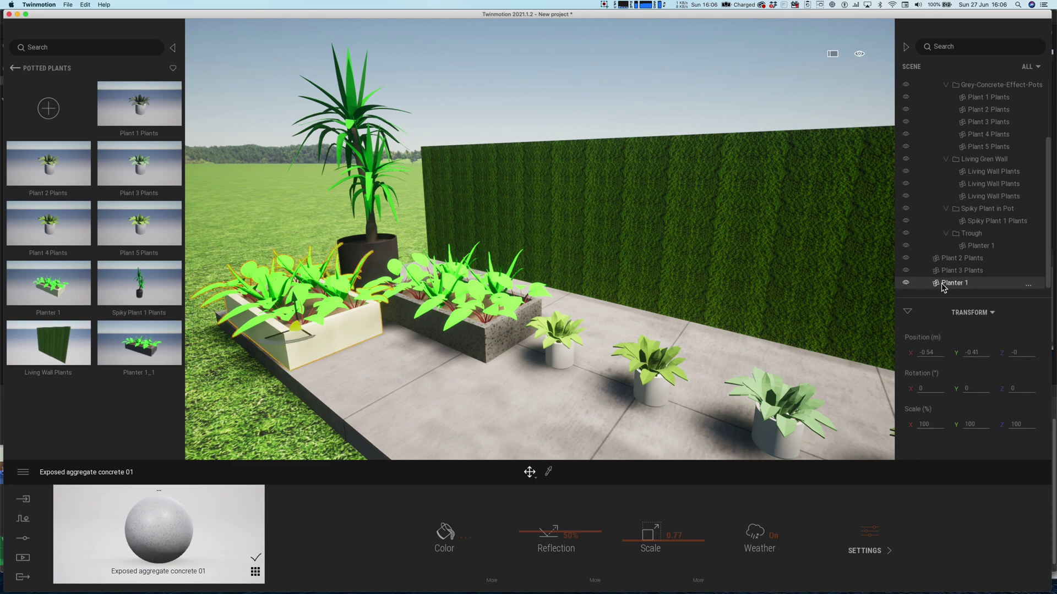
key(Delete)
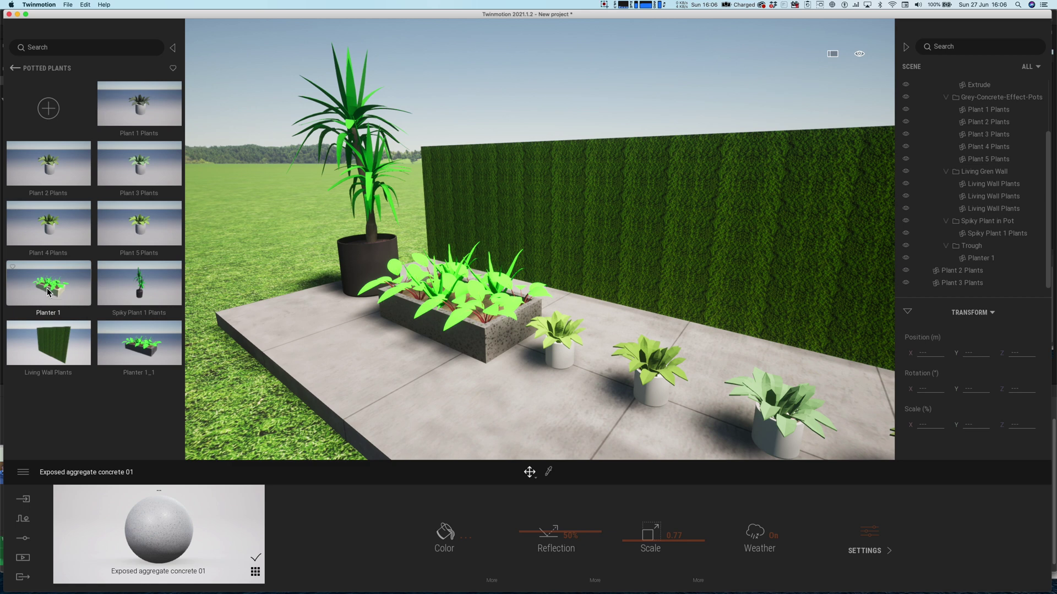
Step: Start a geometry import and browse to the SketchUP Plants folder for the source file
click(453, 345)
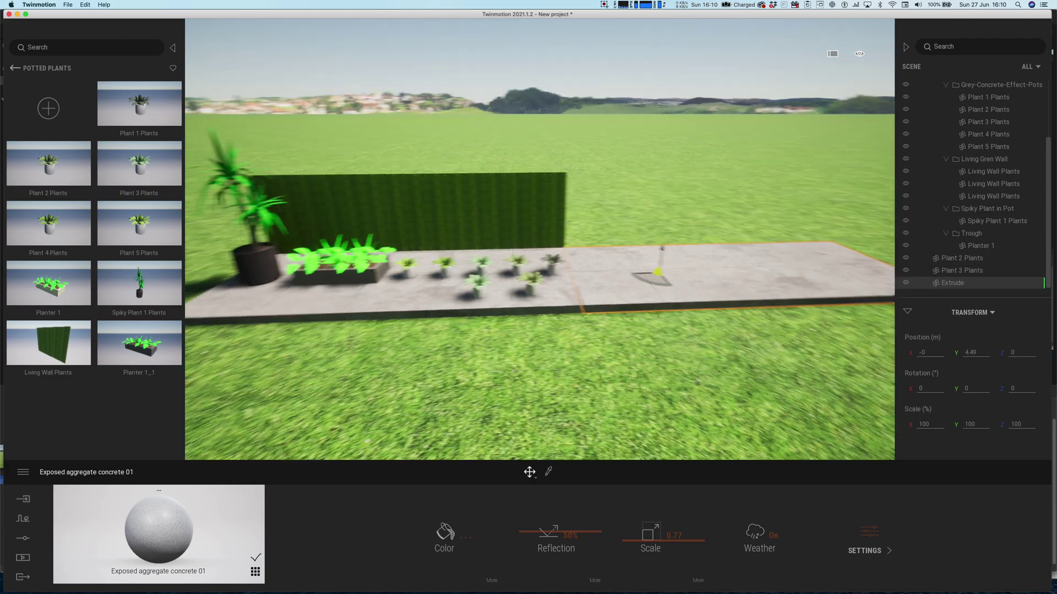
right_drag(537, 361, 680, 338)
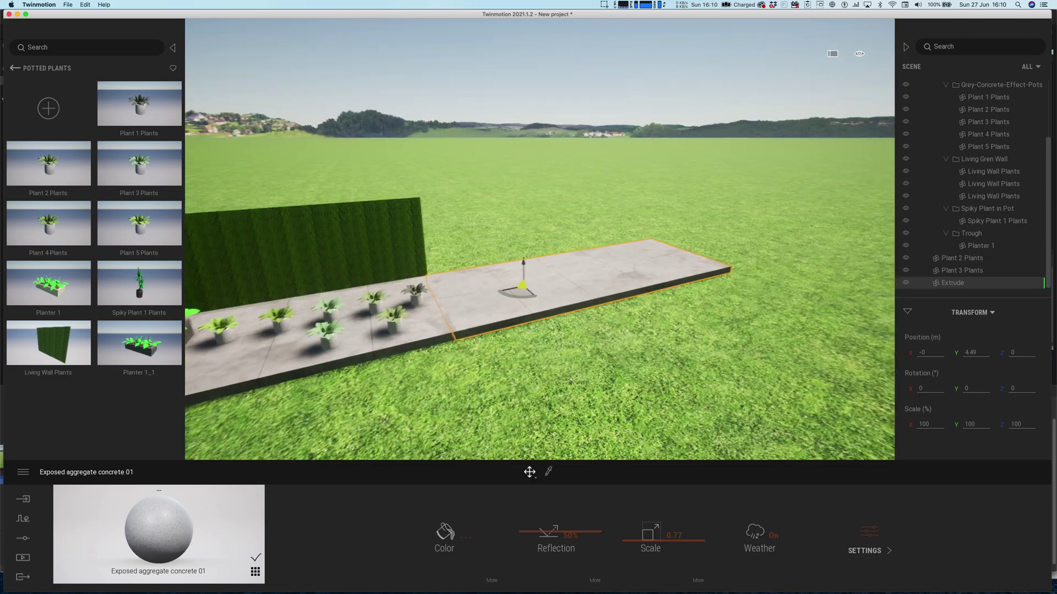
middle_drag(586, 345, 575, 357)
scroll(587, 348, up, 3)
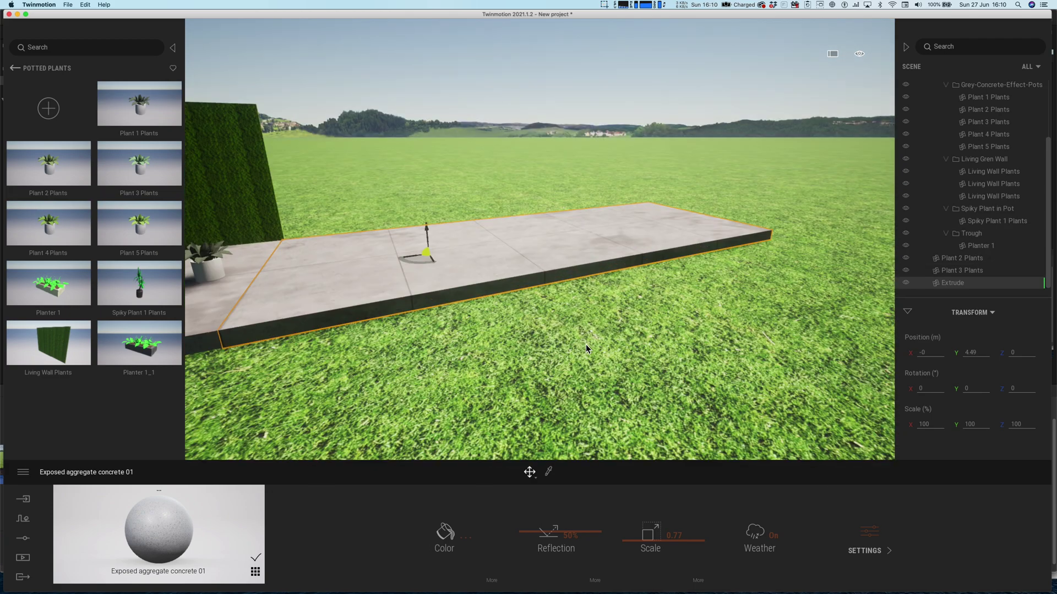
click(26, 502)
click(94, 531)
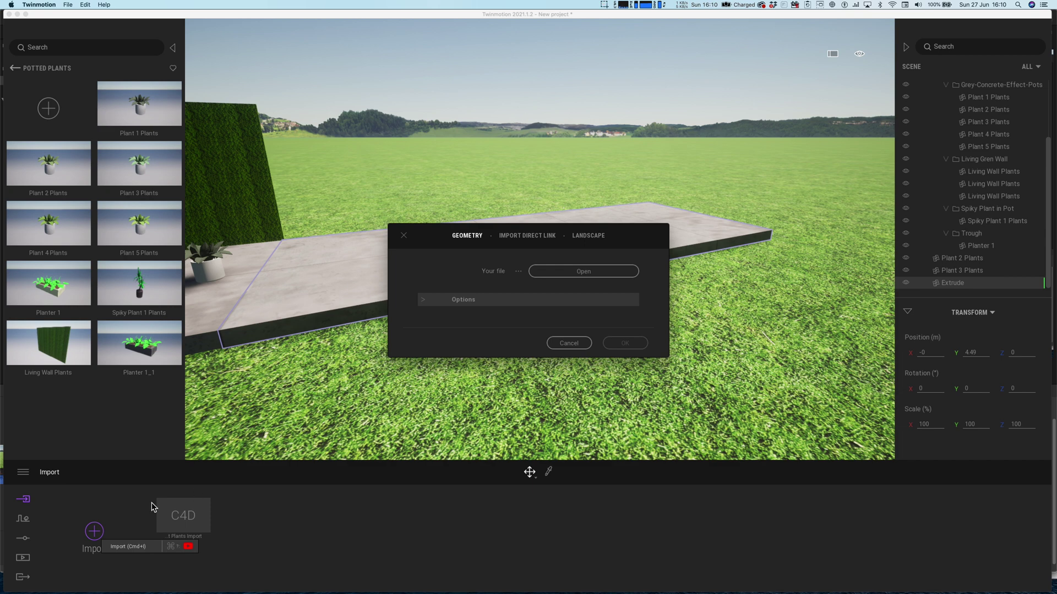
click(587, 274)
click(527, 81)
click(522, 90)
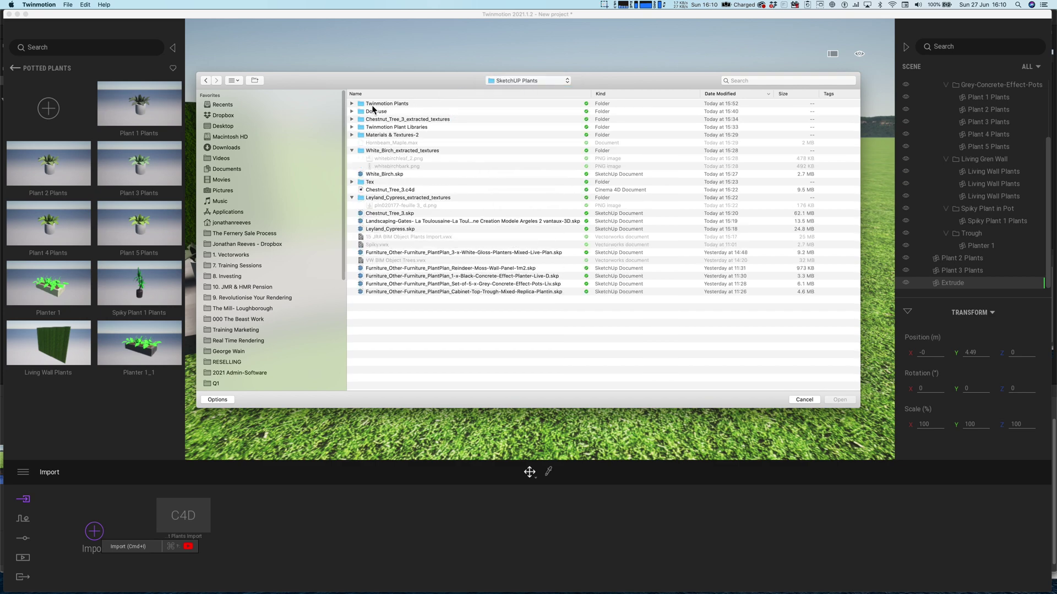
Step: Preview the Leyland_Cypress.skp file in the SketchUP Plants folder and check its file size
click(389, 213)
click(394, 229)
key(space)
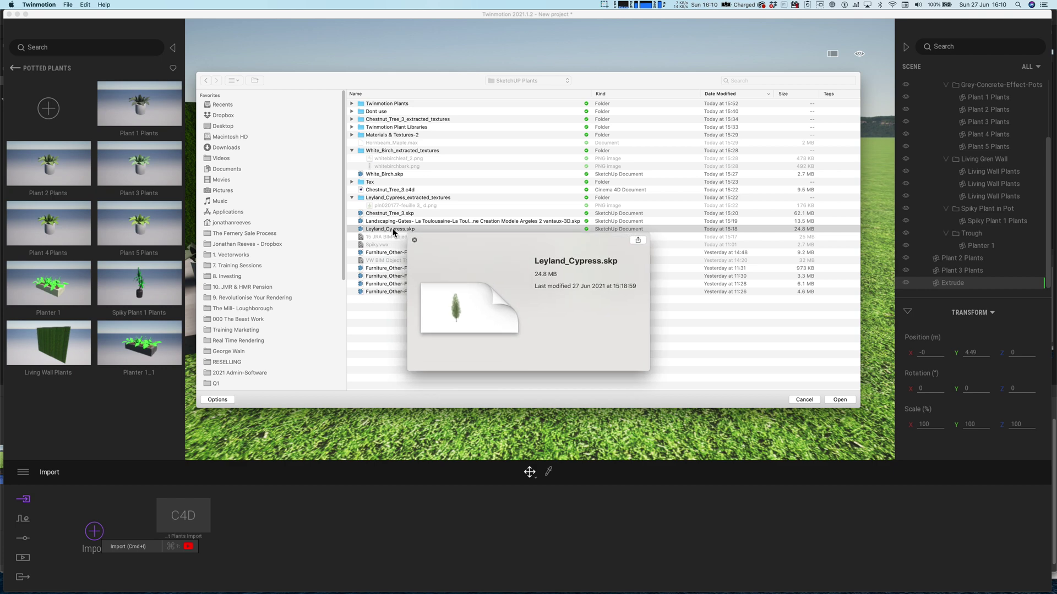
key(space)
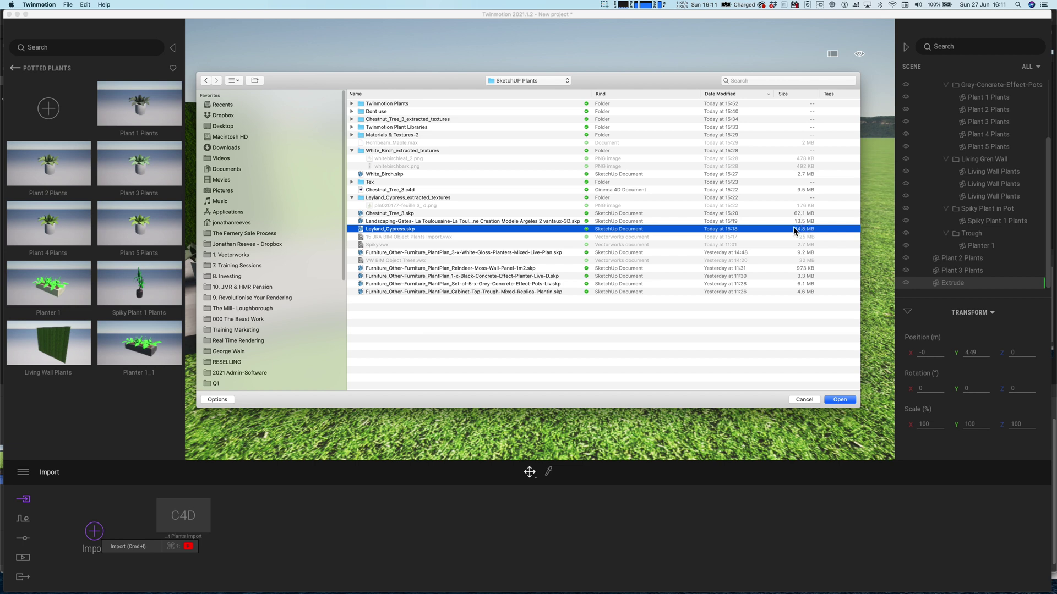
Step: Import White_Birch.skp as geometry using the Keep hierarchy option, Z up and automatic unit conversion
click(561, 175)
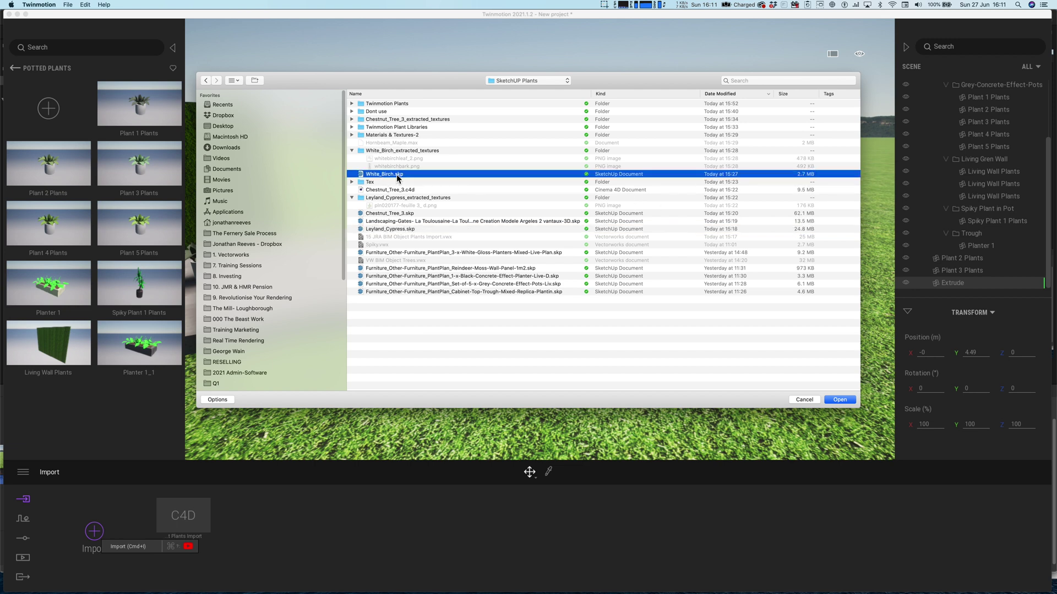
click(840, 400)
click(427, 301)
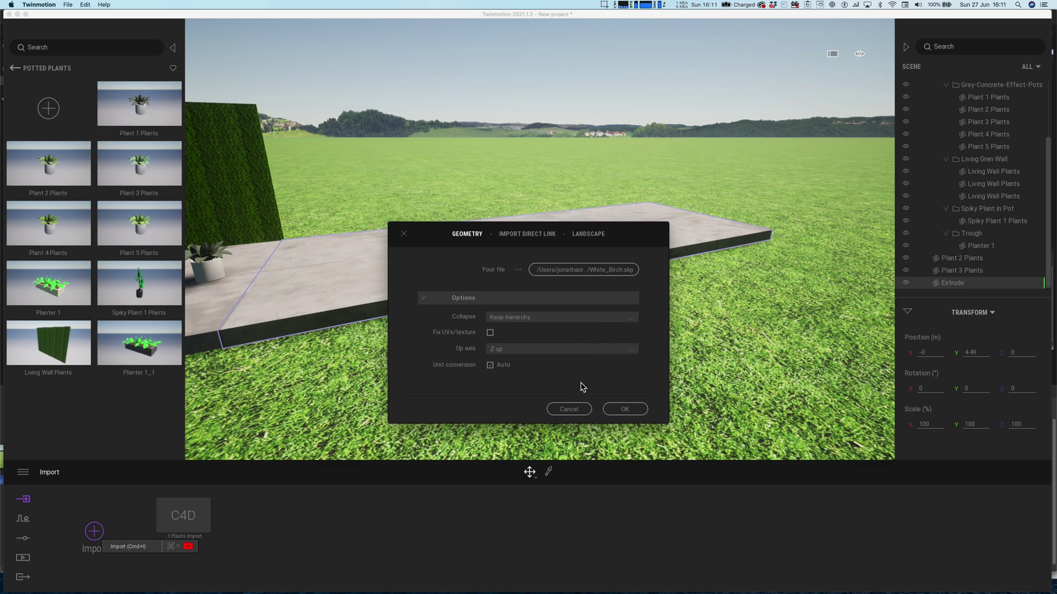
click(628, 410)
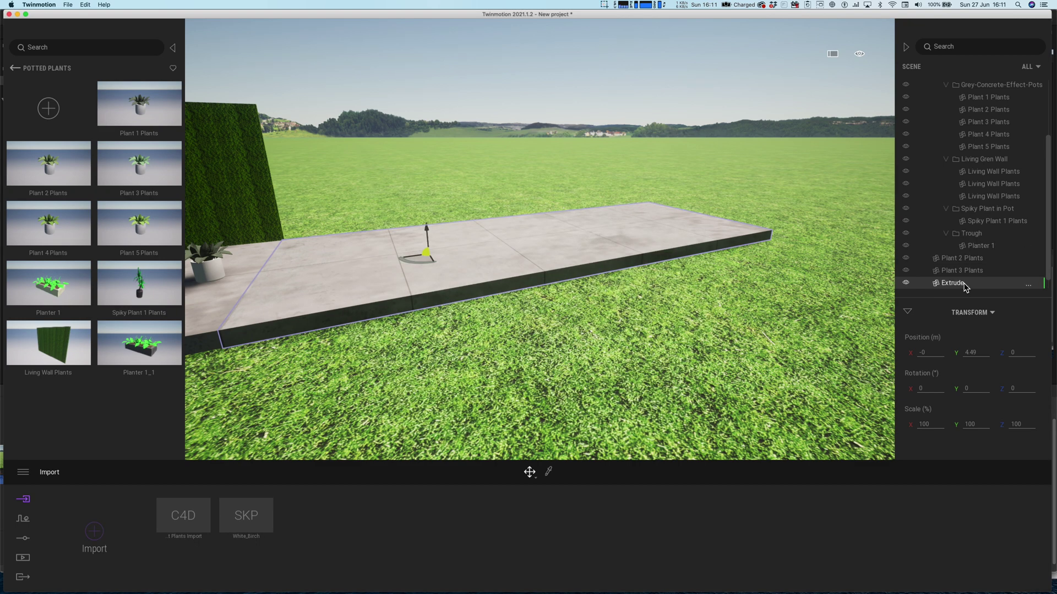
Step: Find the imported White_Birch.skp tree and move it onto the empty slab, to about X -0.11 m and Y 6.74 m
click(1047, 269)
drag(1047, 269, 1048, 303)
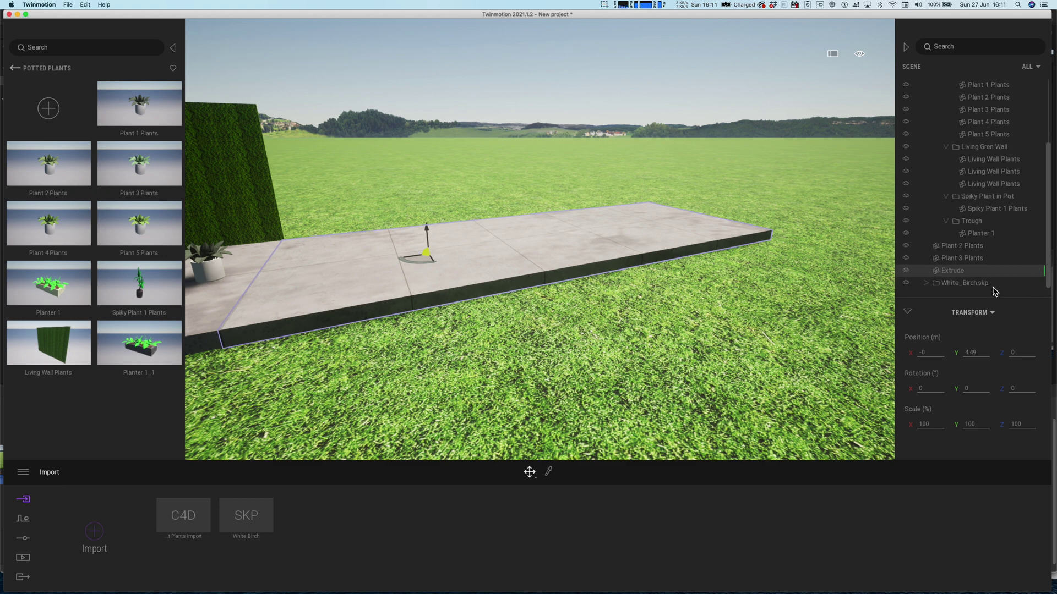
click(976, 285)
key(f)
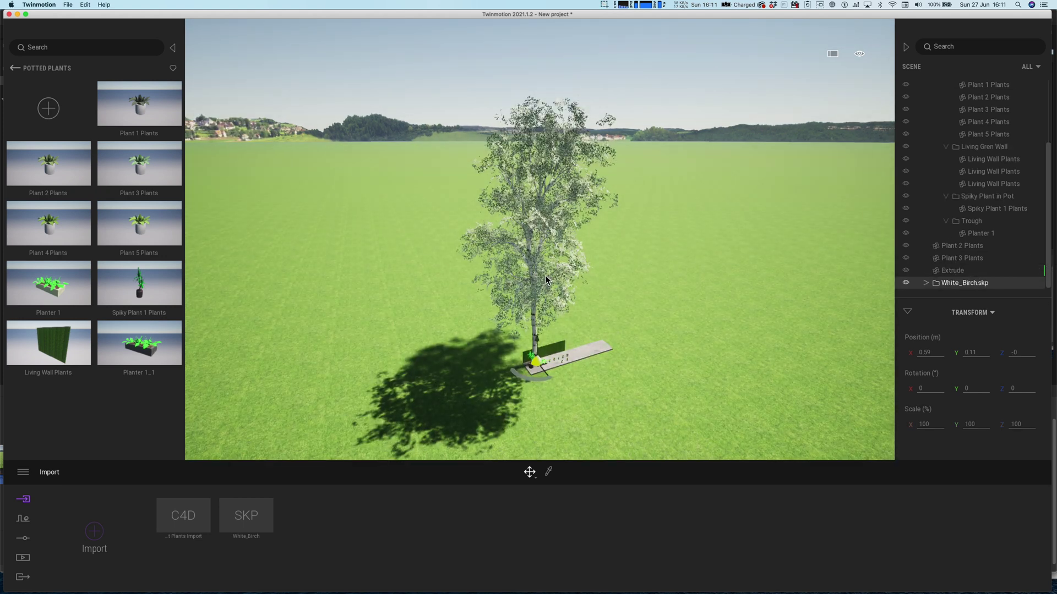
drag(536, 363, 602, 359)
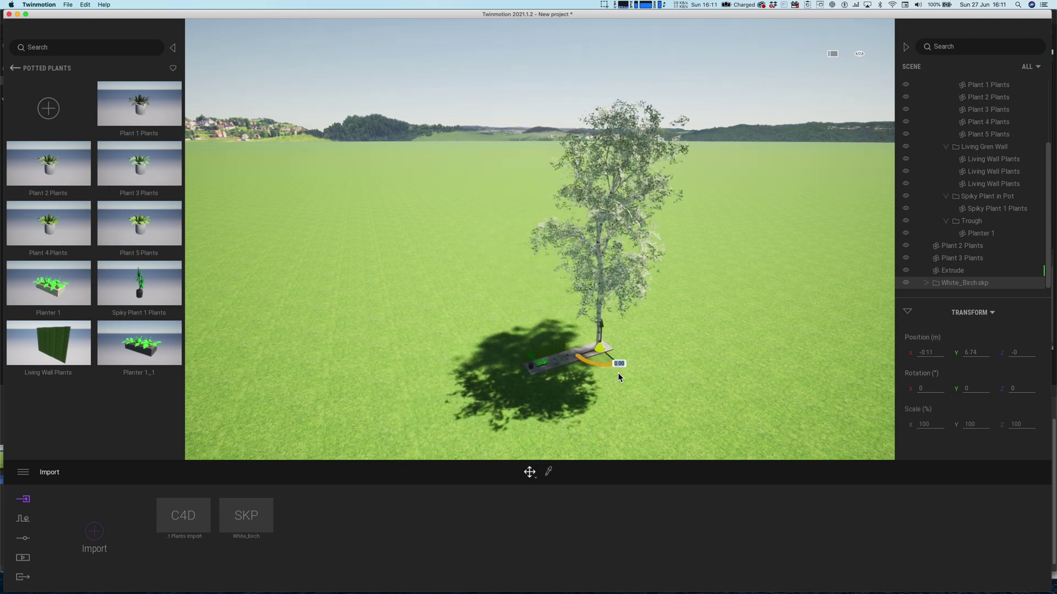
middle_drag(666, 376, 626, 376)
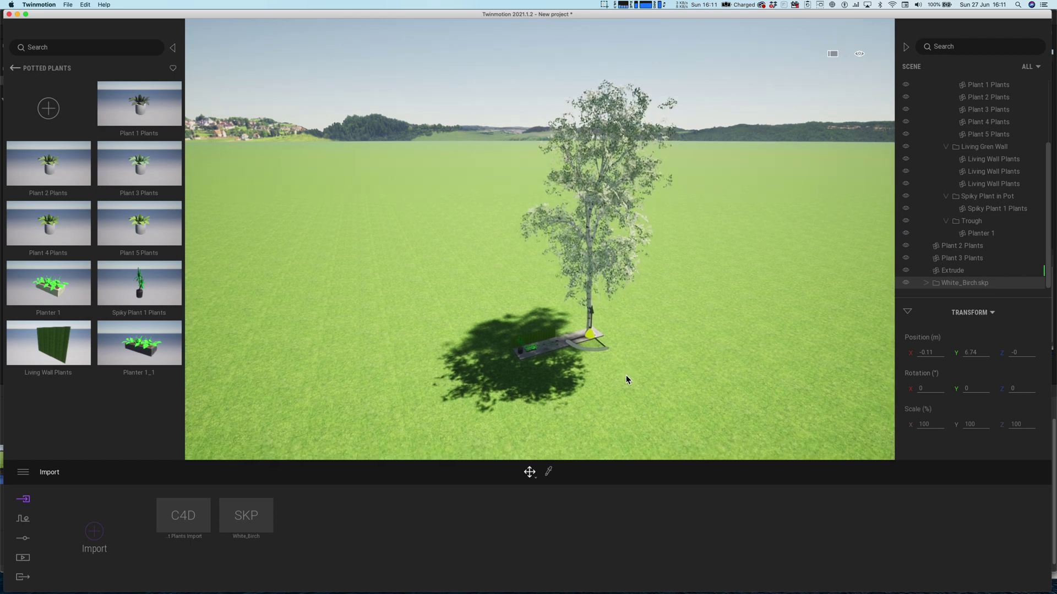
scroll(626, 375, up, 5)
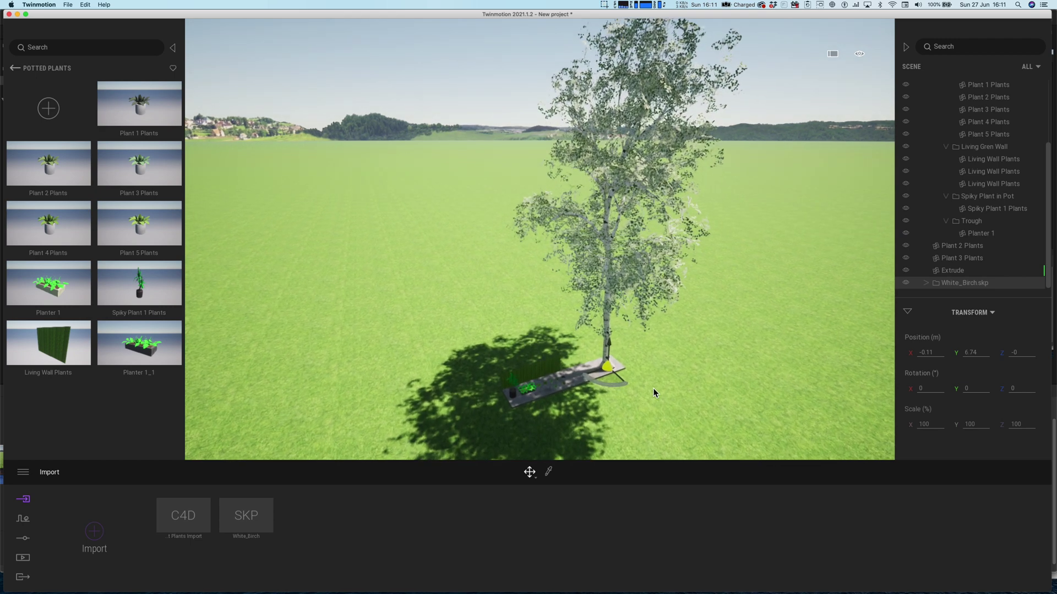
middle_drag(653, 389, 640, 377)
right_drag(653, 389, 632, 333)
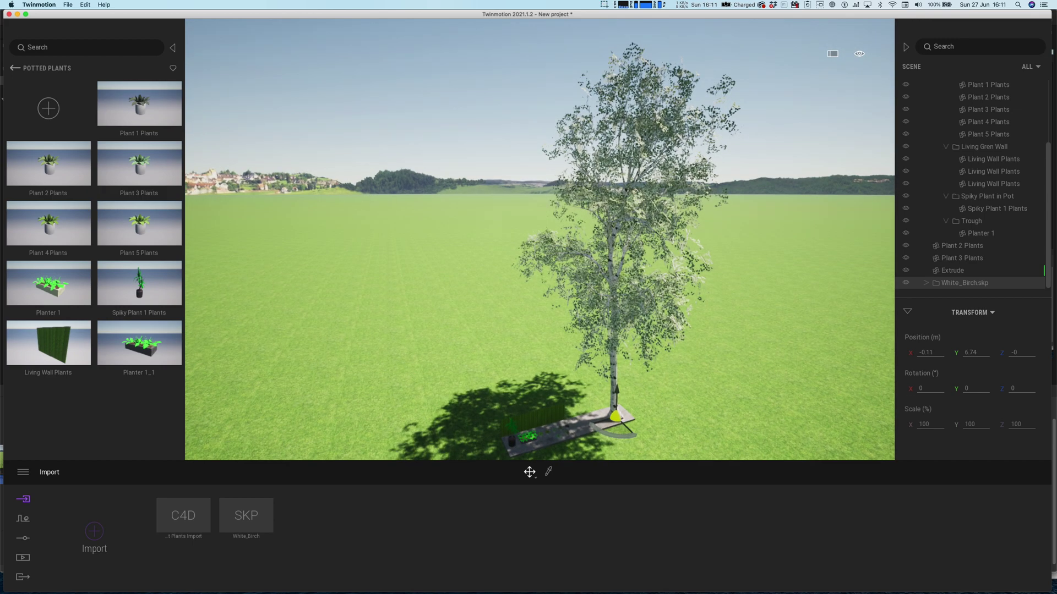
middle_drag(655, 388, 605, 307)
scroll(620, 330, up, 2)
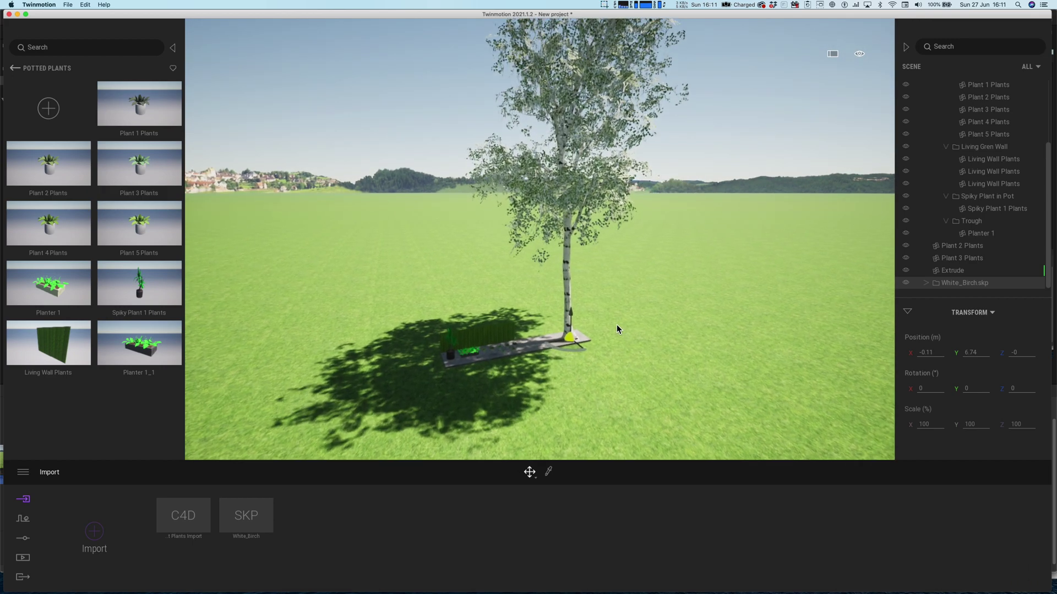
Step: Expand the White_Birch.skp hierarchy and scale Obj_000001 and Obj_000002 together to 50% in X, Y and Z
click(925, 283)
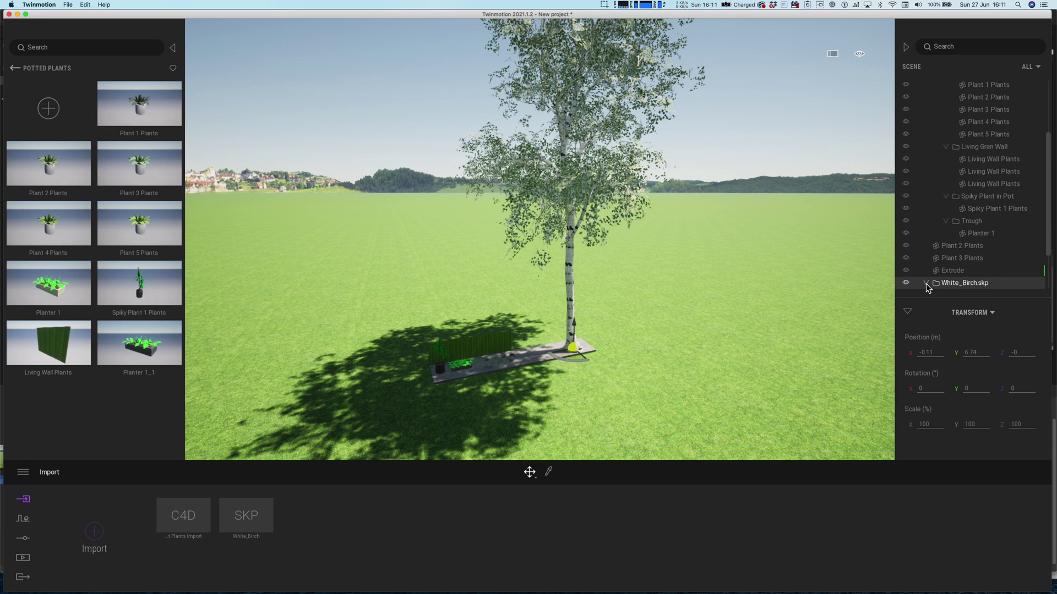
scroll(985, 259, down, 3)
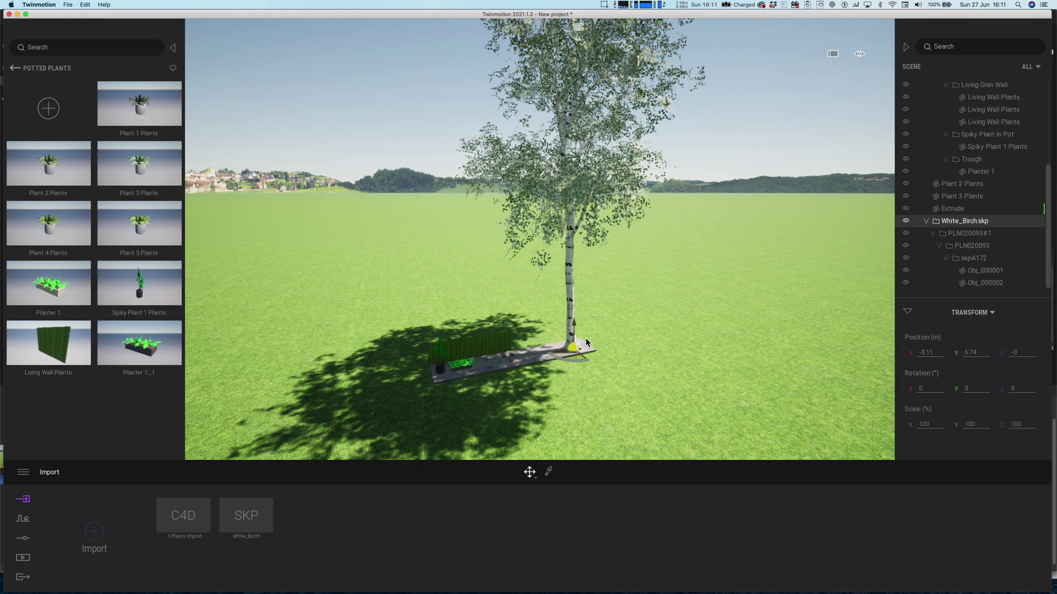
key(r)
click(988, 271)
shift+click(983, 283)
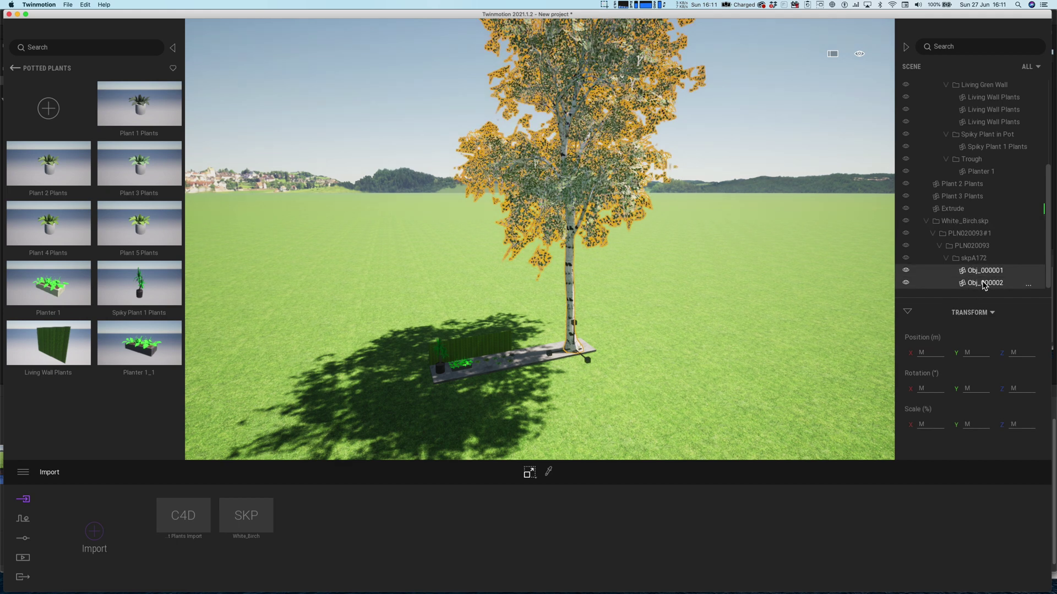
click(924, 427)
click(924, 426)
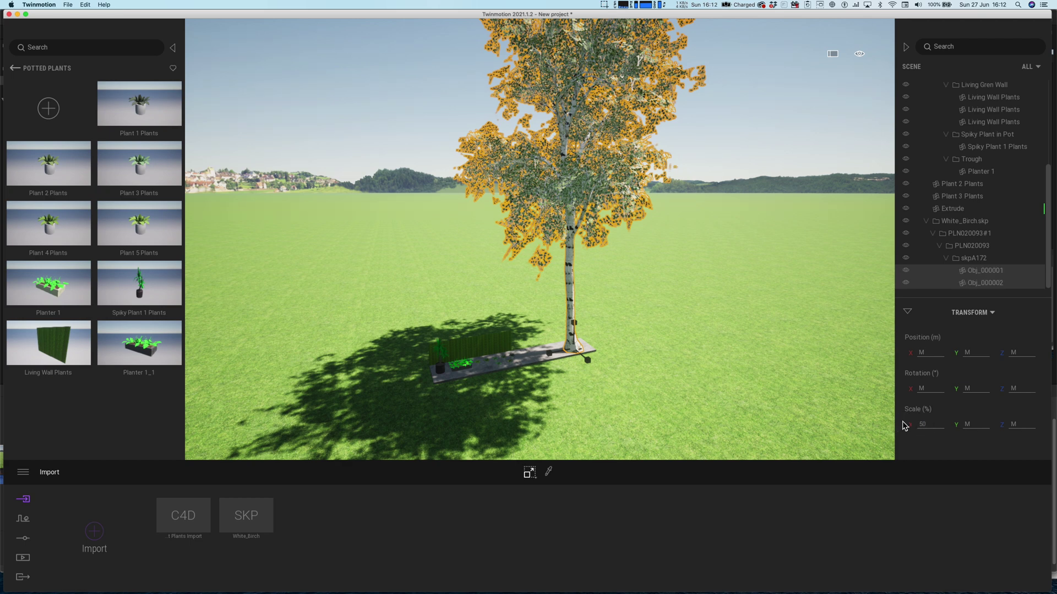
click(961, 427)
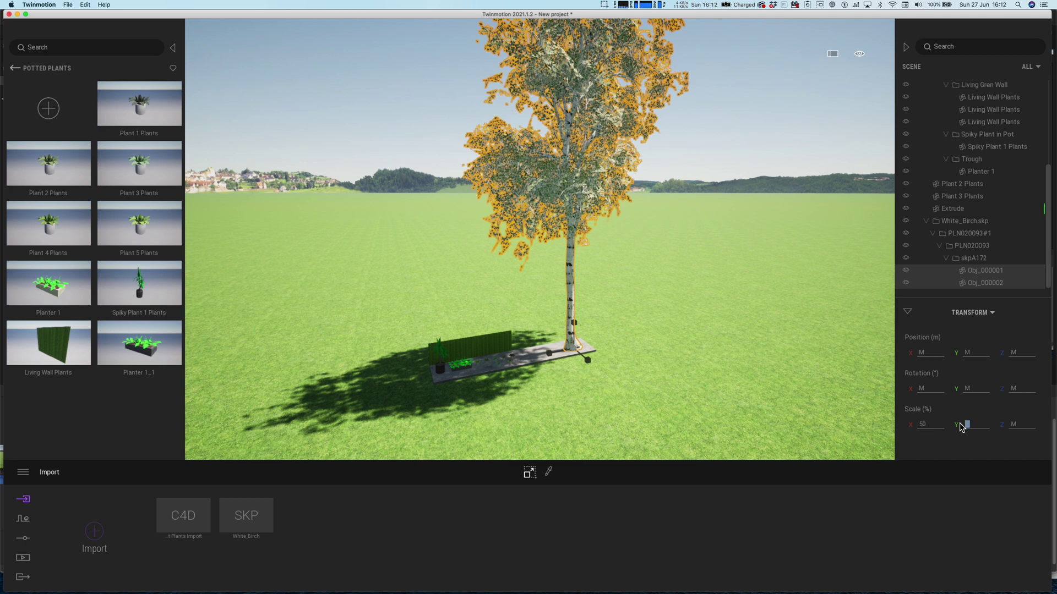
text(50)
key(Return)
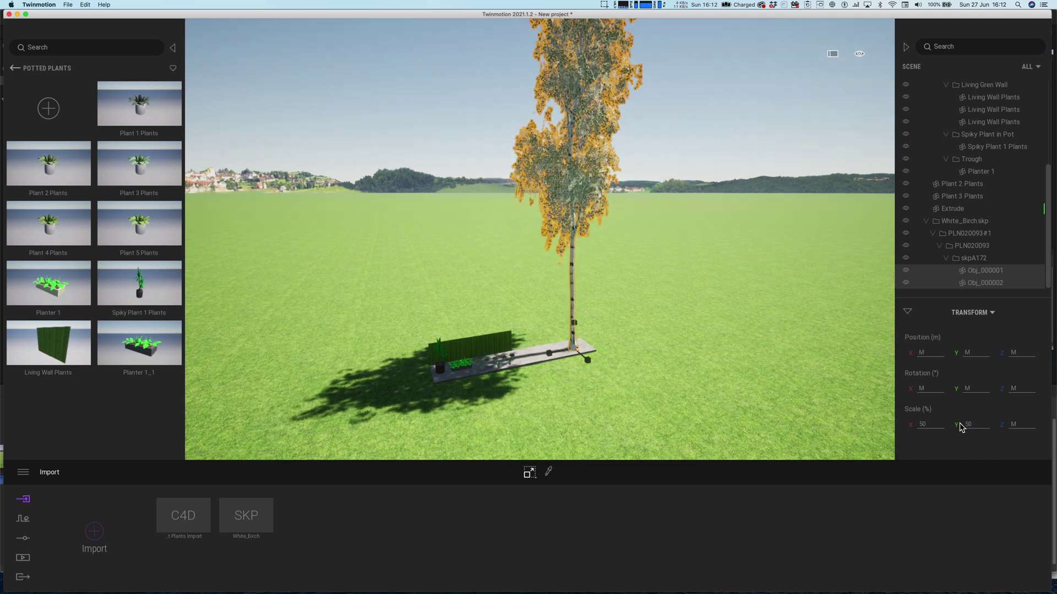
click(1016, 427)
text(50)
key(Return)
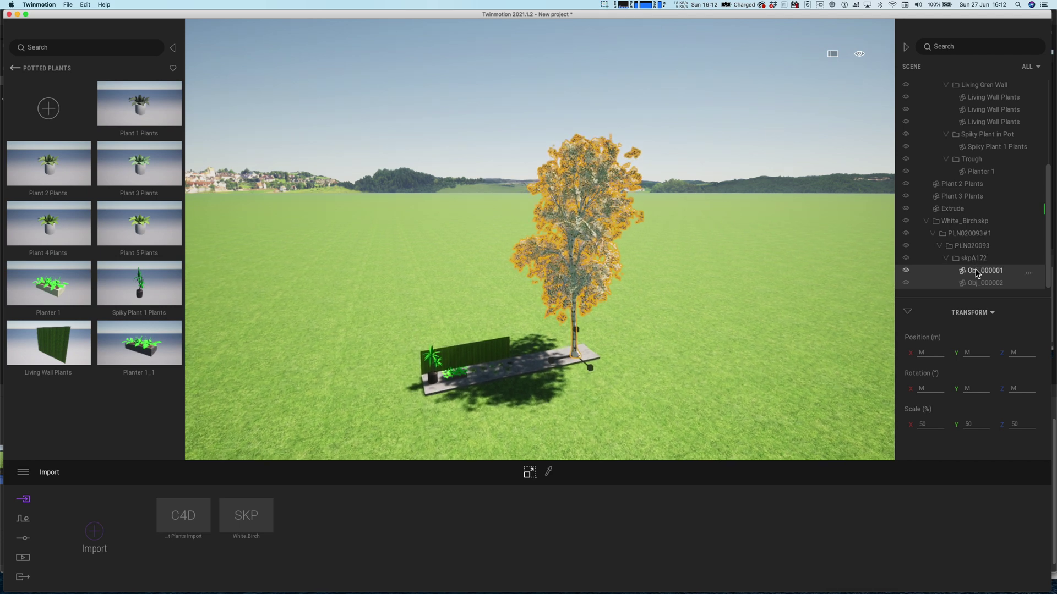
Step: Move Obj_000001 and Obj_000002 directly under White_Birch.skp and delete the emptied nested folders PLN020093#1, PLN020093 and skpA172
drag(977, 273, 955, 231)
click(967, 260)
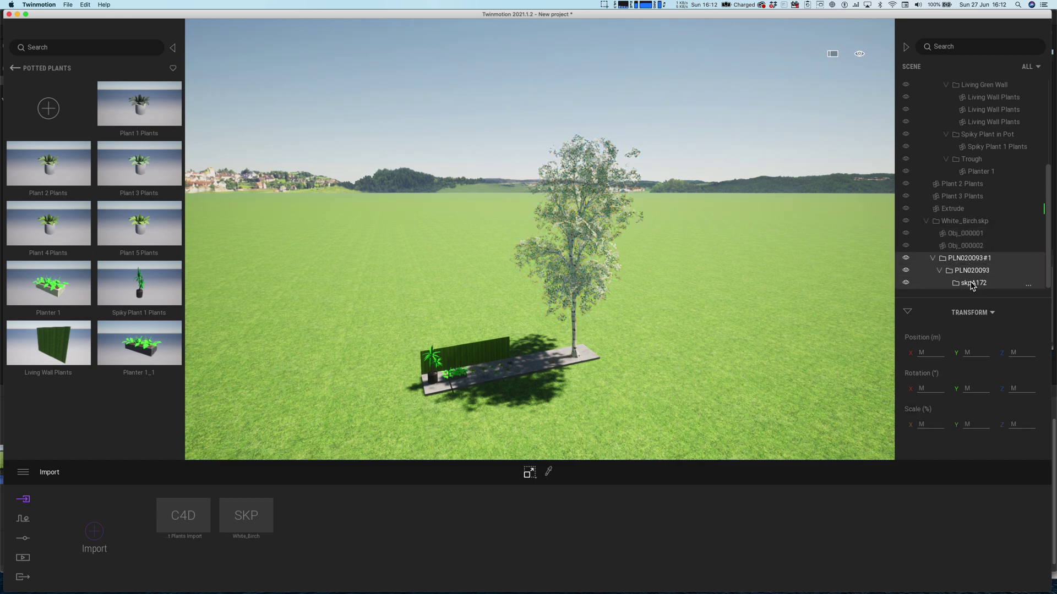
key(Delete)
Step: Hide and show the White_Birch.skp folder to check that it controls the whole tree
click(963, 258)
click(906, 259)
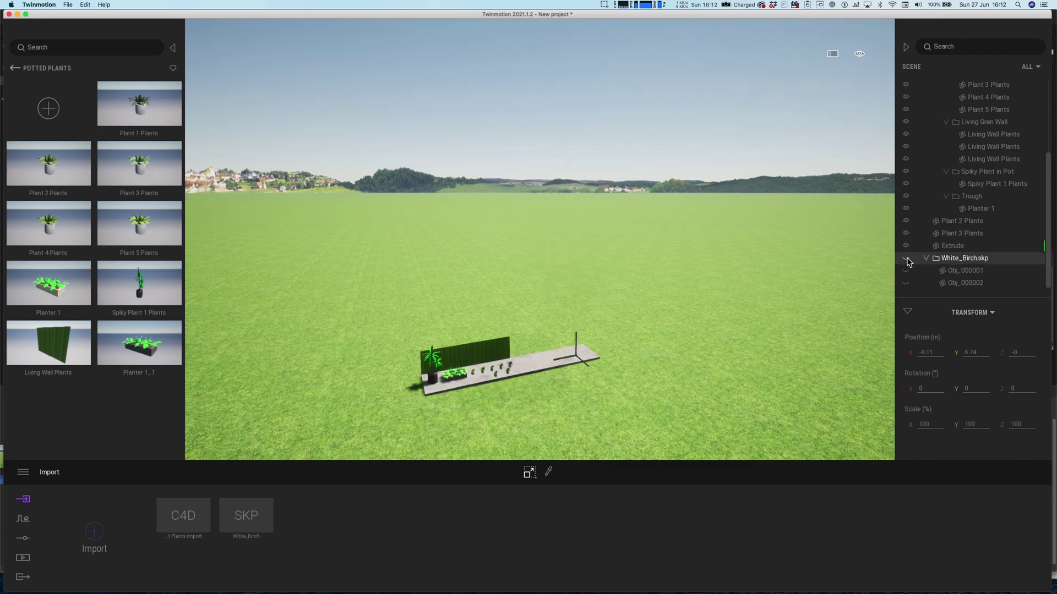
click(907, 259)
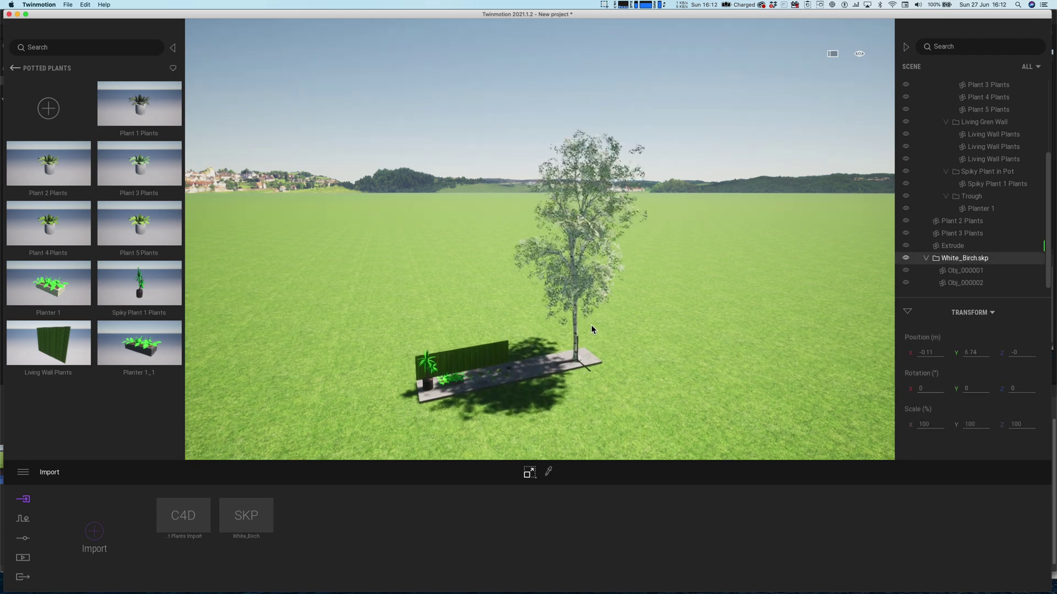
Step: Examine the White_Birch.skp tree's foliage and trunk up close and from a distance
scroll(749, 247, up, 2)
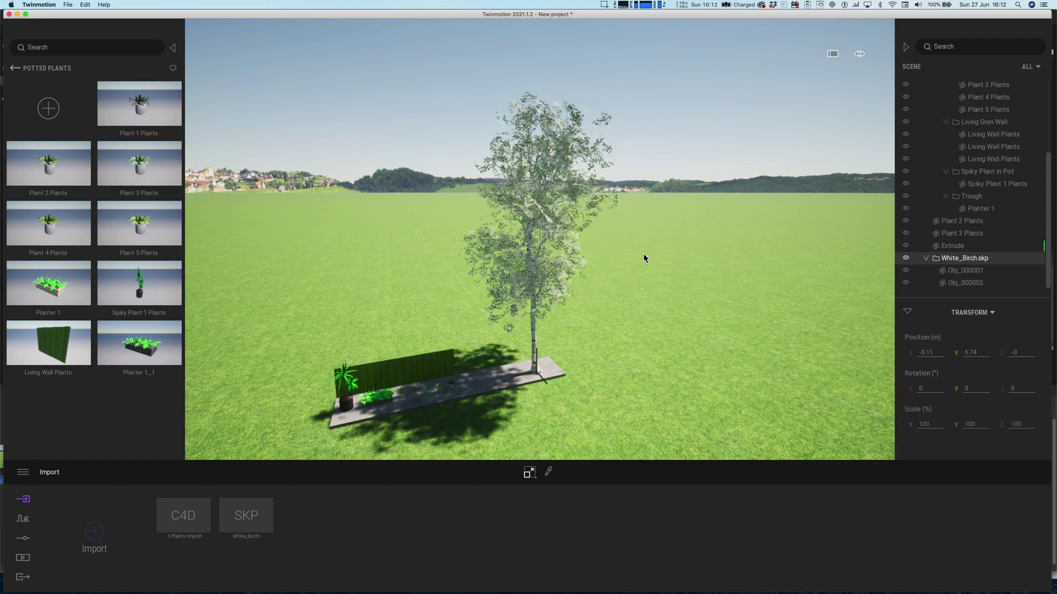
scroll(549, 307, up, 3)
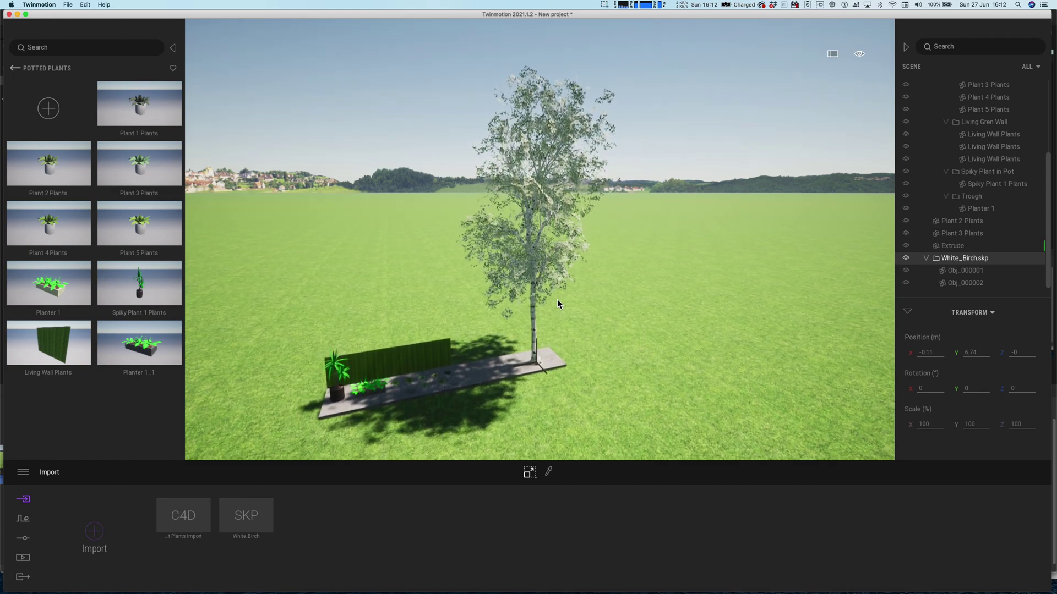
scroll(559, 306, up, 5)
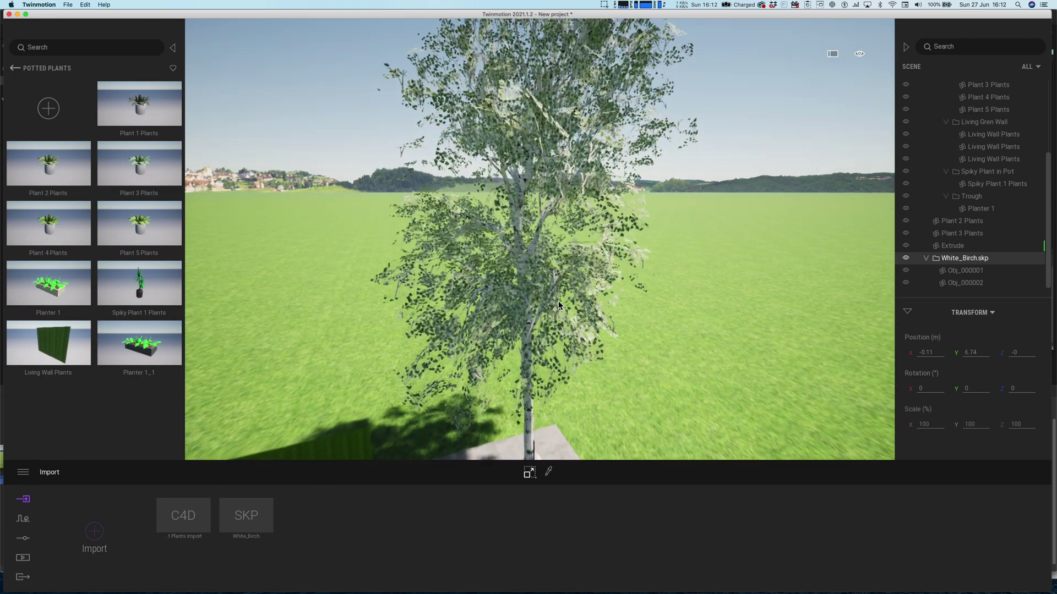
scroll(556, 319, up, 4)
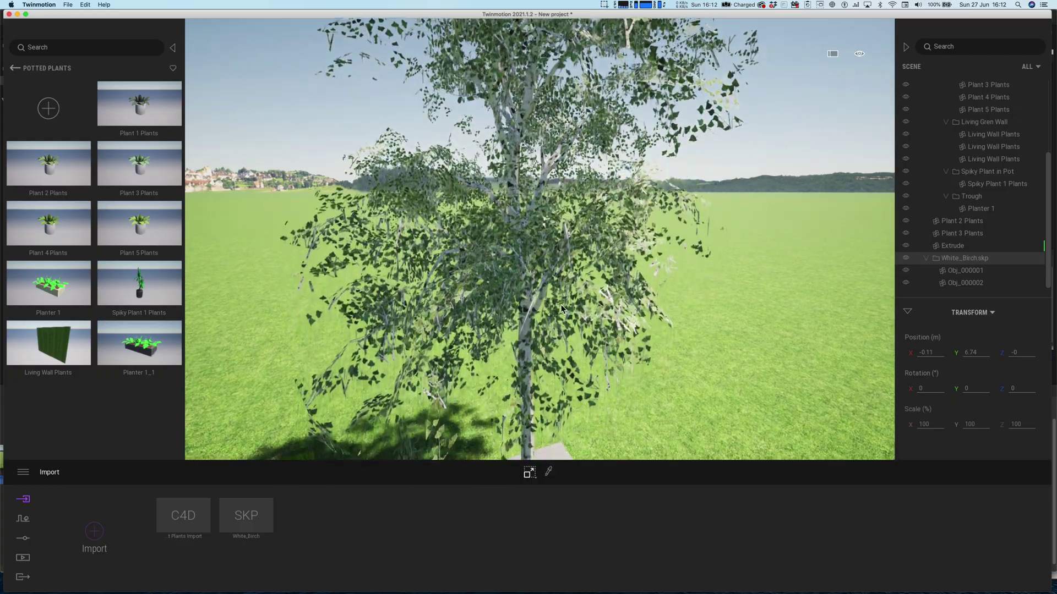
scroll(548, 331, up, 2)
scroll(545, 336, down, 5)
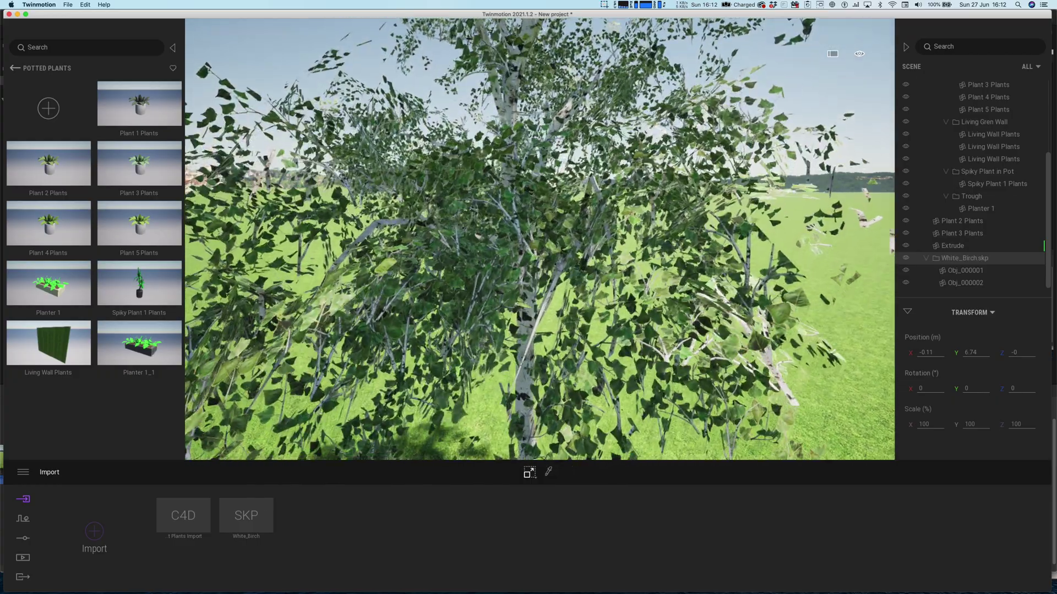
scroll(547, 338, up, 2)
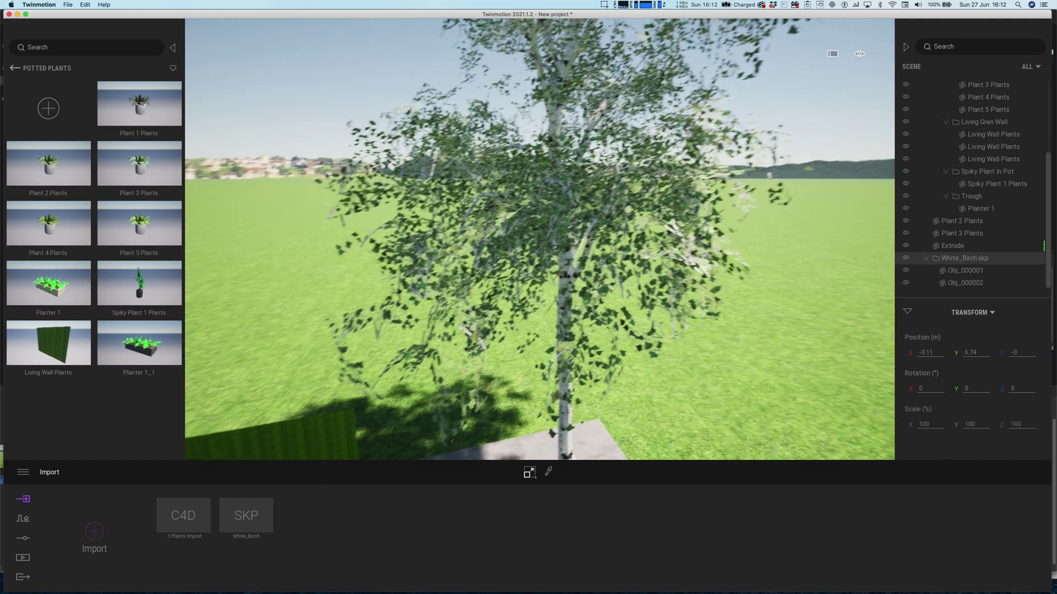
scroll(568, 407, down, 6)
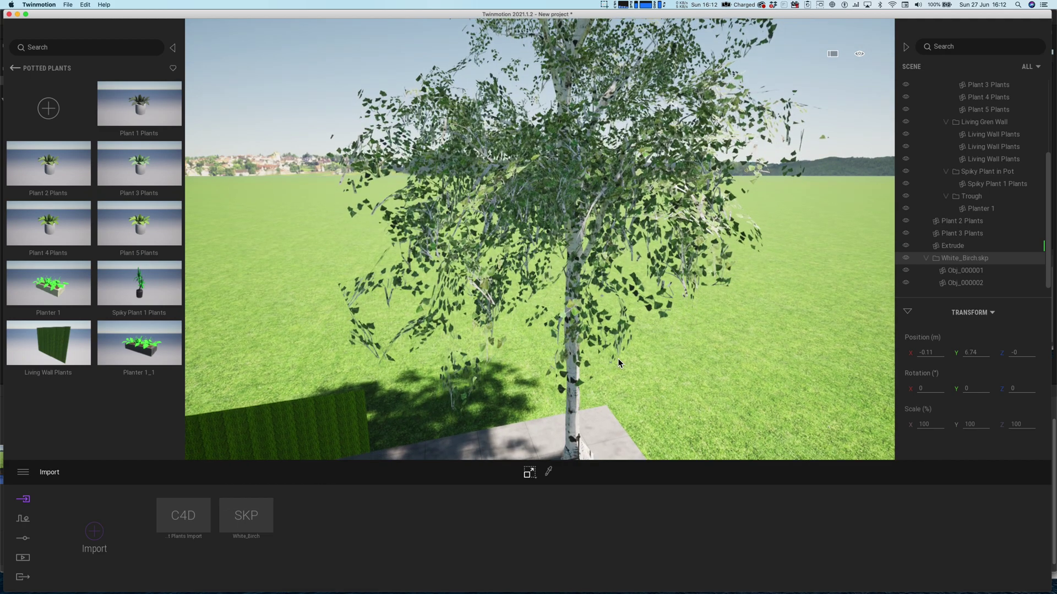
scroll(582, 208, up, 2)
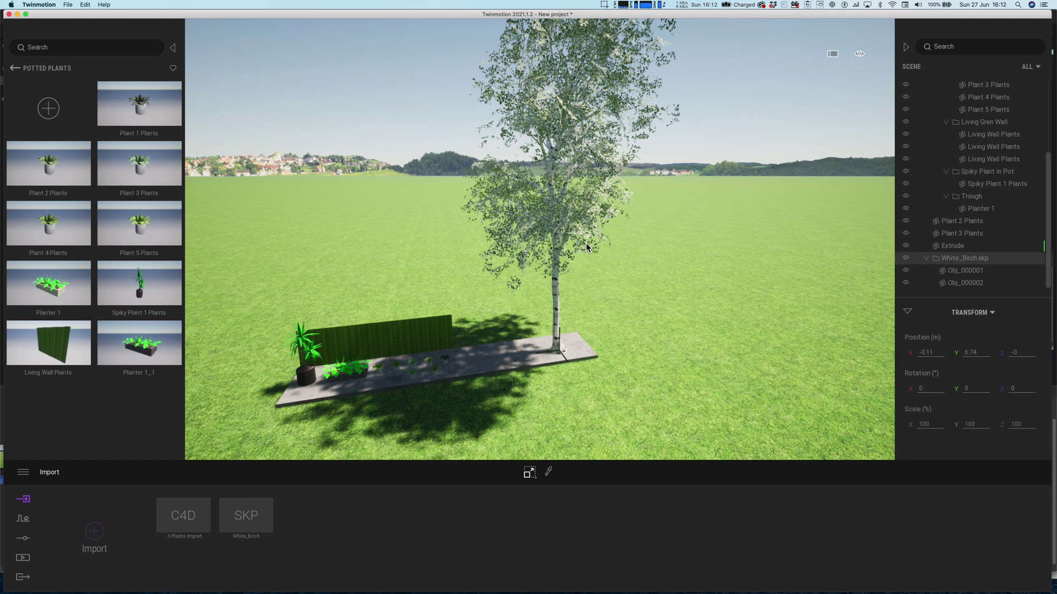
Step: Add the White_Birch.skp folder to the user library and place a second birch from it on the grass beyond the slab
right_click(955, 262)
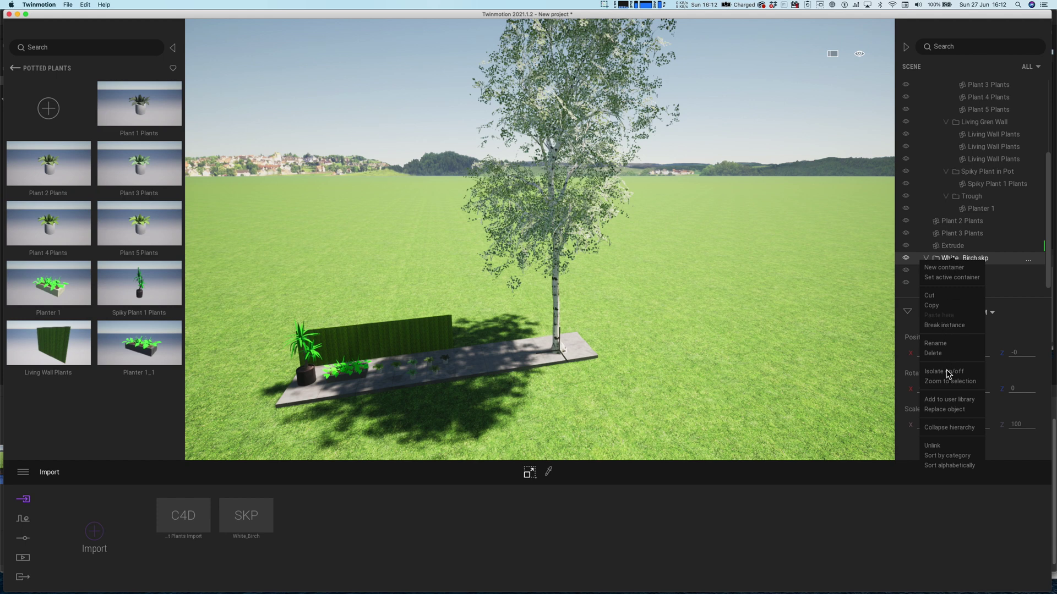
click(938, 400)
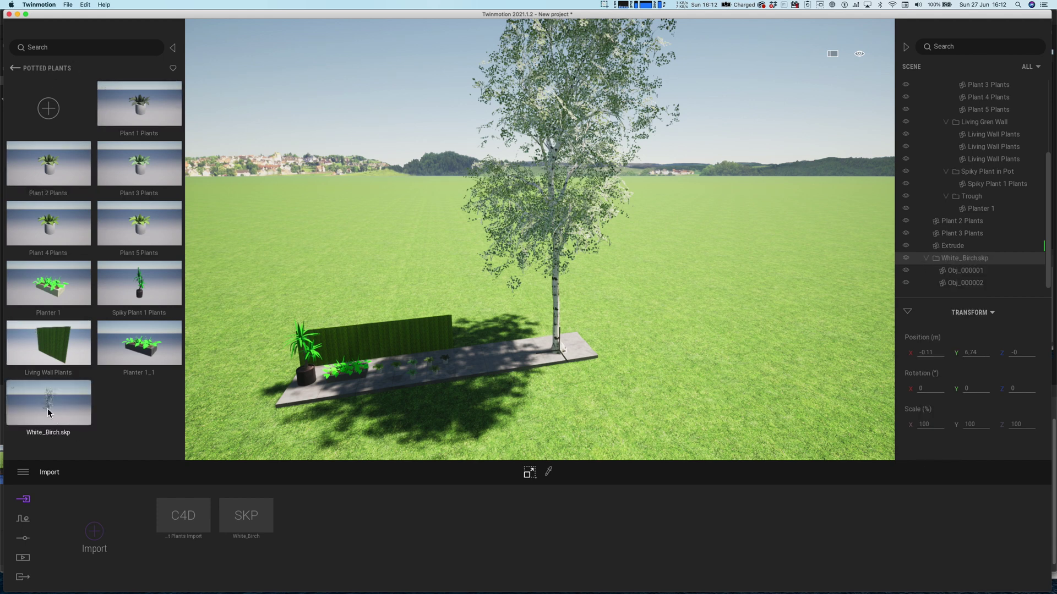
drag(53, 416, 697, 368)
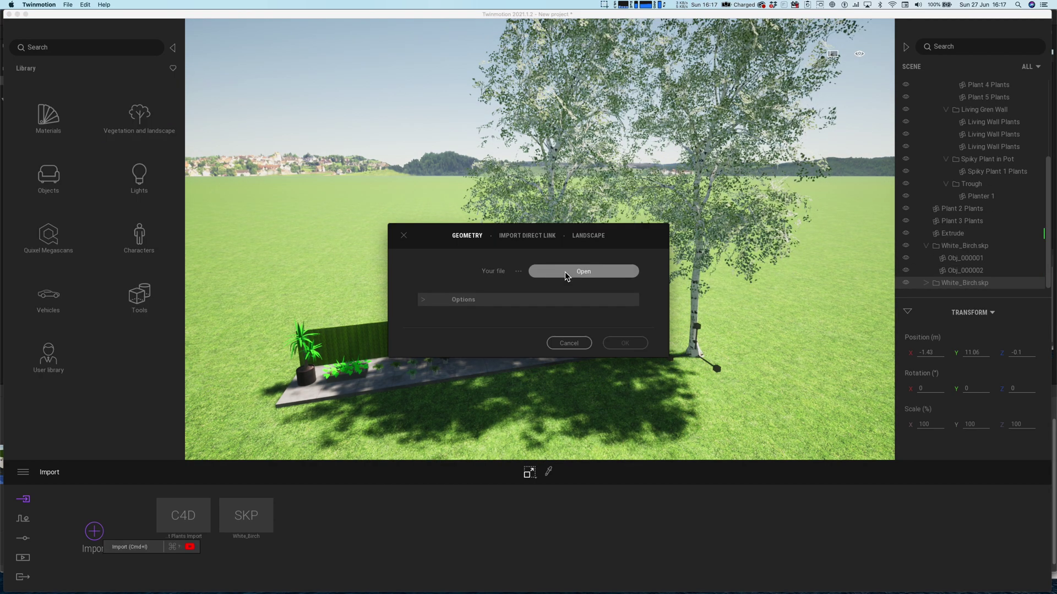
Step: Import Leyland_Cypress.skp from the SketchUP Plants folder with Collapse set to Keep hierarchy, keeping both materials for all conflicts
click(566, 274)
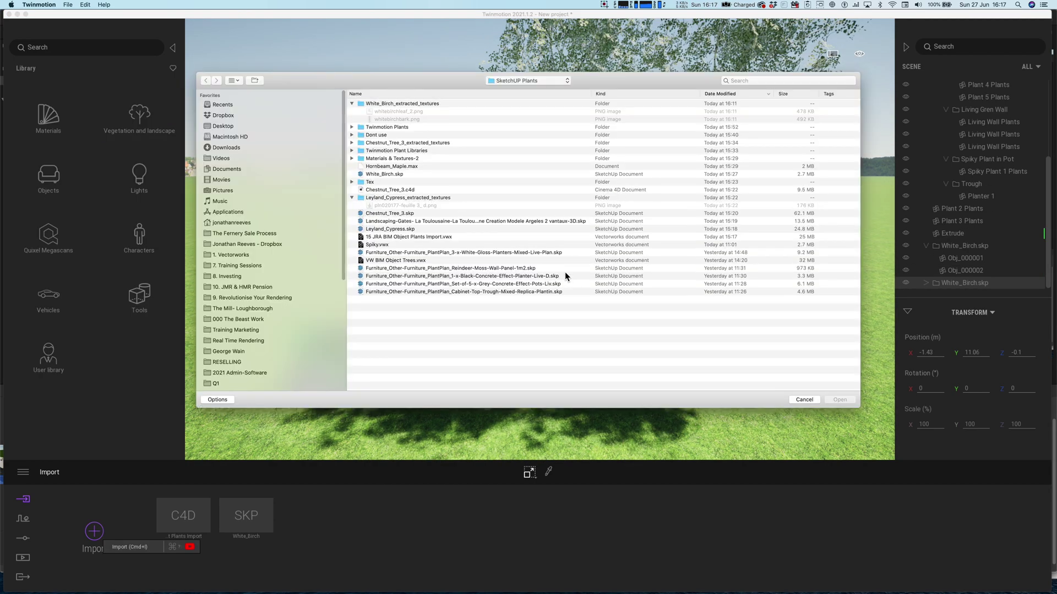
click(387, 229)
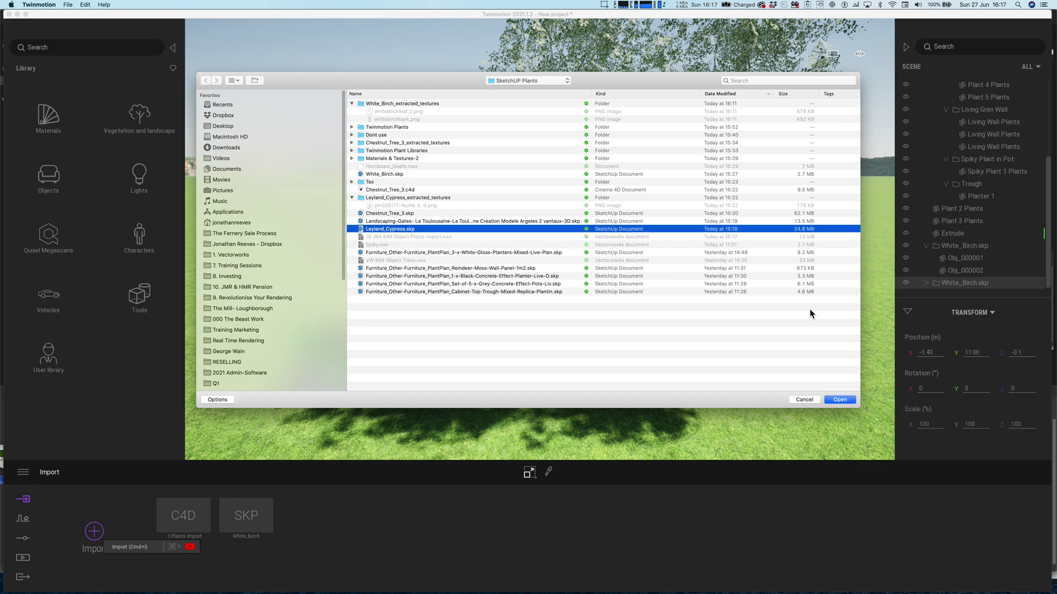
click(840, 400)
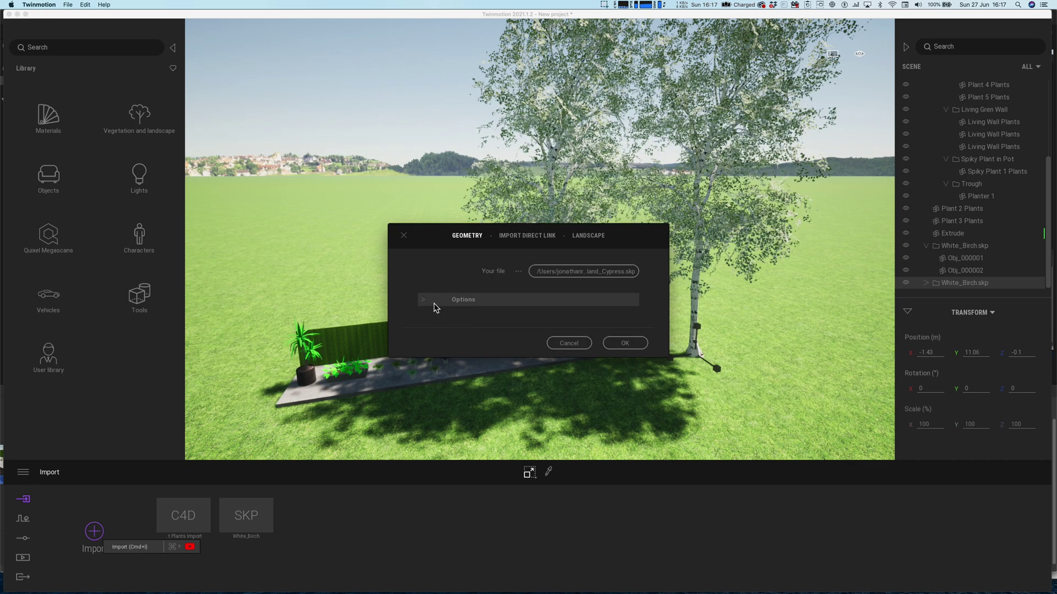
click(433, 304)
click(508, 319)
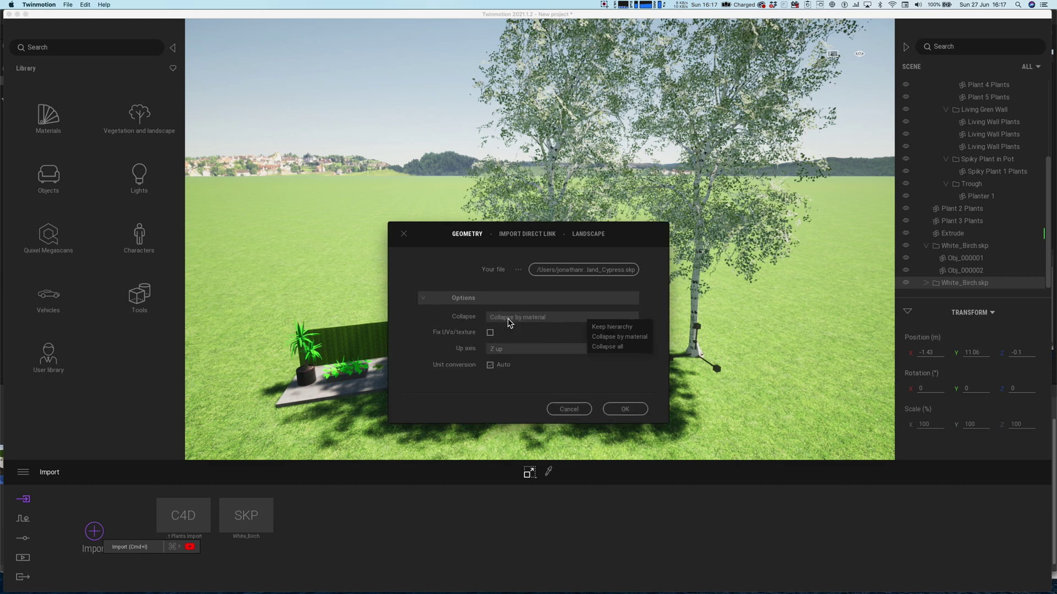
click(613, 328)
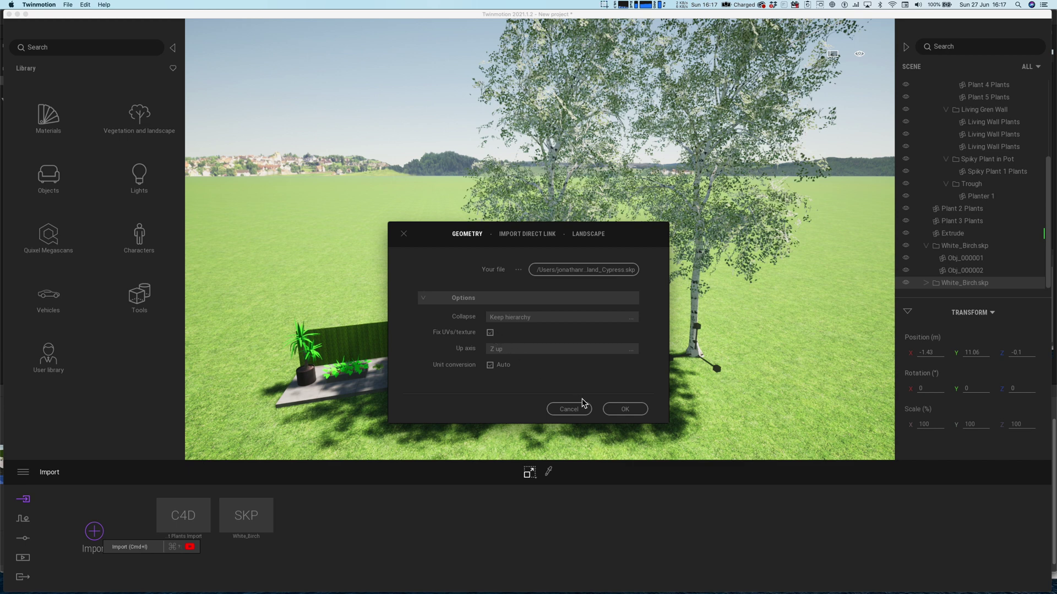
click(609, 407)
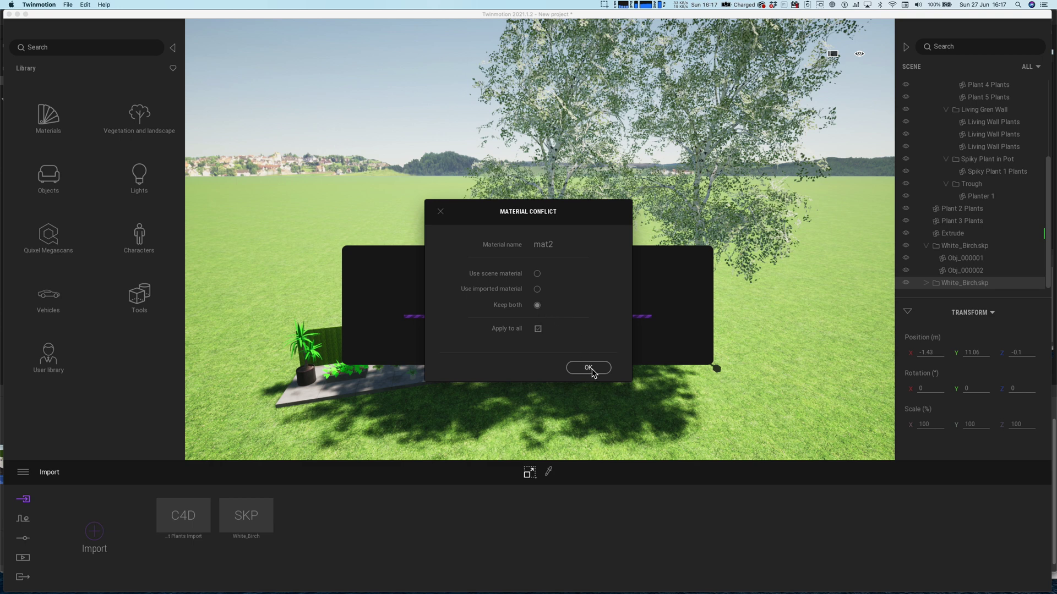
click(583, 367)
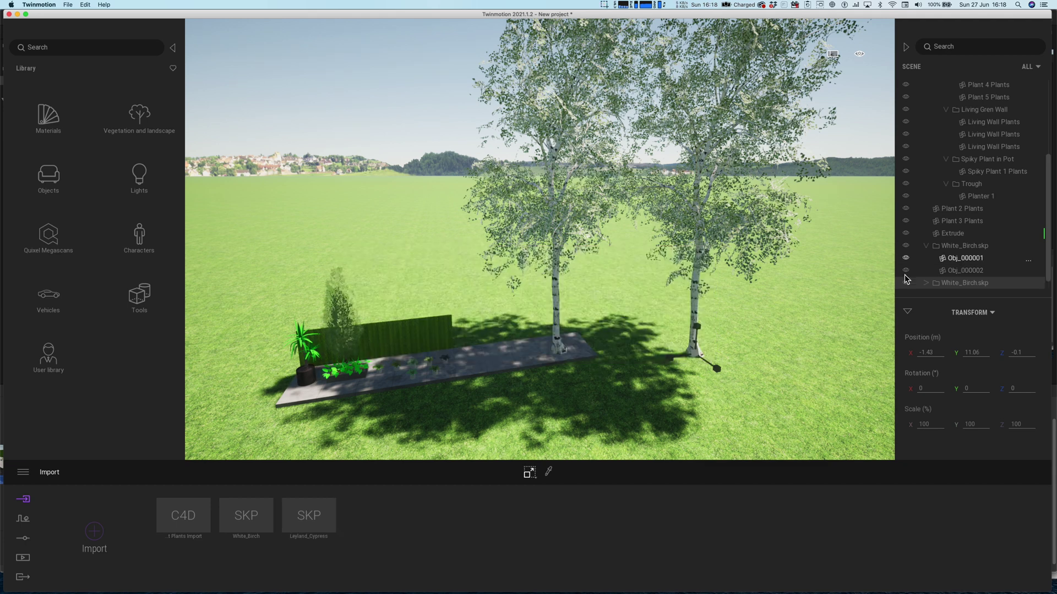
Step: Find the imported Leyland_Cypress.skp tree and scale its whole folder uniformly to about 93%
click(964, 283)
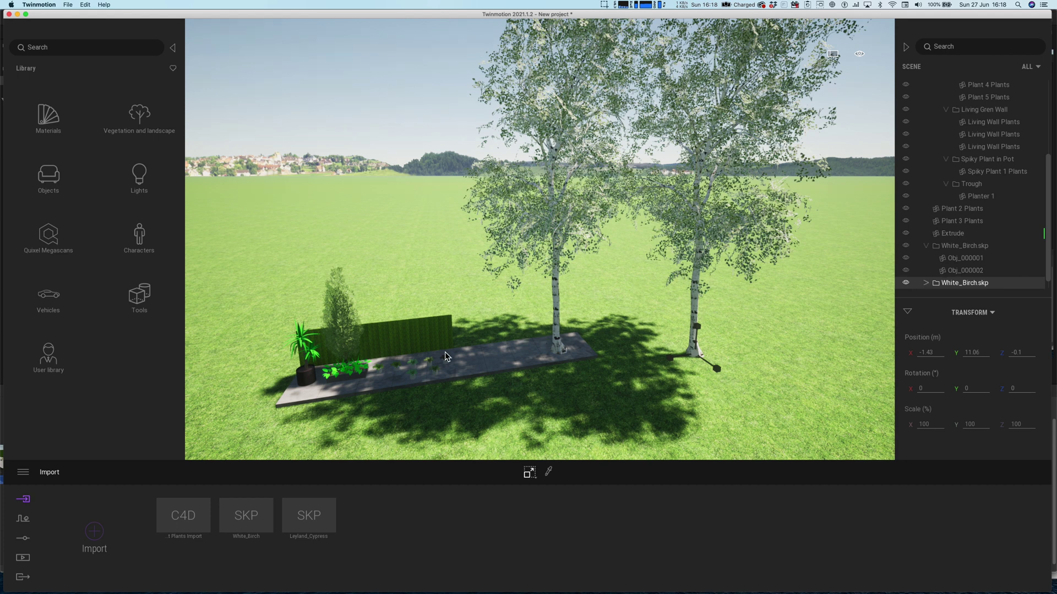
key(f)
scroll(1018, 263, down, 1)
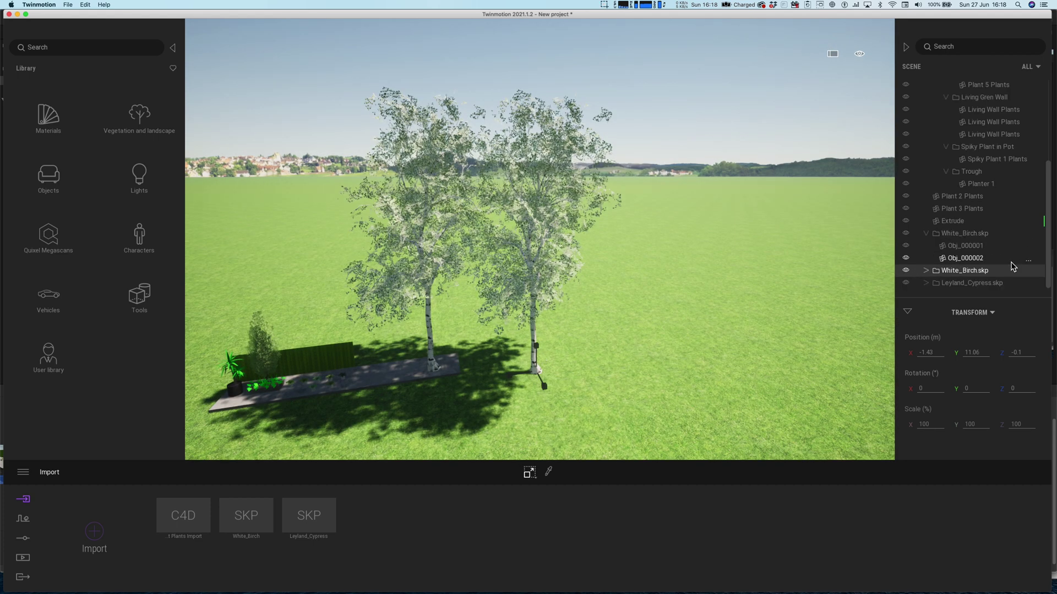
click(994, 282)
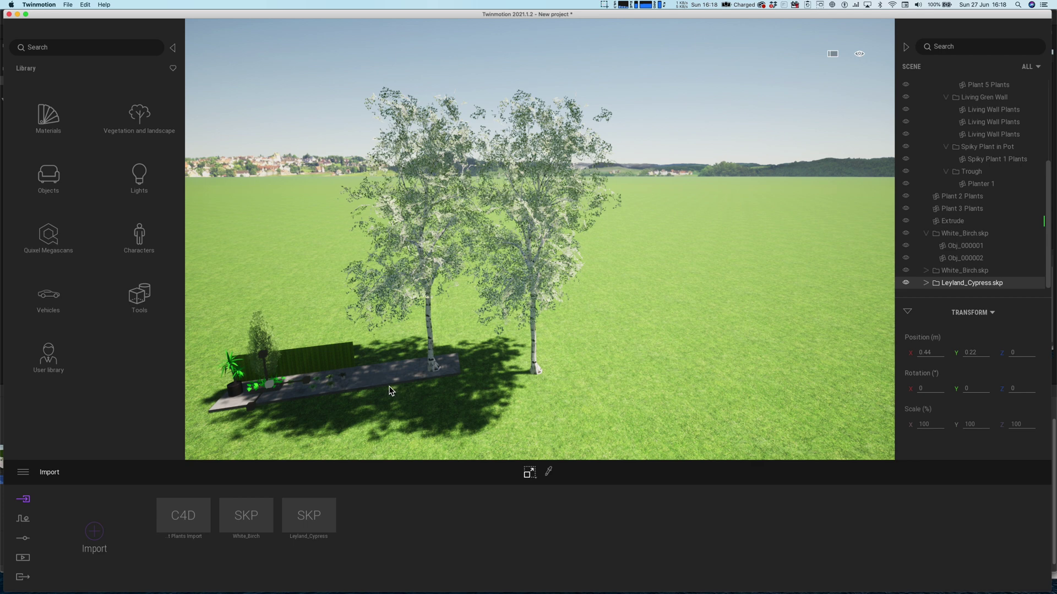
key(f)
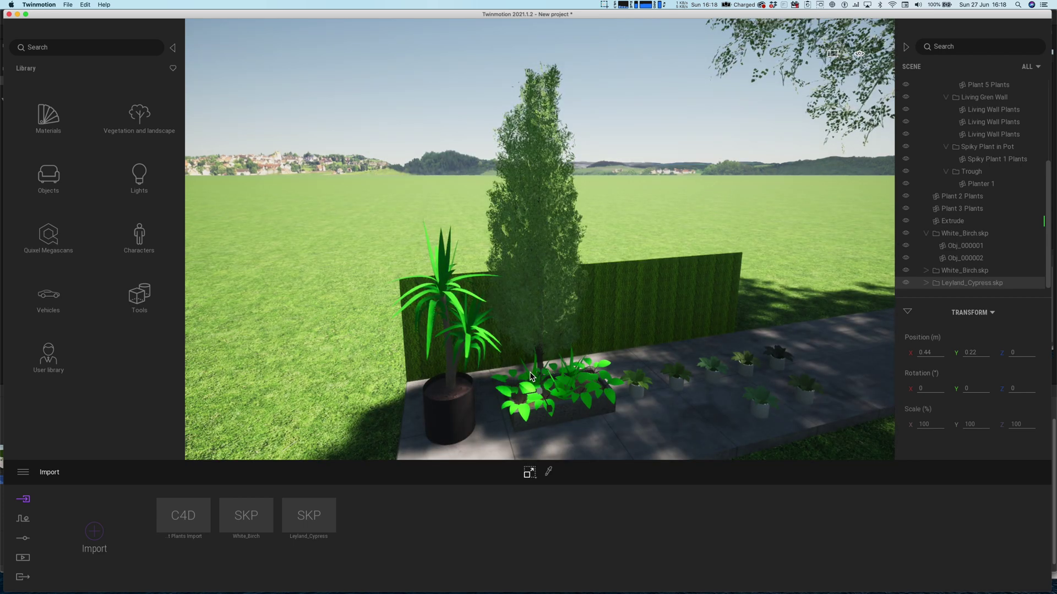
click(532, 472)
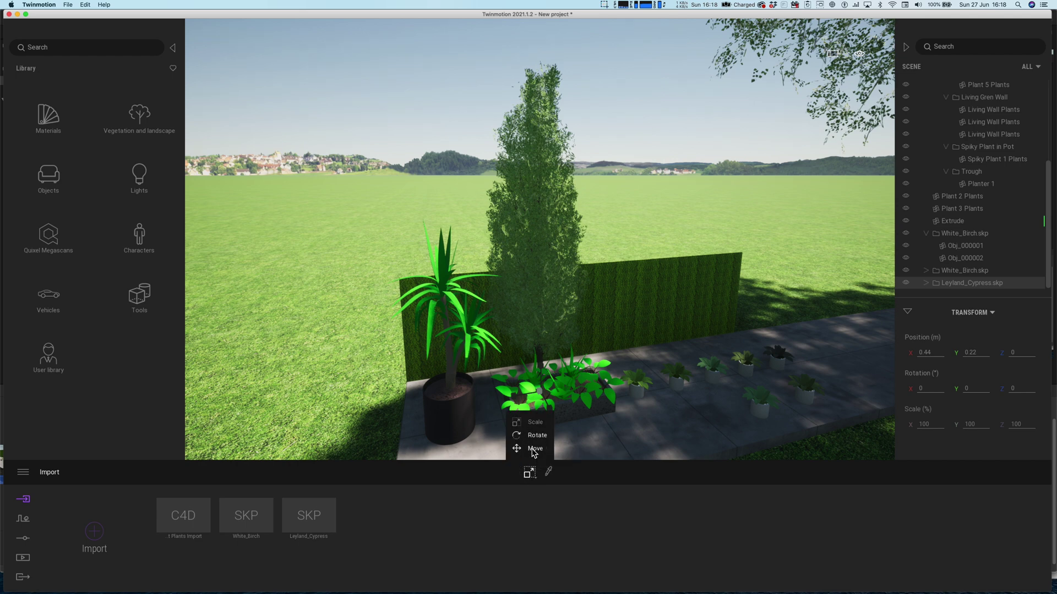
right_drag(530, 291, 530, 350)
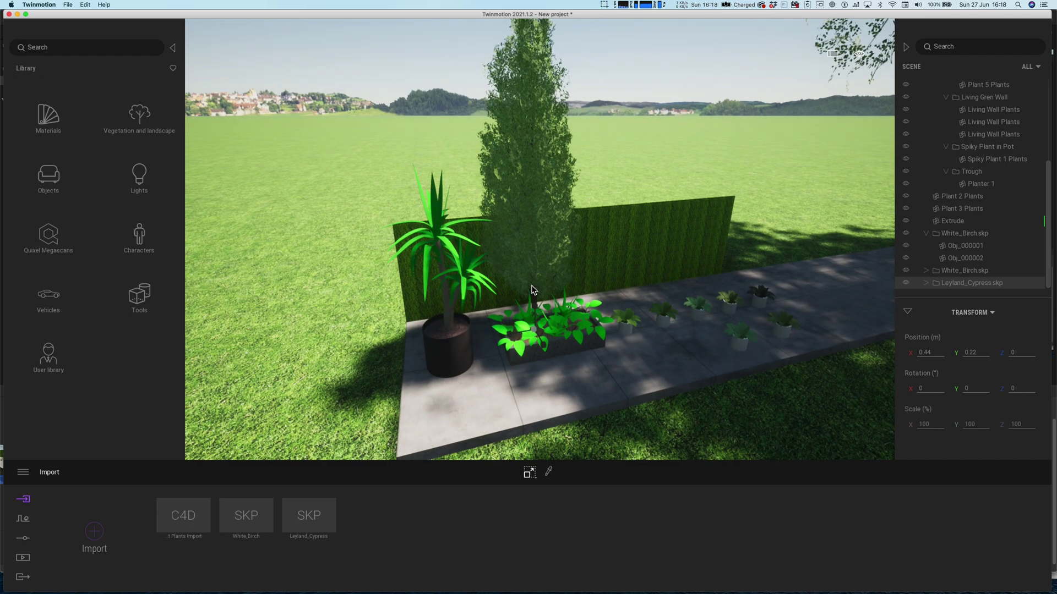
click(529, 267)
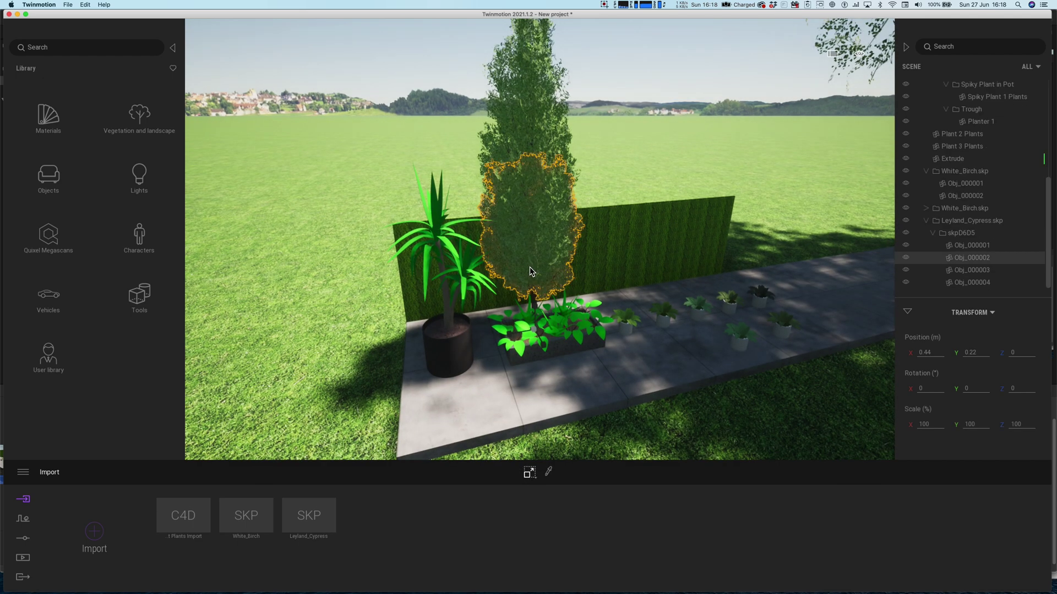
click(957, 231)
click(959, 221)
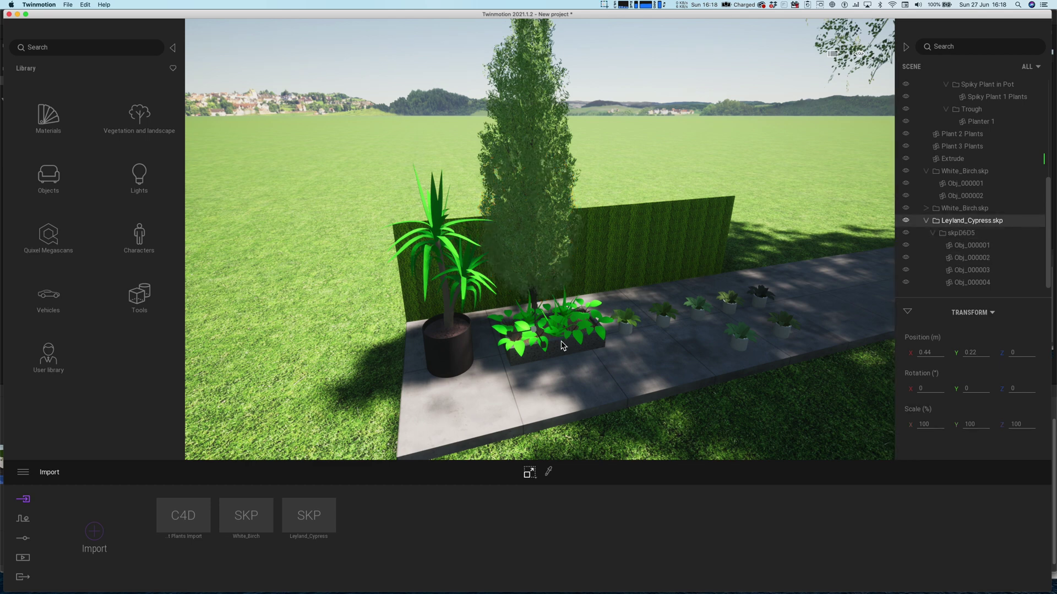
click(542, 344)
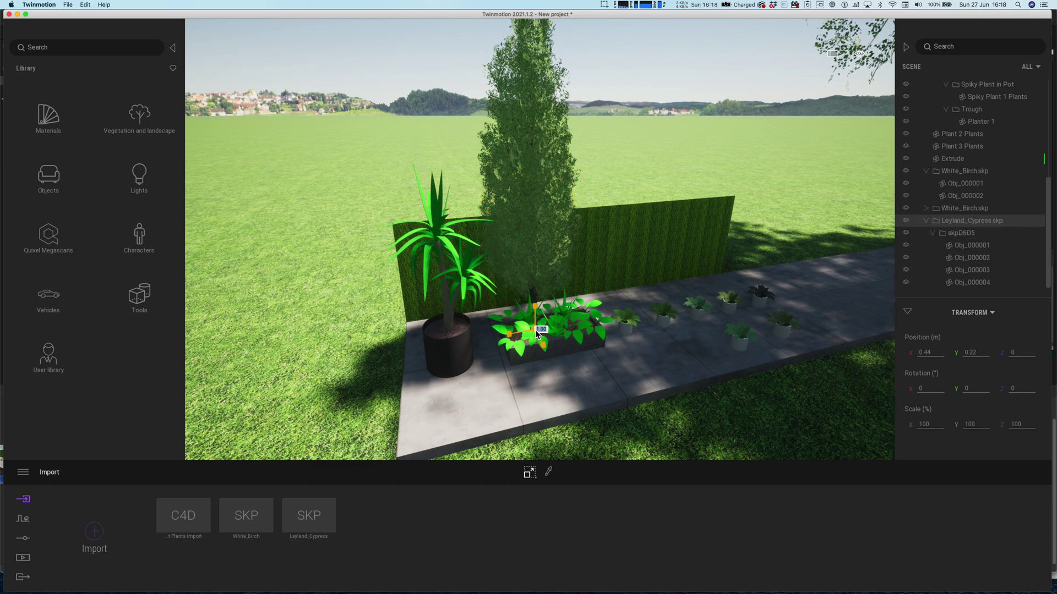
mouse_move(537, 332)
mouse_down()
mouse_move(457, 339)
mouse_move(472, 346)
mouse_move(518, 332)
mouse_up()
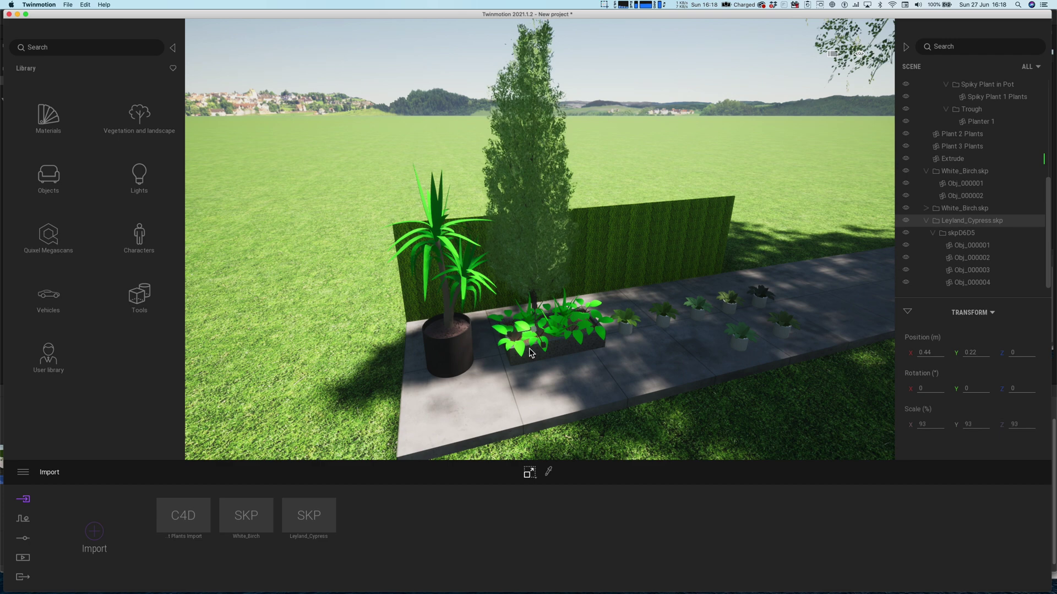
Step: Move the Leyland_Cypress.skp tree out of the planter onto the grass beside the slab, to about X 0.76 m and Y -1.74 m
click(529, 472)
click(537, 455)
drag(524, 358, 341, 355)
scroll(303, 311, up, 5)
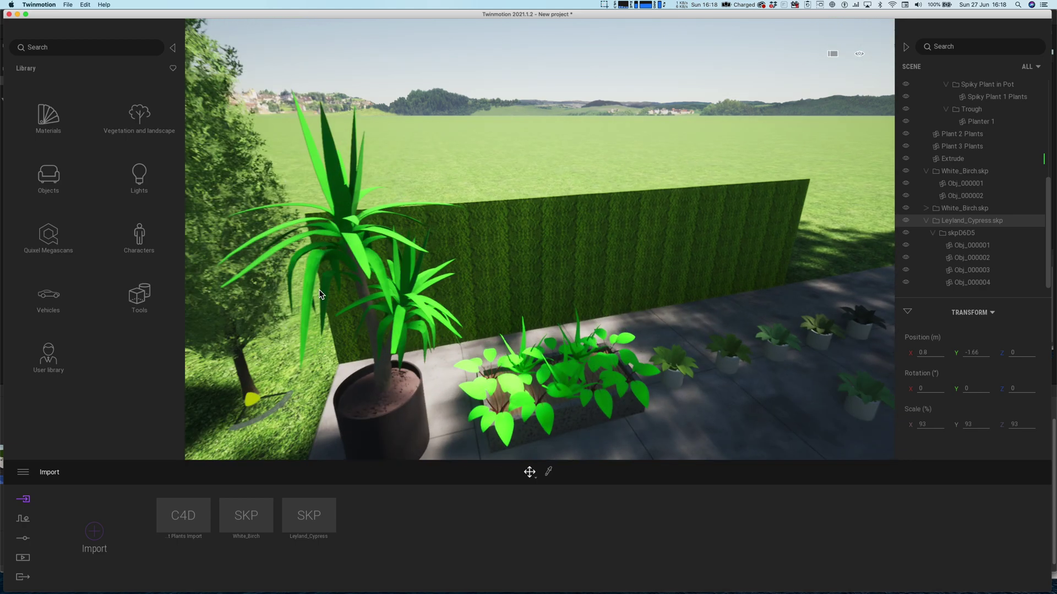
middle_drag(303, 279, 482, 273)
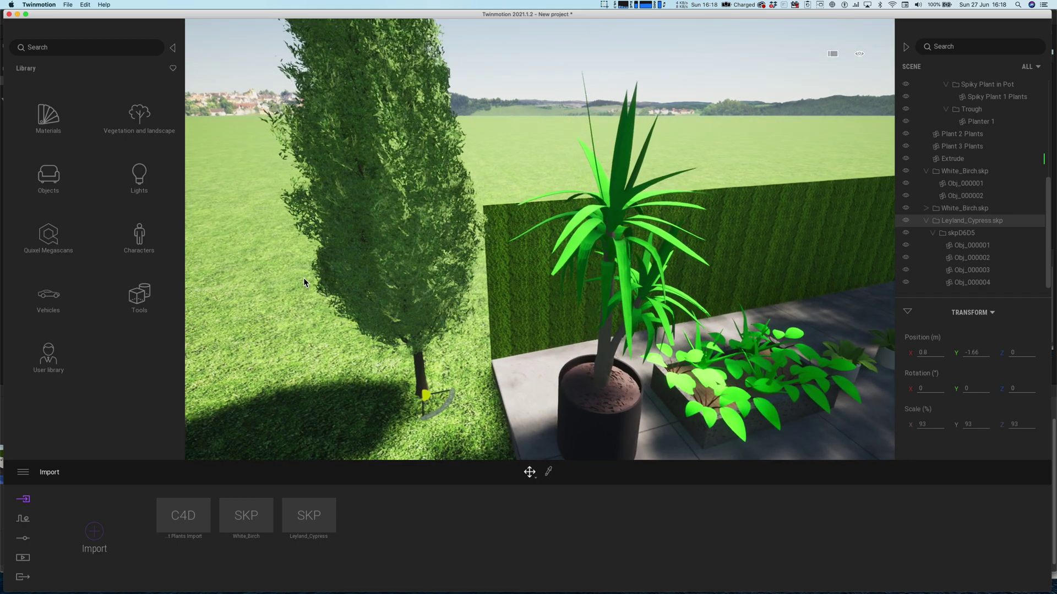
right_drag(397, 282, 408, 316)
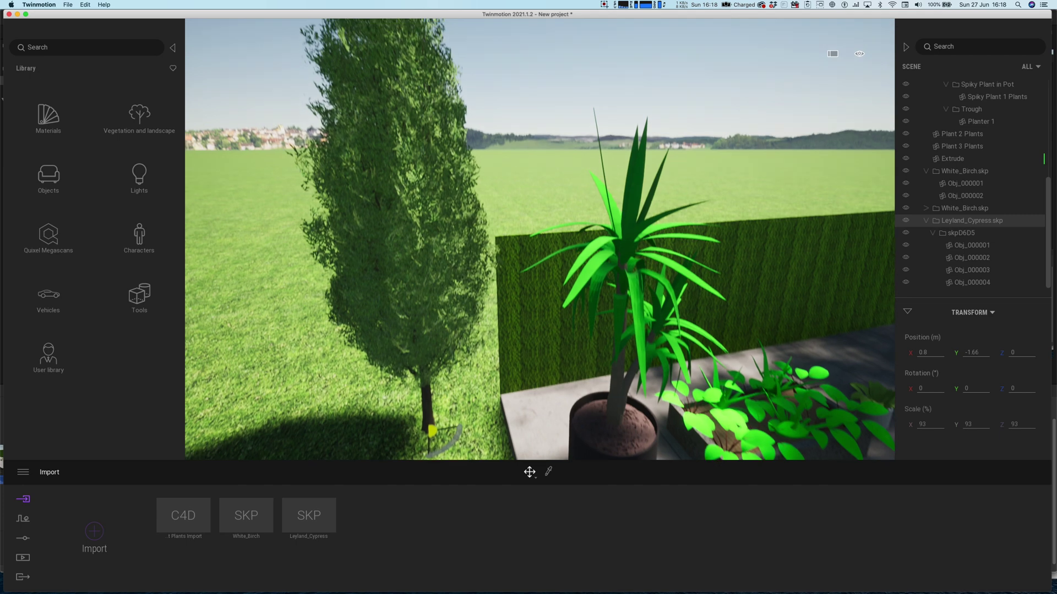
scroll(417, 325, down, 3)
right_drag(415, 309, 396, 369)
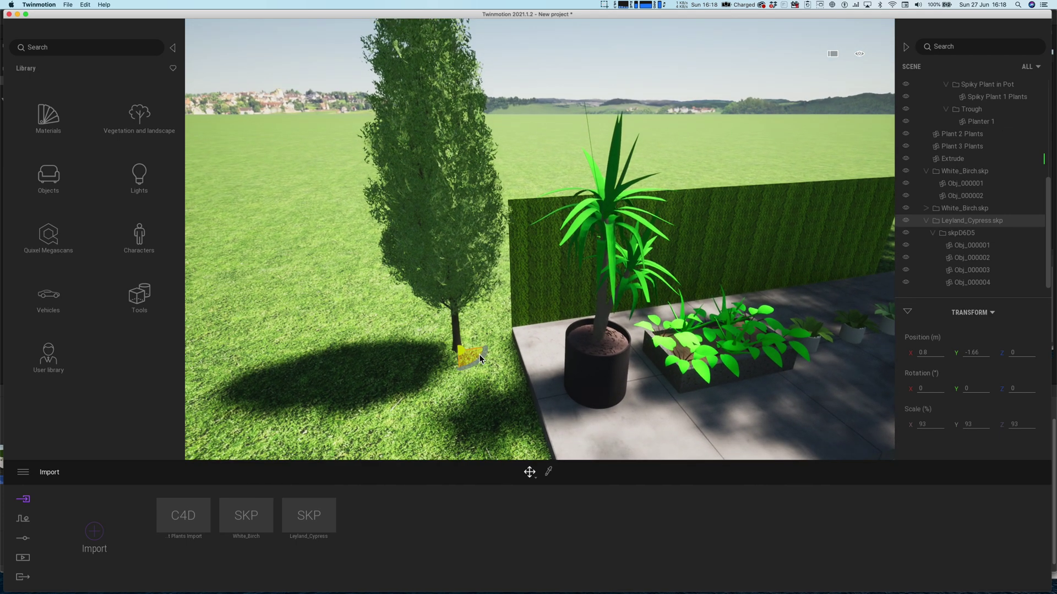
scroll(479, 355, down, 2)
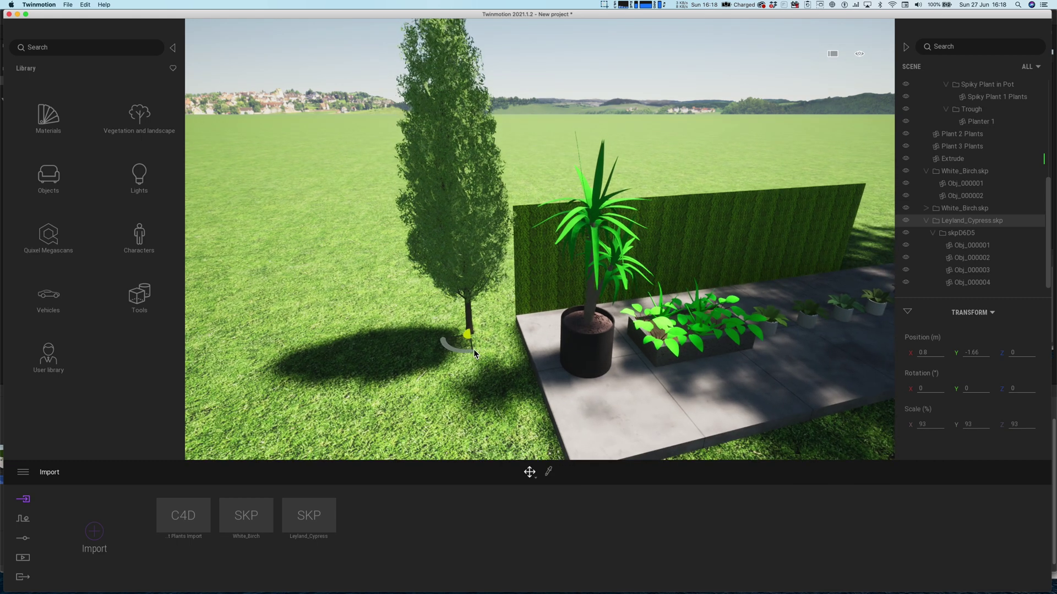
drag(464, 344, 455, 349)
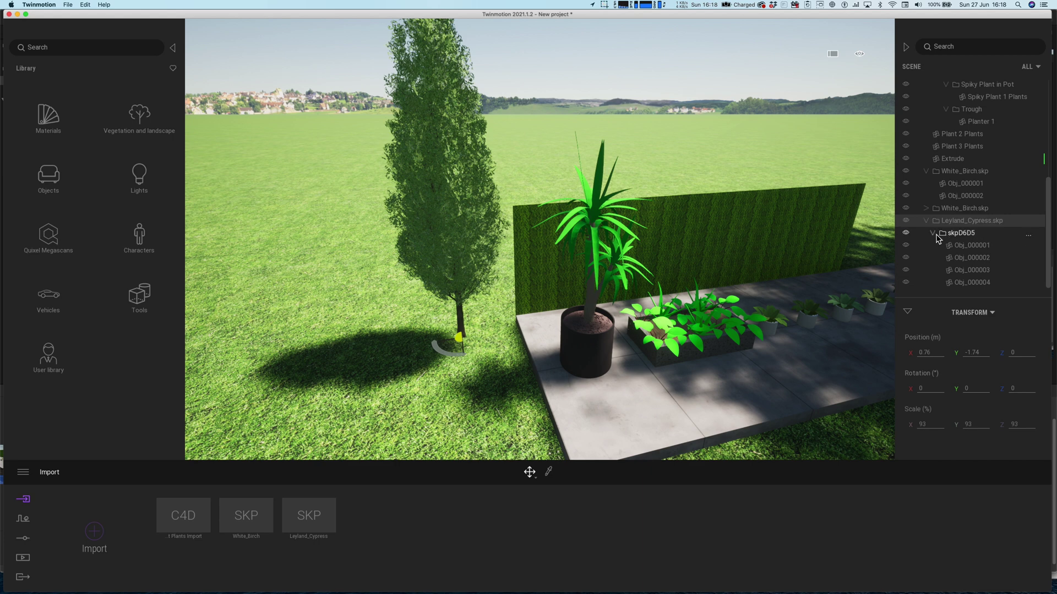
Step: Move Obj_000001 through Obj_000004 directly into the Leyland_Cypress.skp folder and delete the emptied skpD6D5 subfolder
click(957, 249)
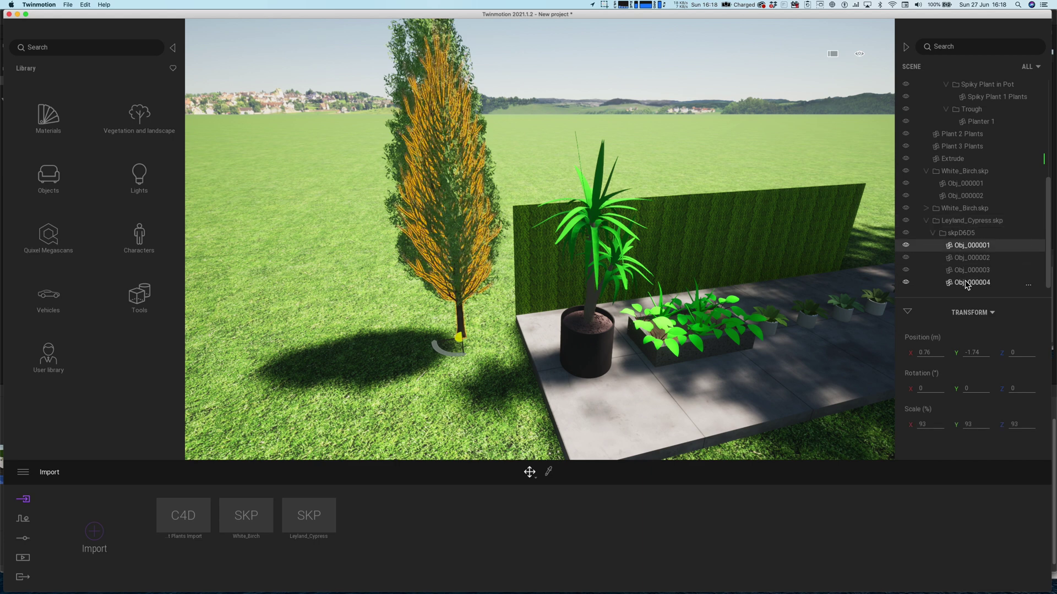
shift+click(963, 283)
drag(967, 253, 961, 222)
click(951, 284)
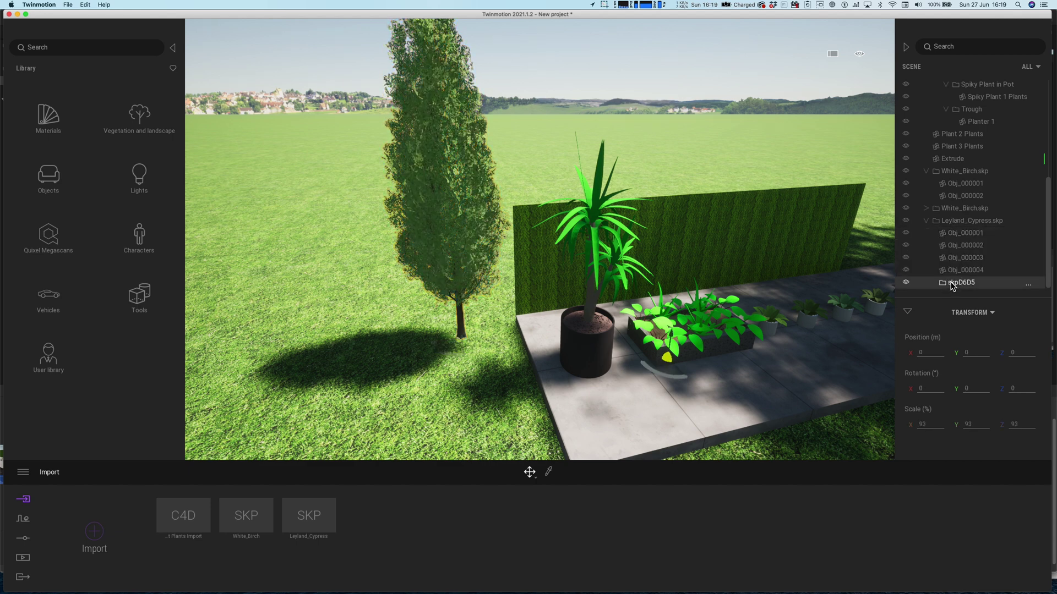
key(Delete)
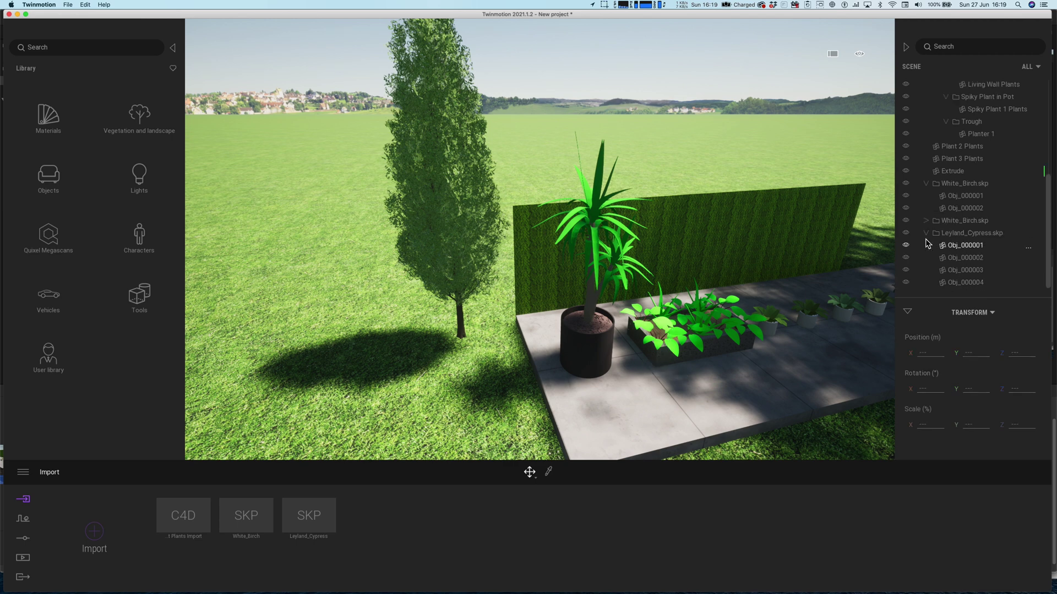
click(906, 233)
click(906, 233)
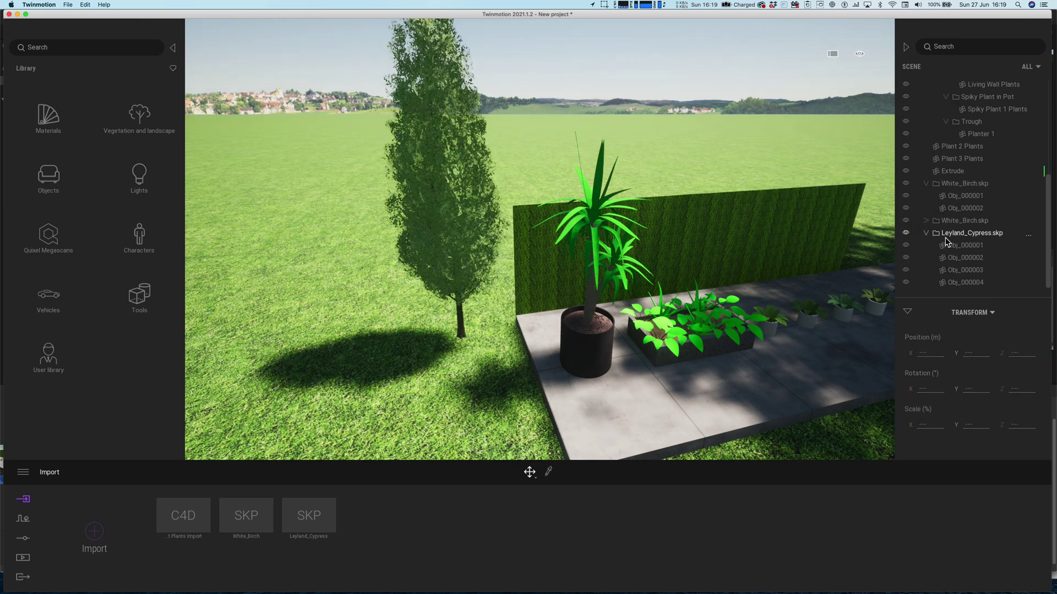
Step: Show the user library's Potted Plants category and rename the Leyland_Cypress.skp folder in the scene as Leyland_Cypress
click(46, 358)
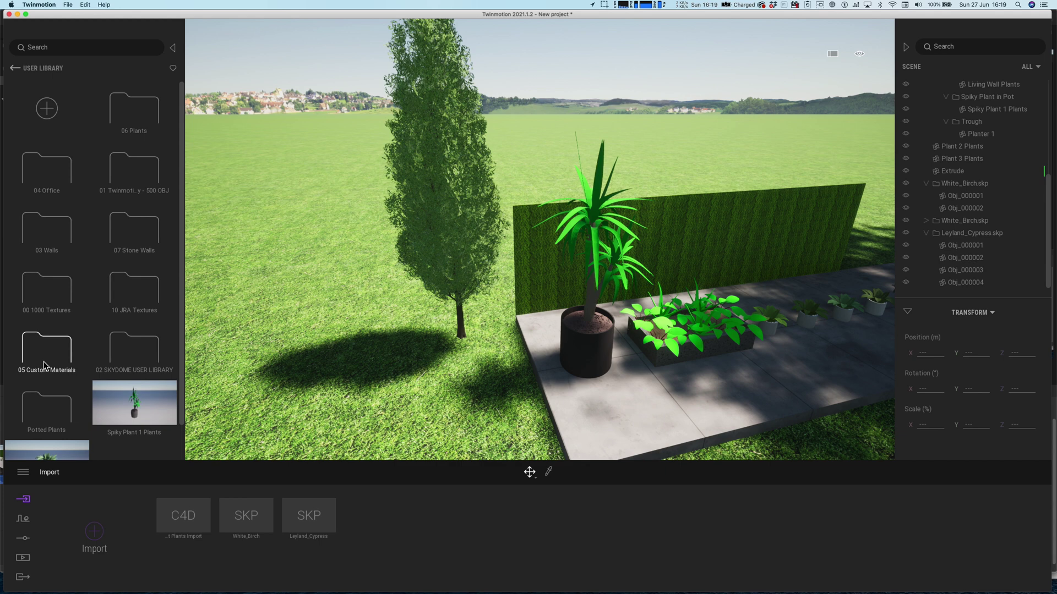
scroll(51, 397, down, 2)
click(50, 380)
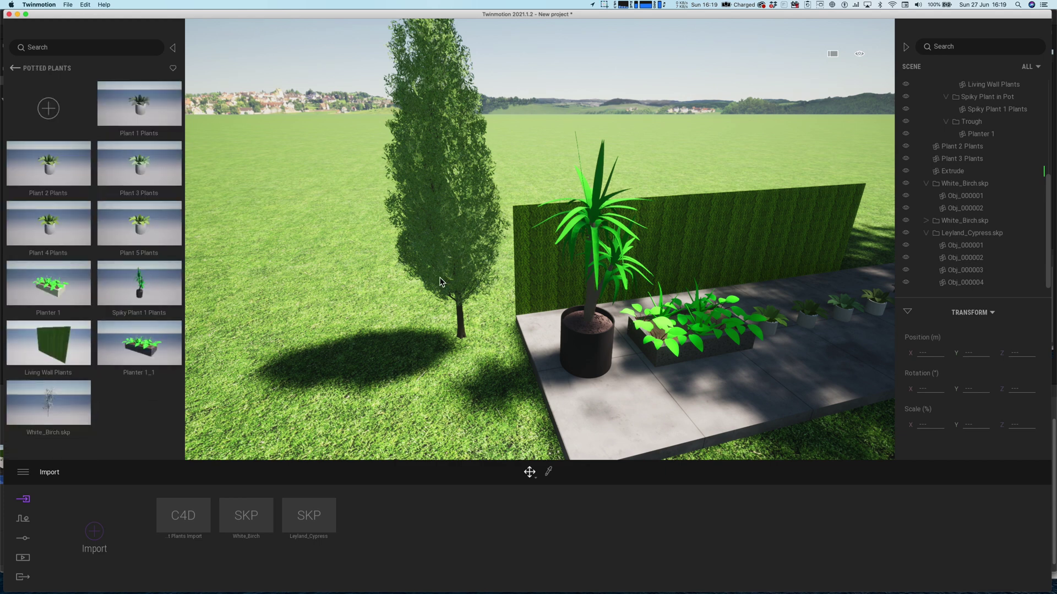
click(954, 235)
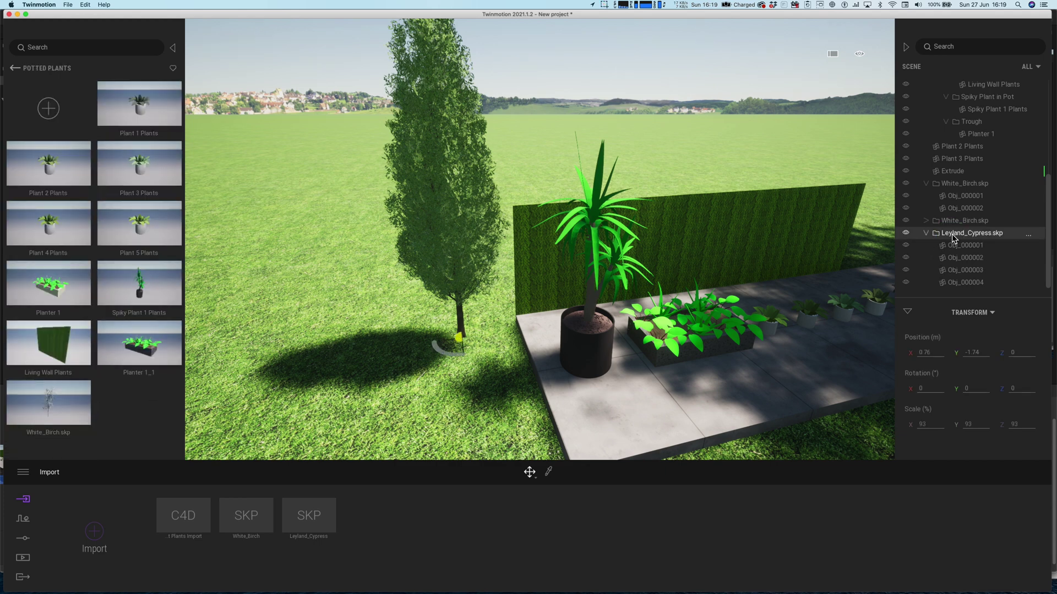
right_click(920, 237)
click(934, 321)
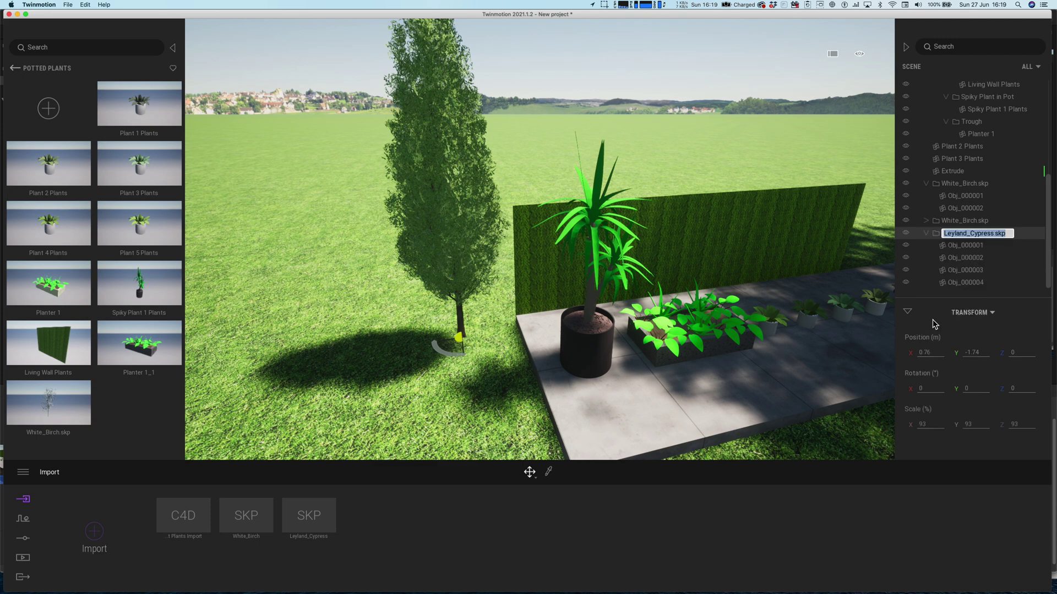
click(996, 234)
drag(995, 233, 1011, 234)
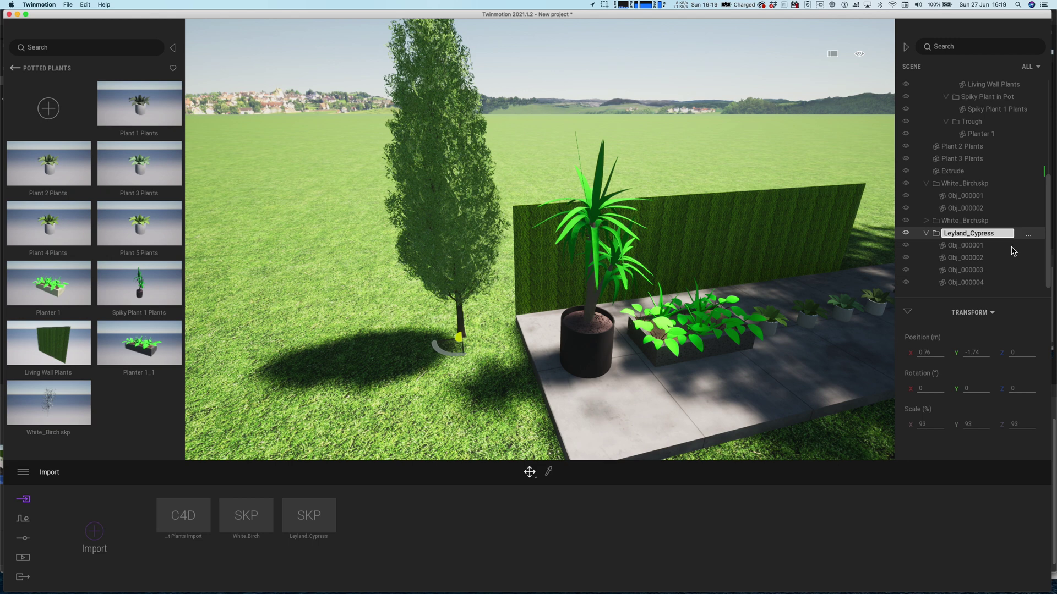
key(Return)
Step: Add the Leyland_Cypress folder to the Potted Plants category of the user library and cut the new asset for relocation
right_click(971, 233)
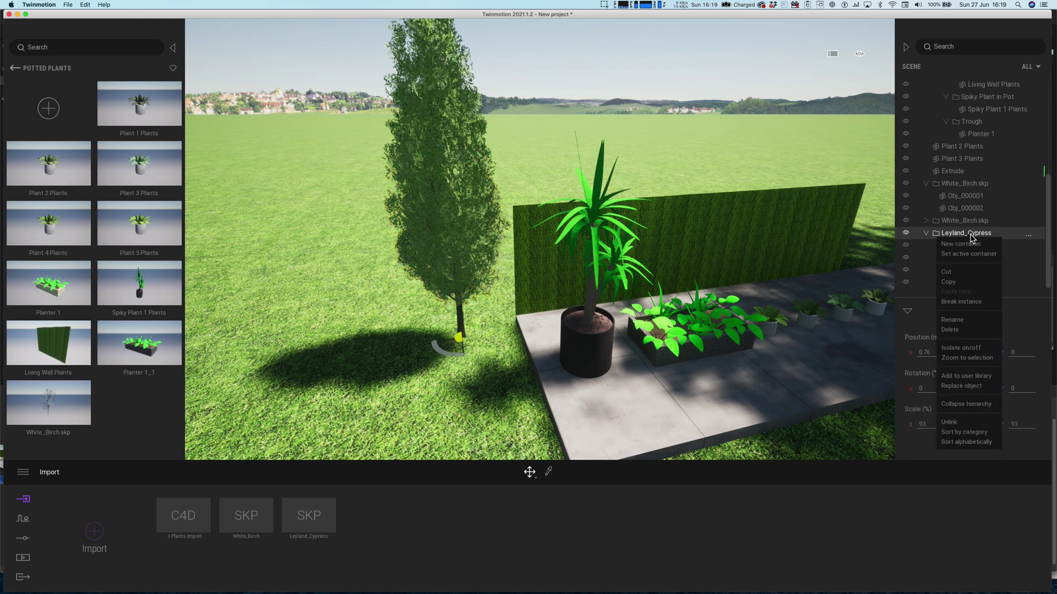
click(958, 376)
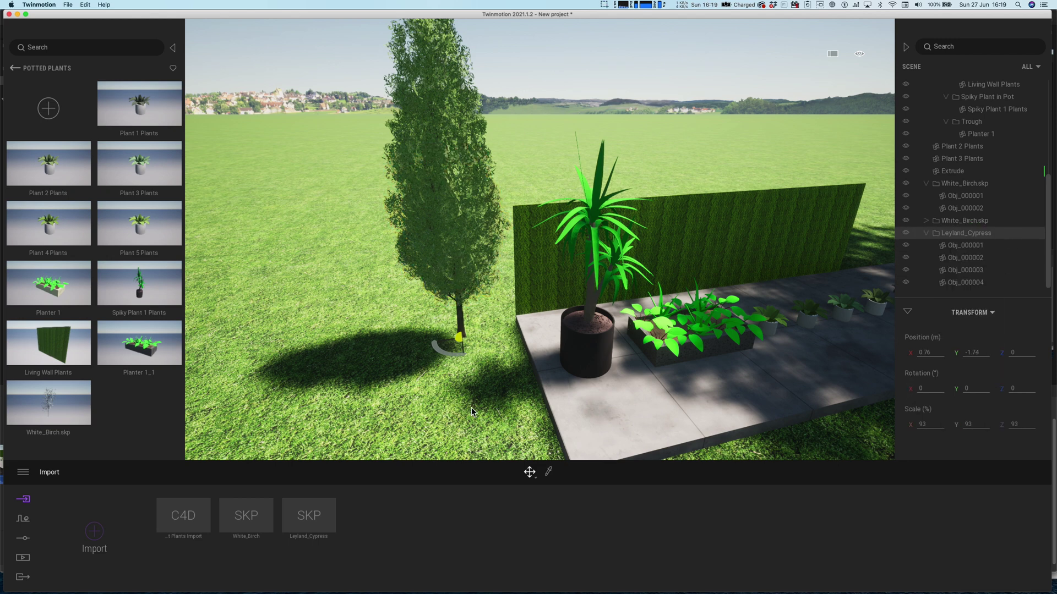
click(123, 430)
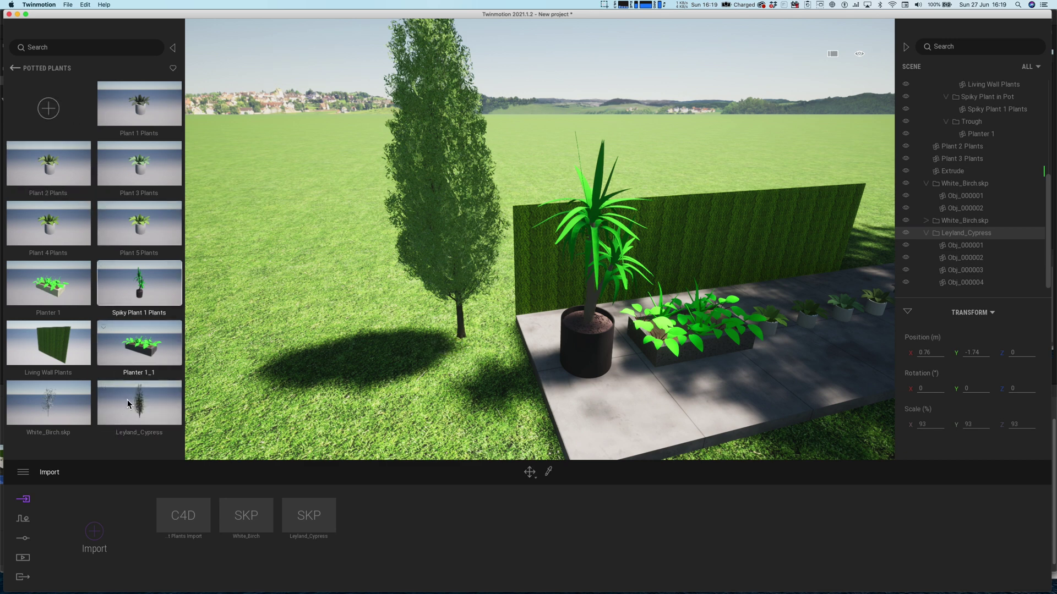
click(134, 407)
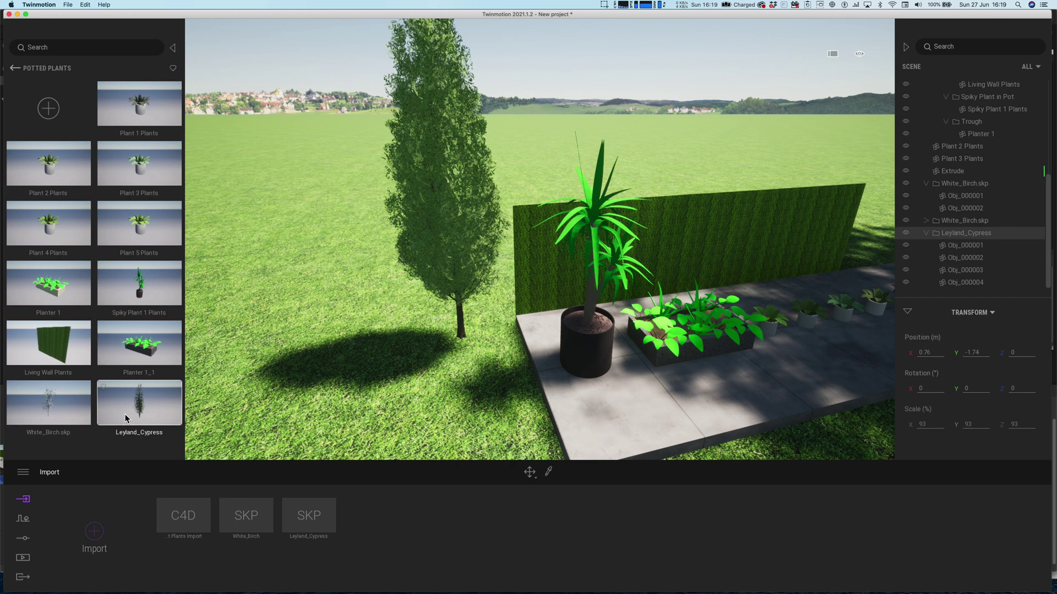
Step: Create a new category in the user library and name it Tree Library
click(15, 68)
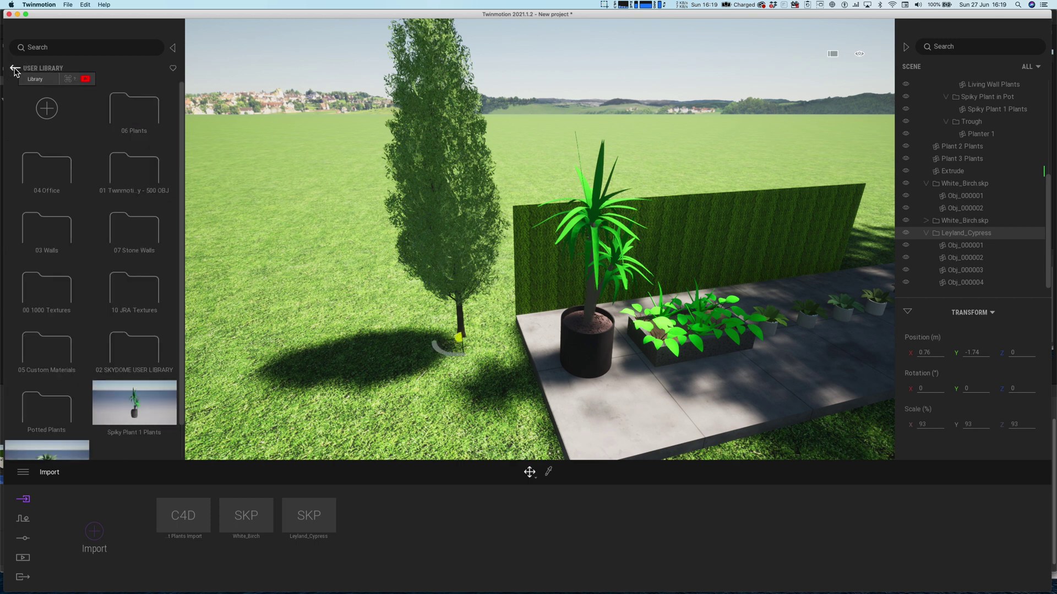
click(47, 109)
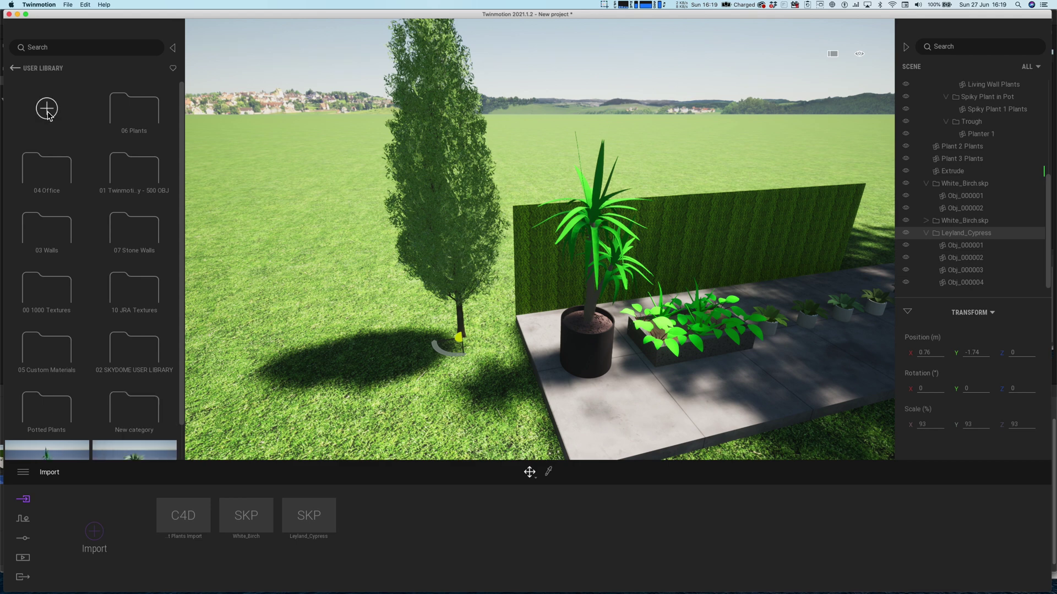
scroll(144, 397, down, 1)
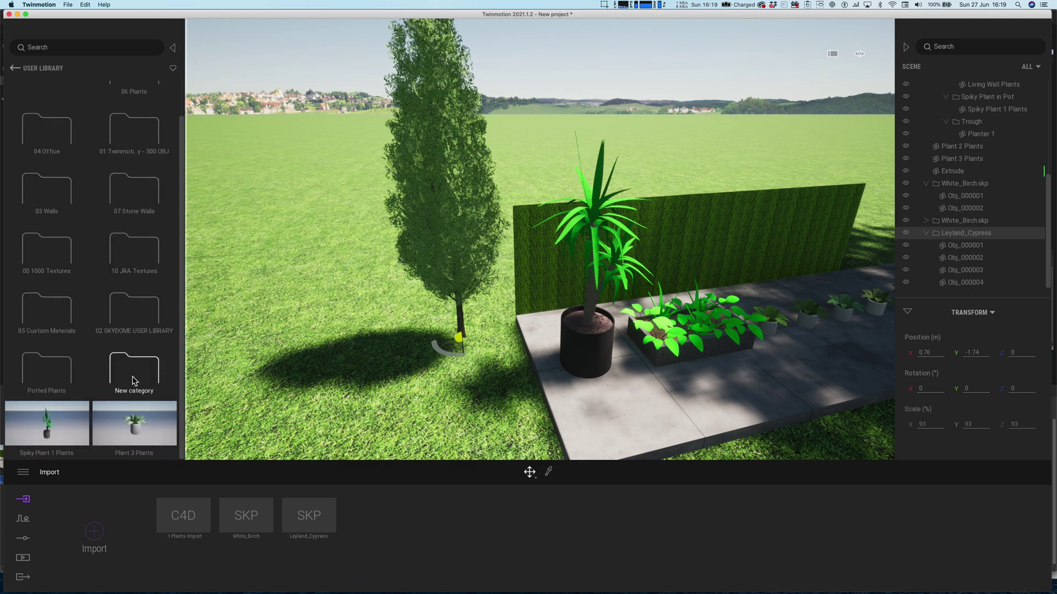
right_click(133, 377)
click(136, 416)
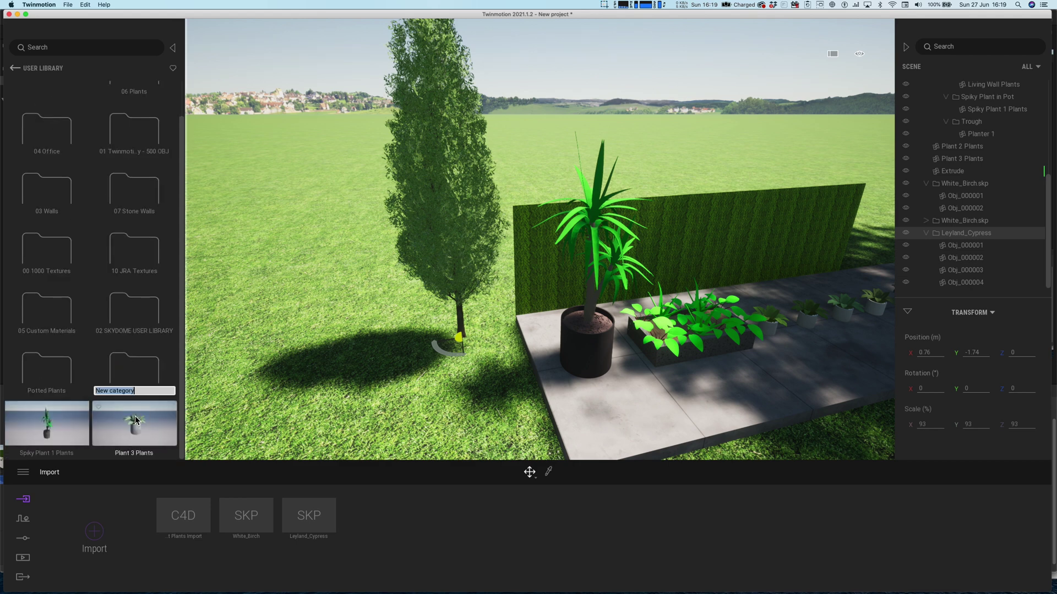
text(Tr)
text(ee Library)
key(Return)
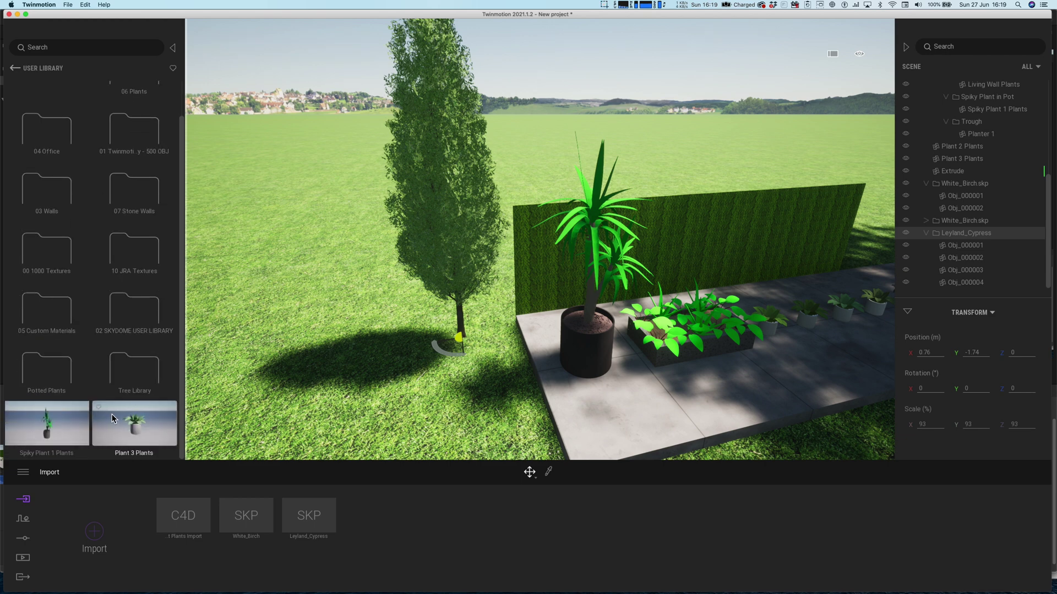
Step: Paste the cut Leyland_Cypress asset into the Tree Library category
click(136, 370)
right_click(85, 162)
click(87, 175)
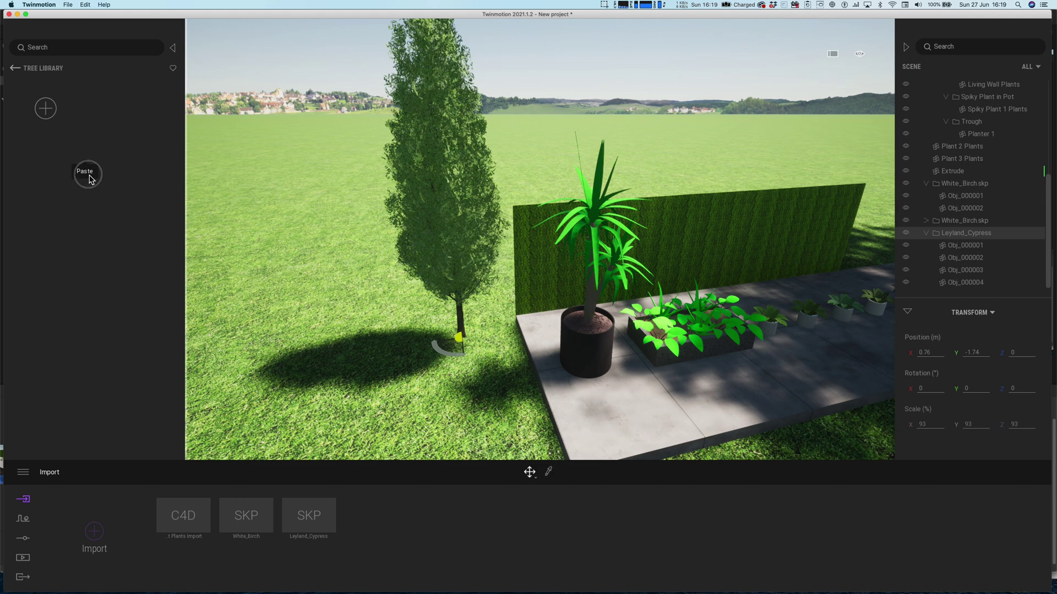
Step: Move the White_Birch.skp asset from the Potted Plants category into Tree Library by cutting and pasting it
click(15, 68)
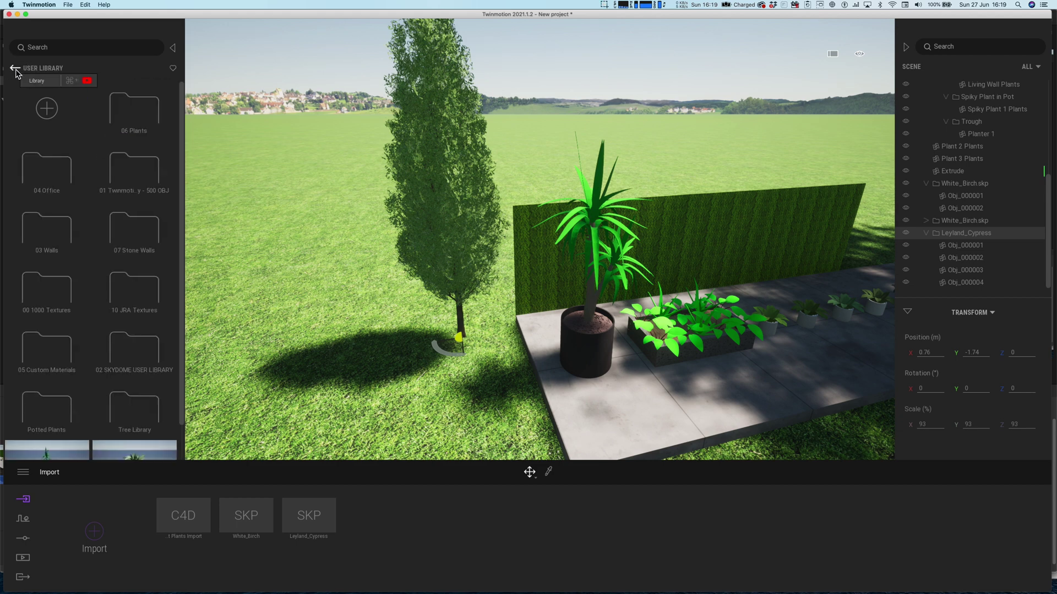
scroll(135, 426, down, 2)
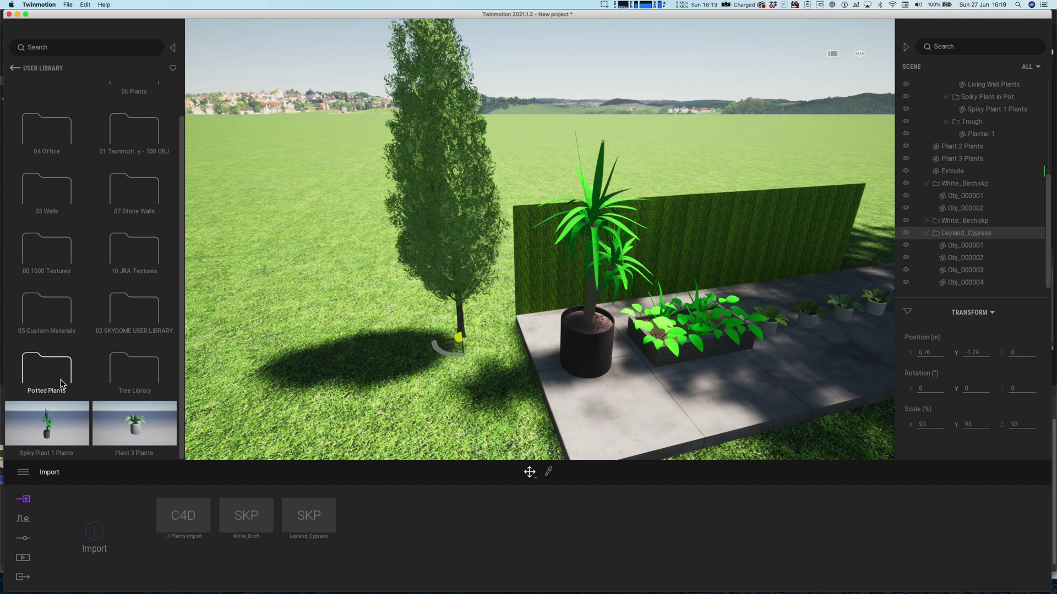
click(60, 384)
right_click(50, 405)
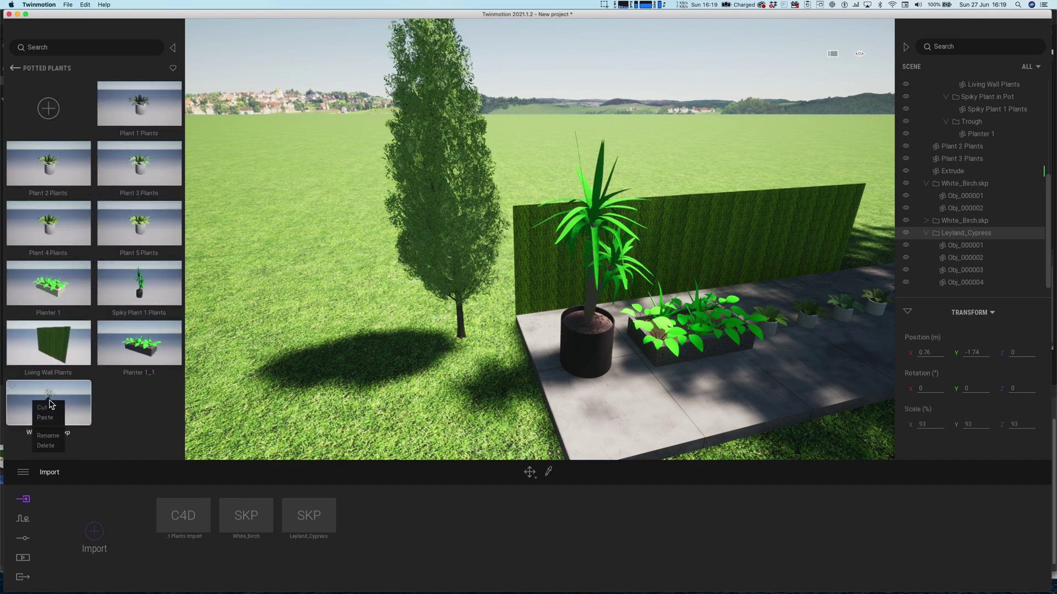
click(49, 407)
click(15, 68)
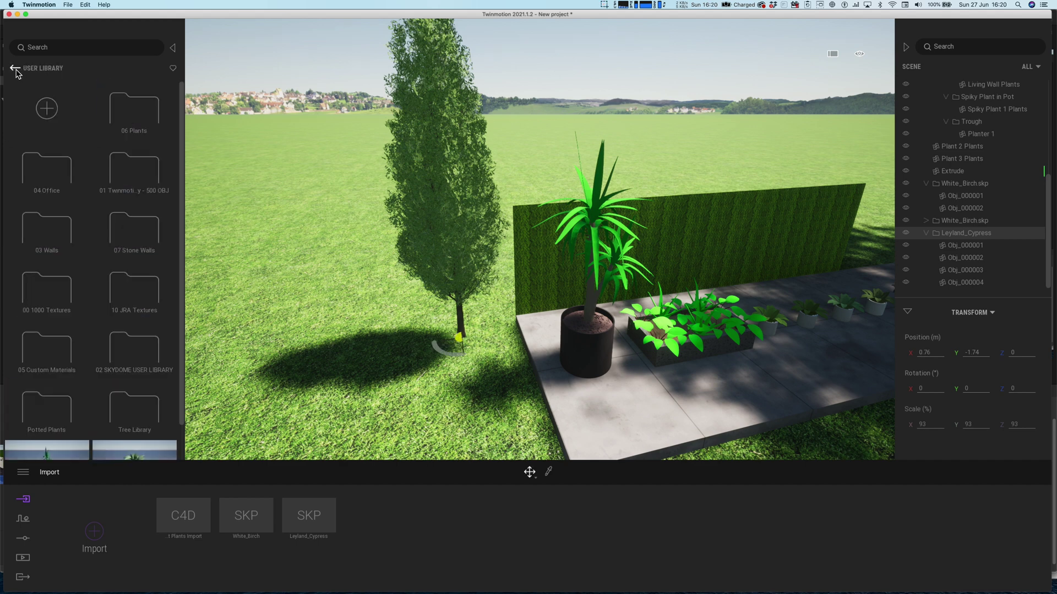
scroll(126, 404, down, 2)
click(133, 369)
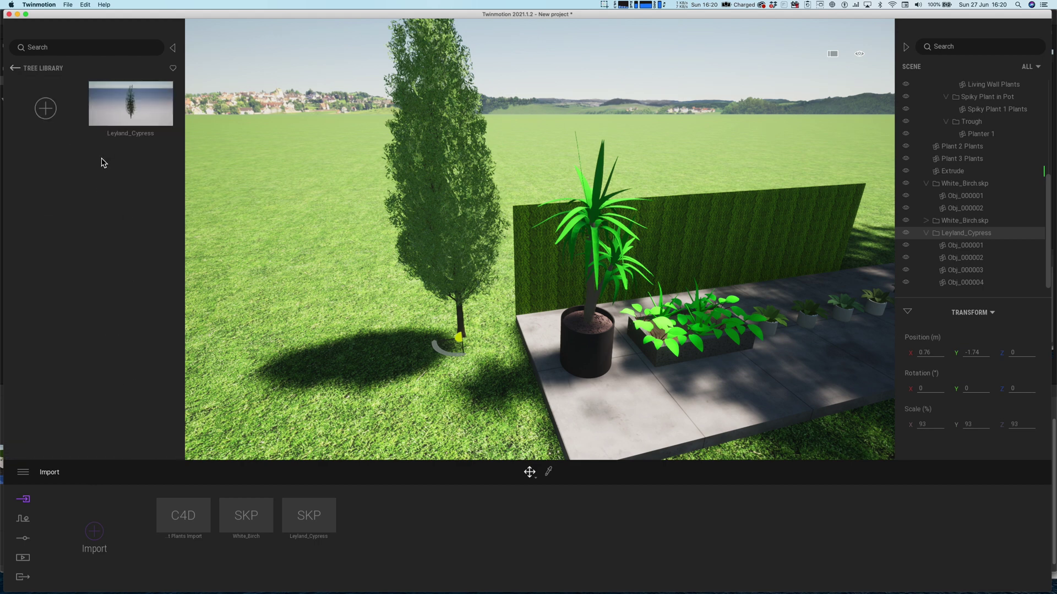
right_click(92, 181)
click(94, 185)
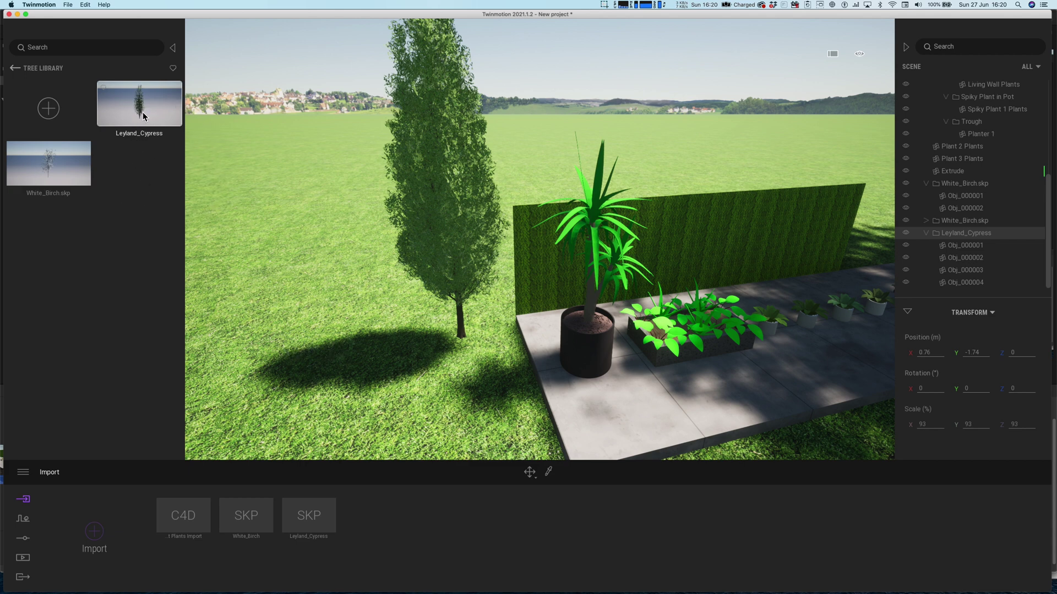
Step: Place another Leyland_Cypress at about X 1.11 m, Y -2.74 m and a White_Birch.skp at about X 0.56 m, Y -3.71 m on the grass
drag(144, 116, 328, 345)
drag(328, 345, 359, 341)
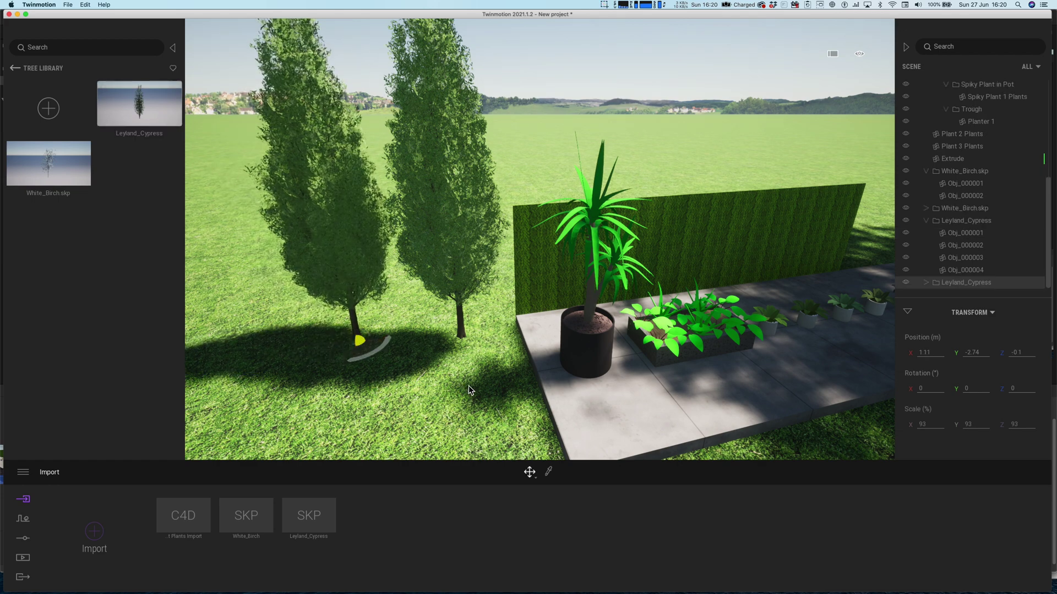
right_drag(468, 388, 469, 387)
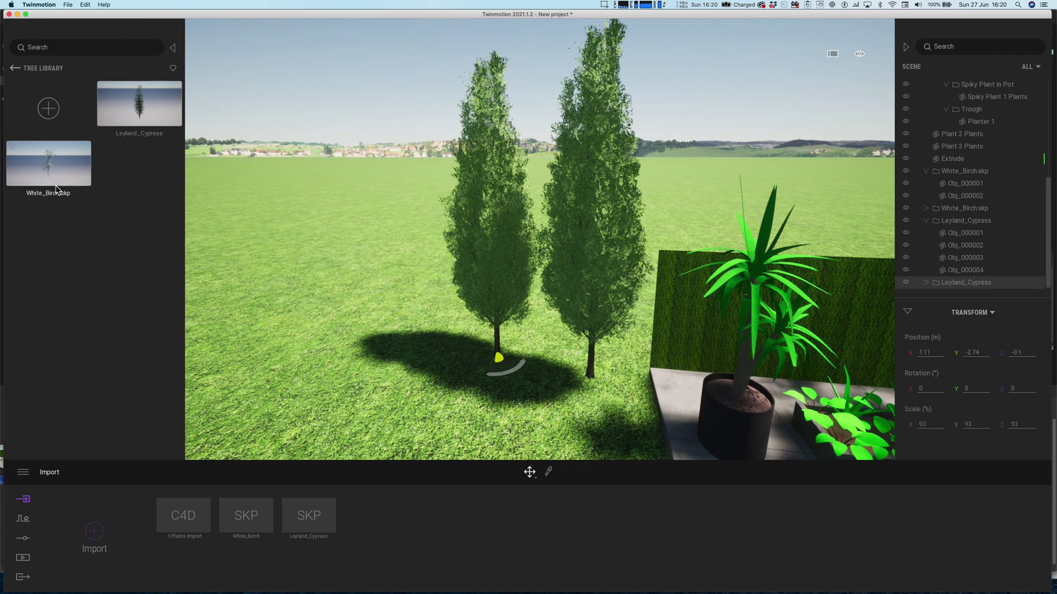
drag(48, 163, 387, 385)
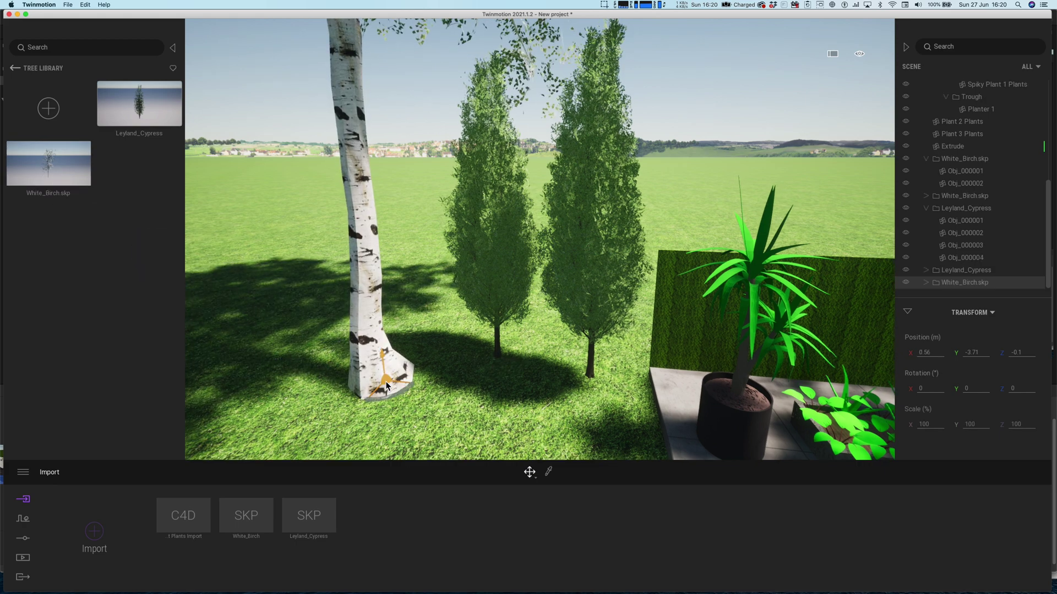
Step: Scale both Obj_000001 and Obj_000002 of the newly placed White_Birch.skp to 25% in X, Y and Z
scroll(425, 342, down, 5)
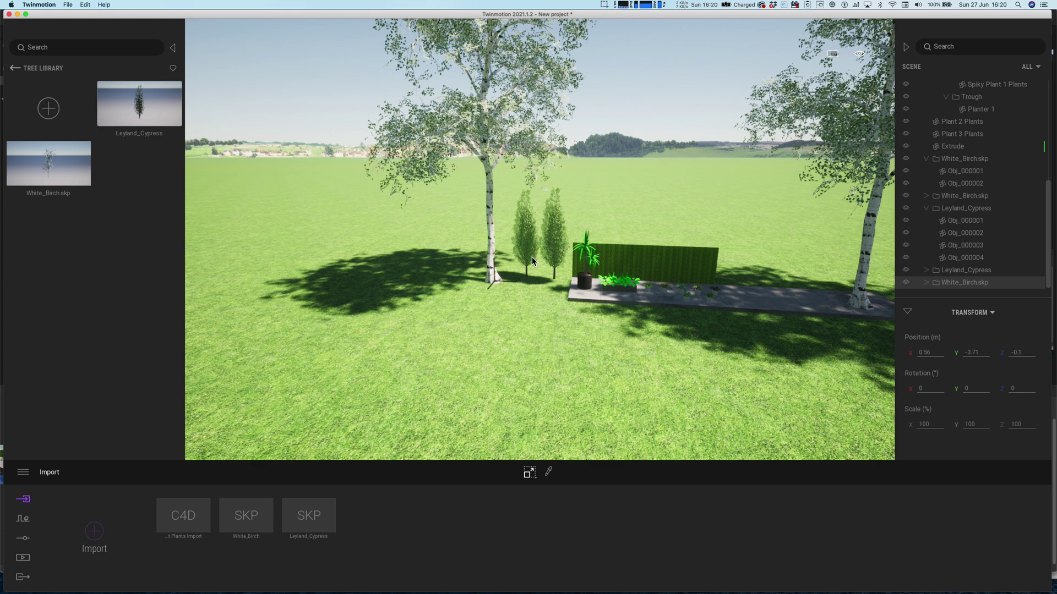
click(927, 284)
click(965, 271)
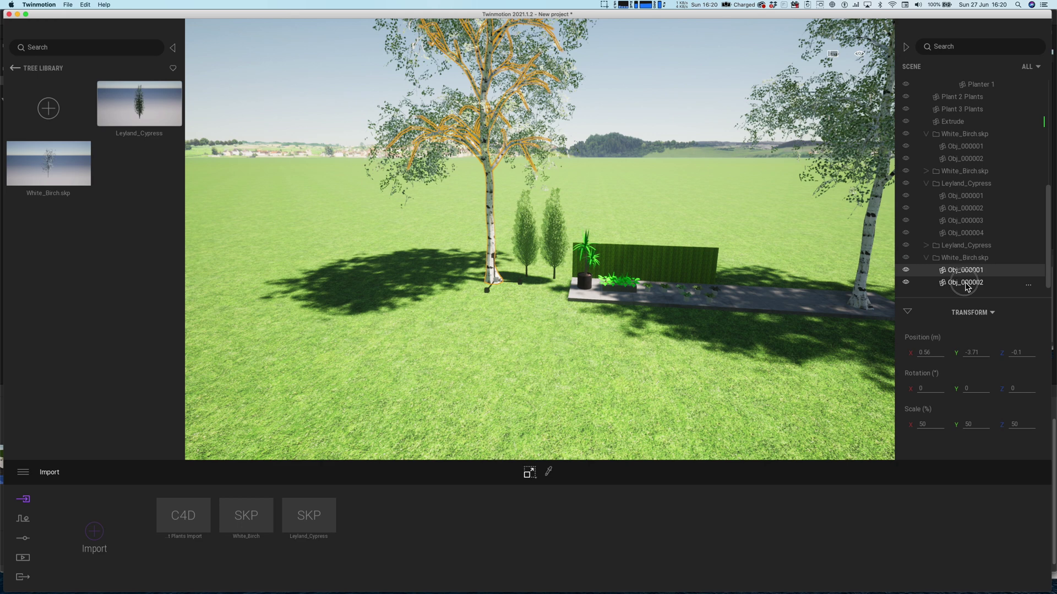
shift+click(966, 283)
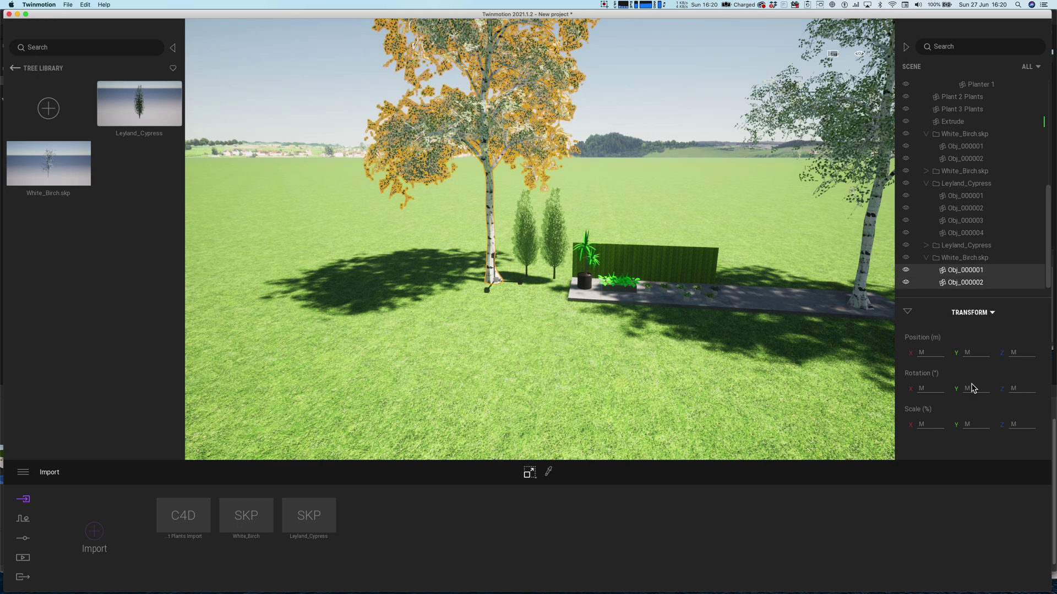
click(922, 424)
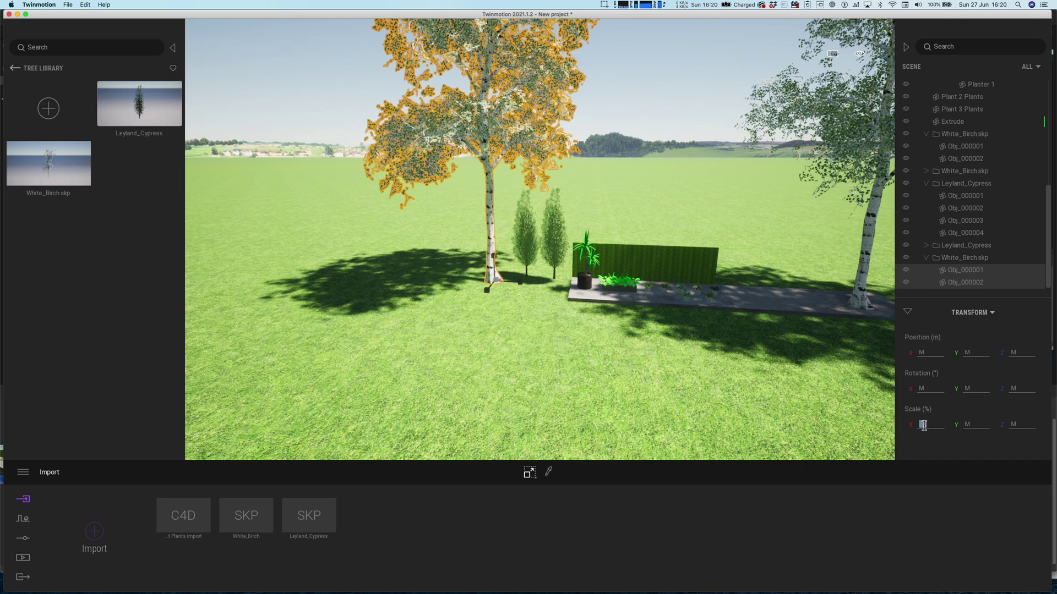
text(25)
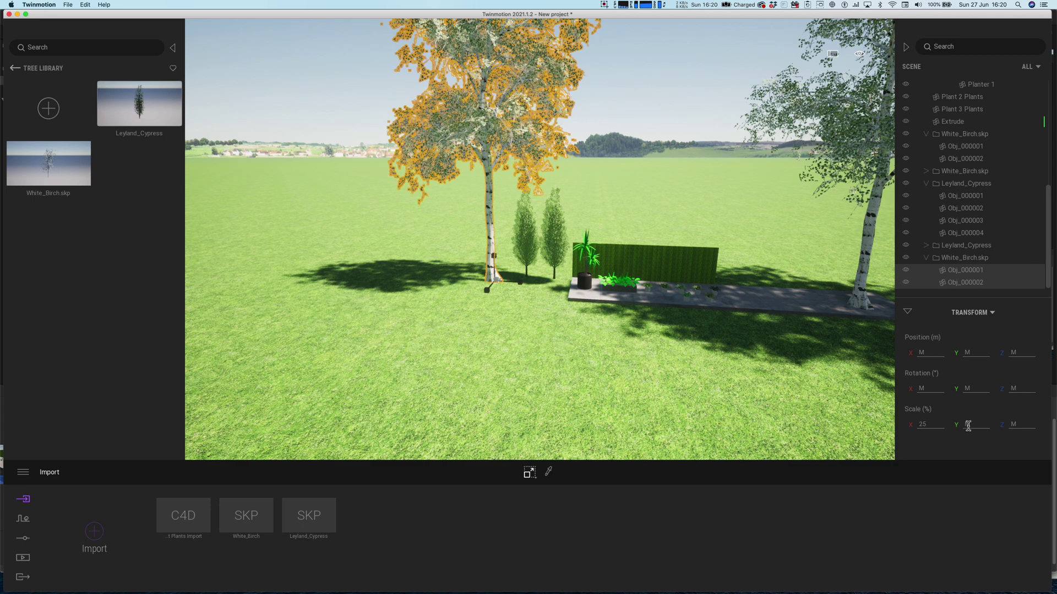
click(967, 425)
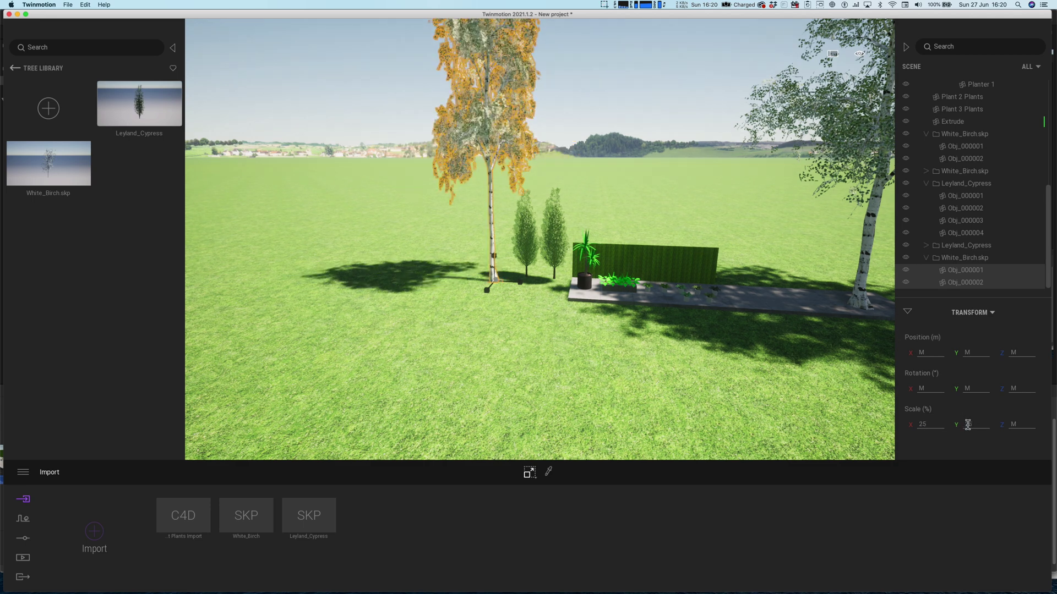
click(1015, 426)
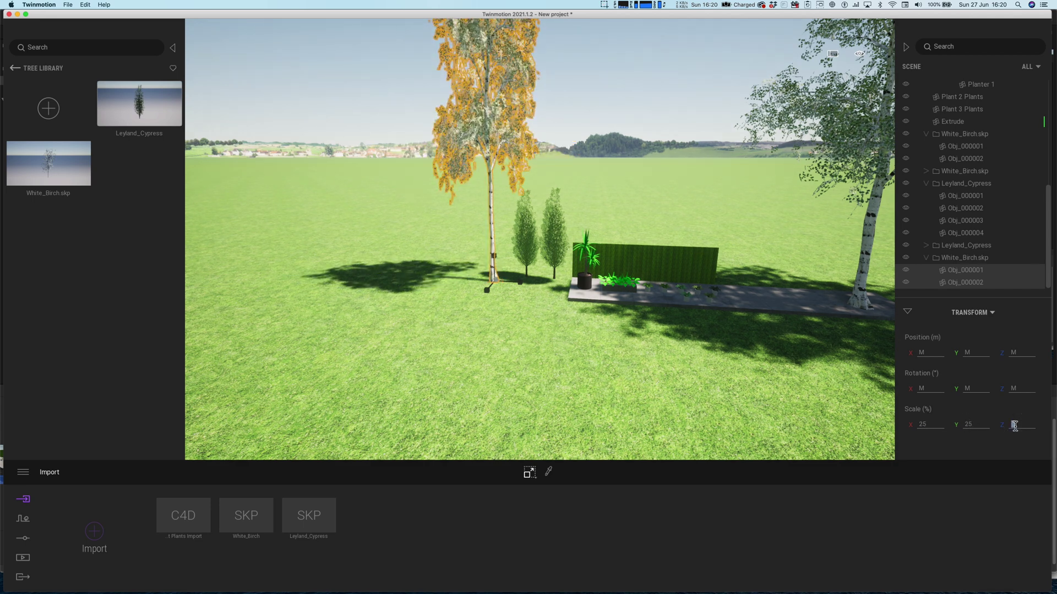
key(Return)
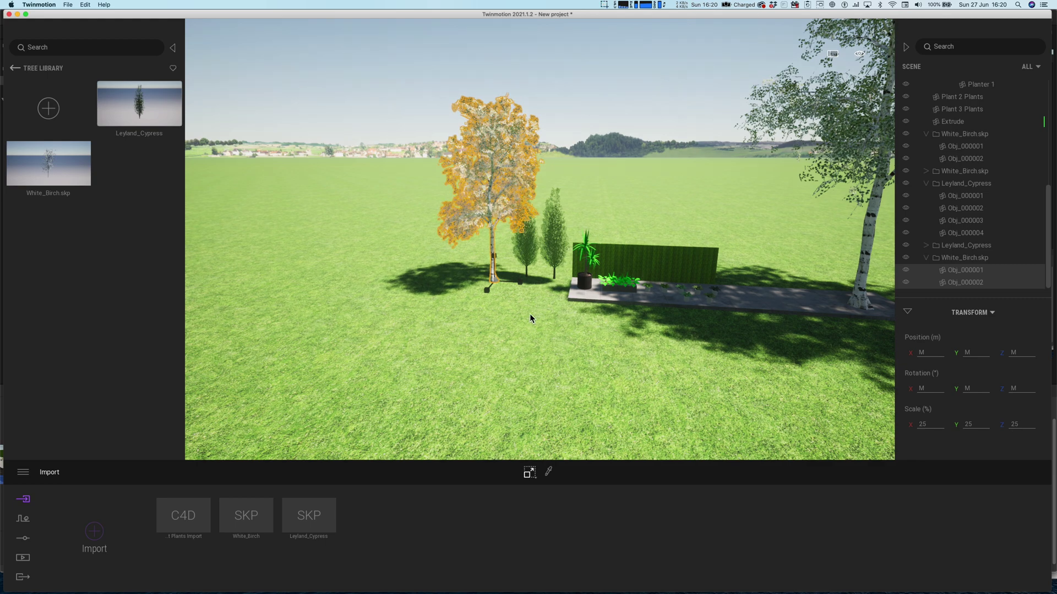
click(556, 331)
Step: Examine the rescaled birch beside the cypresses, potted plants and living wall from several viewpoints around the paved base
right_drag(556, 332, 482, 341)
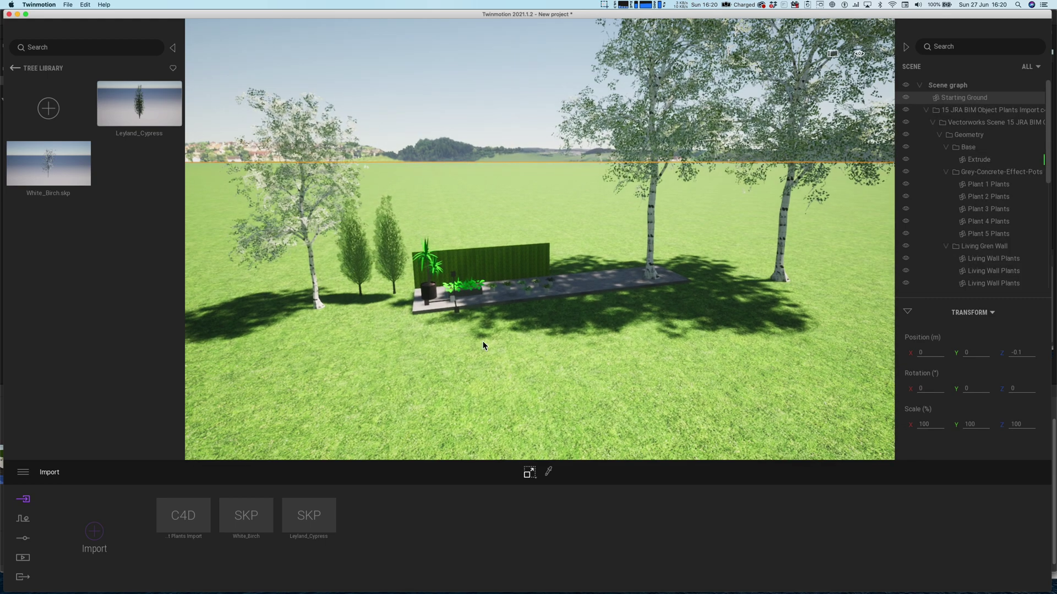
drag(497, 352, 688, 329)
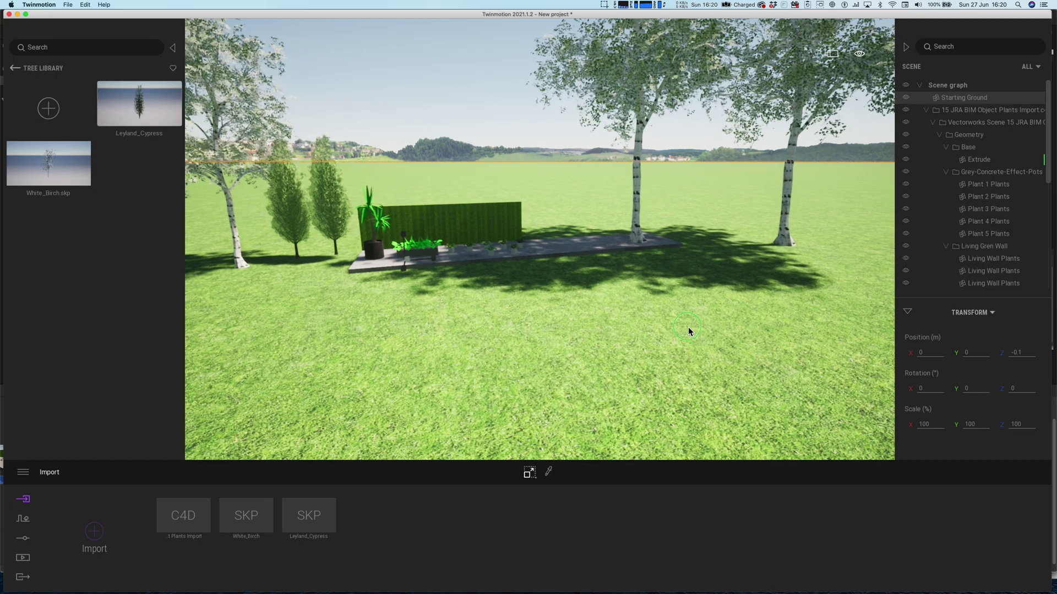
right_drag(688, 328, 715, 325)
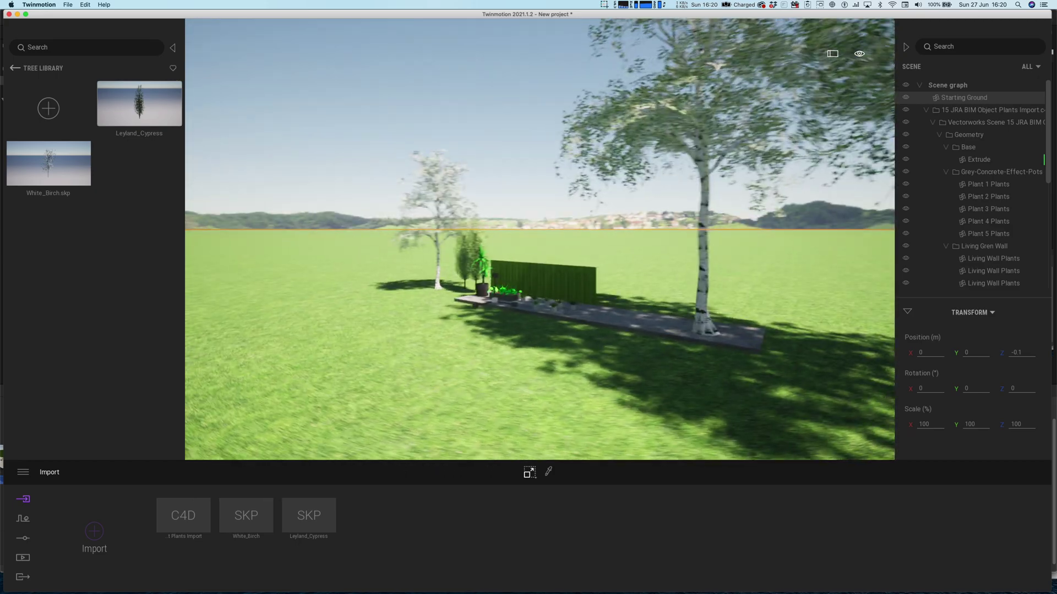
key(w)
key(e)
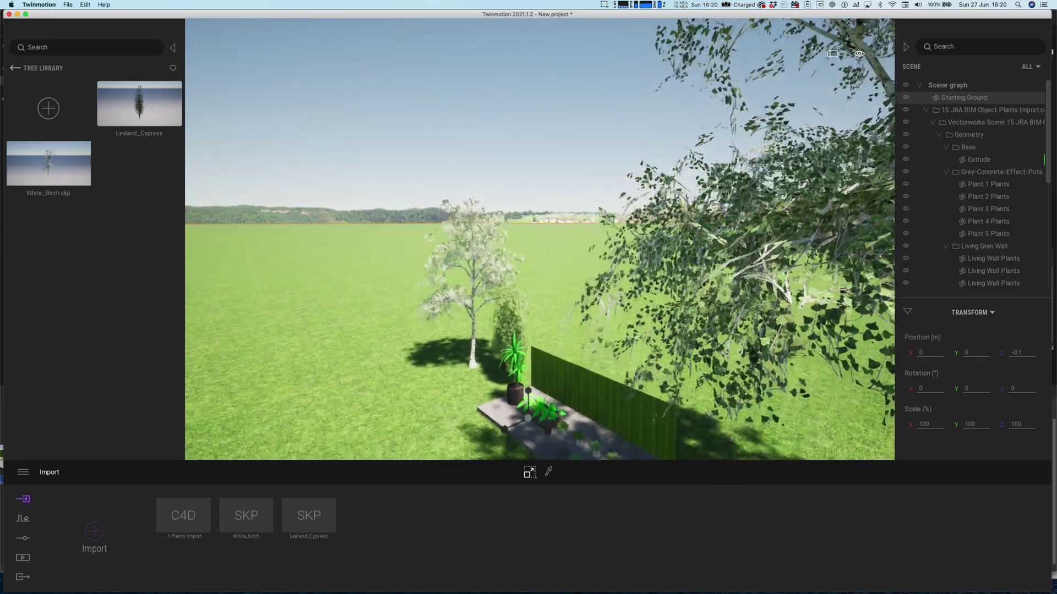
key(q)
key(w)
key(q)
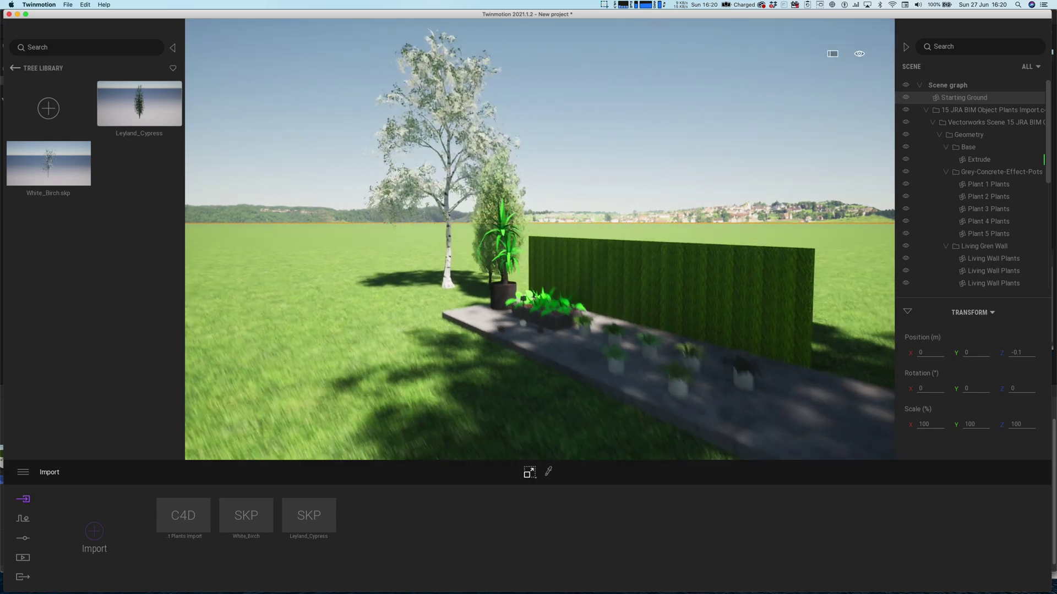
right_drag(571, 361, 622, 402)
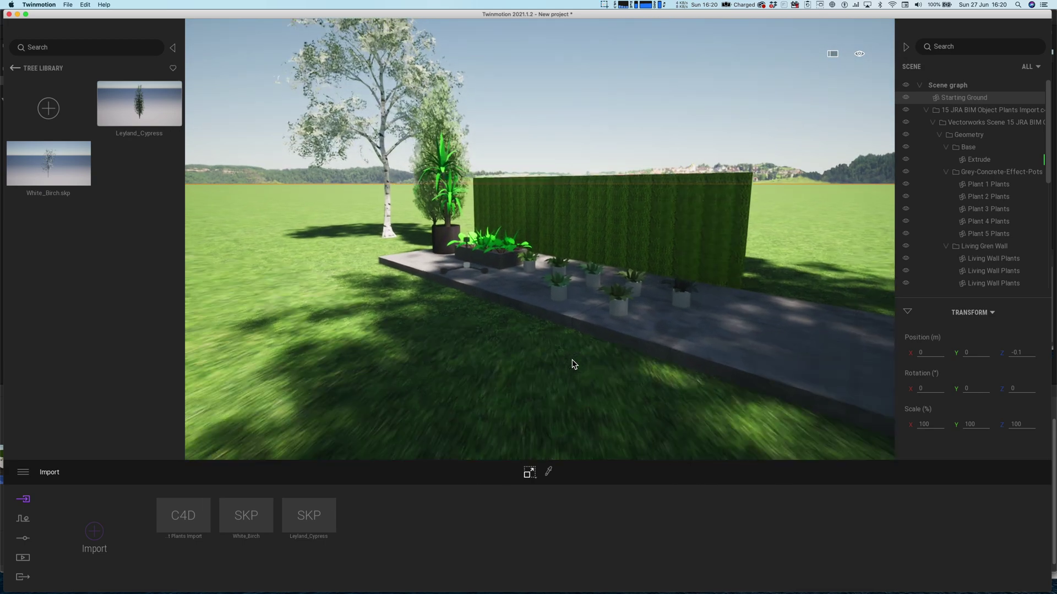
key(w)
right_drag(570, 363, 479, 365)
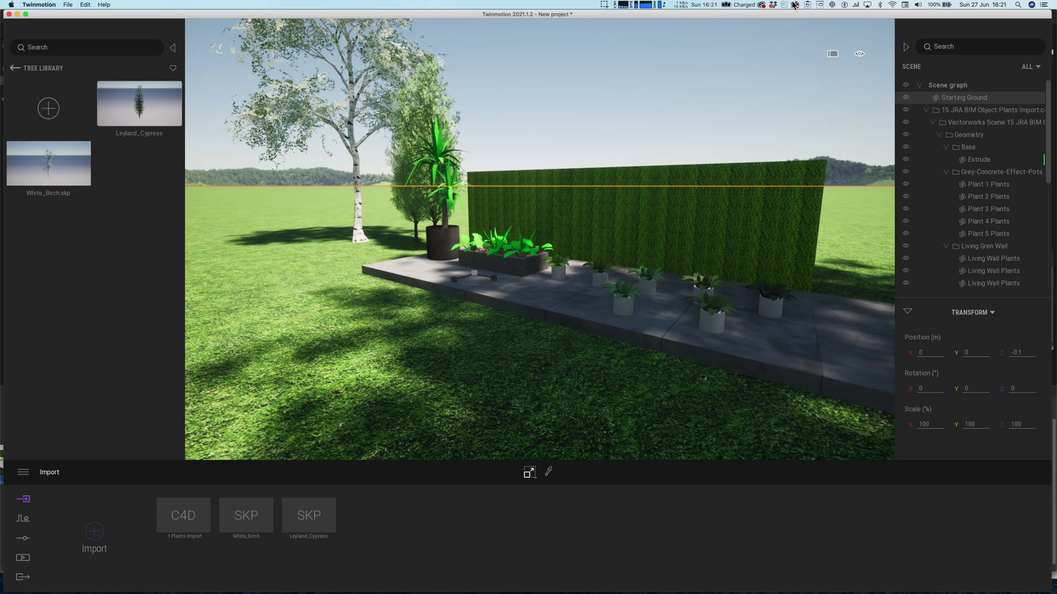
Step: Set the scene's time of day to 15:33 to light the planting and living wall
click(859, 54)
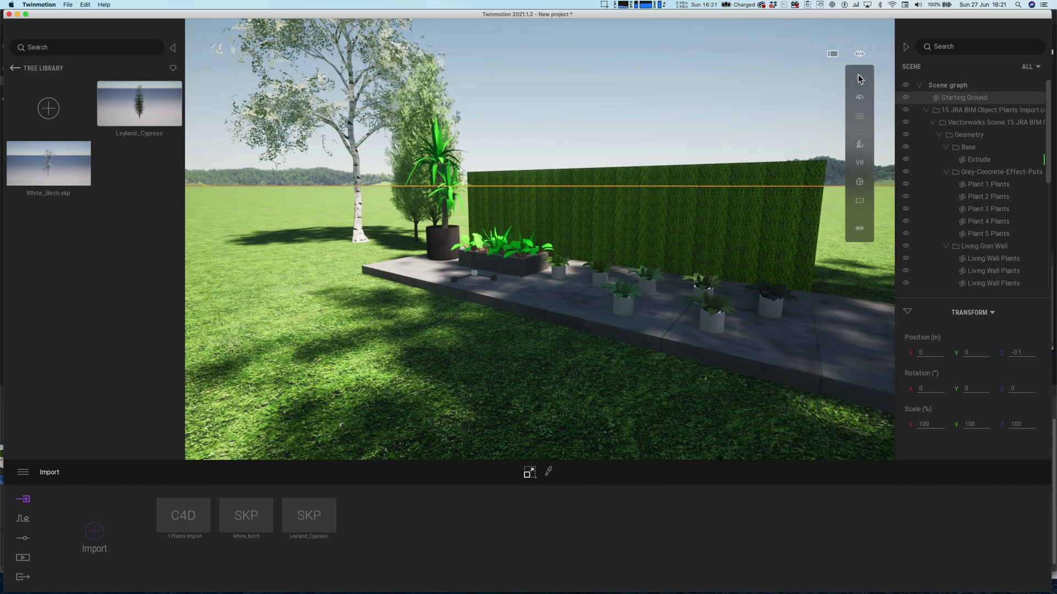
mouse_move(860, 78)
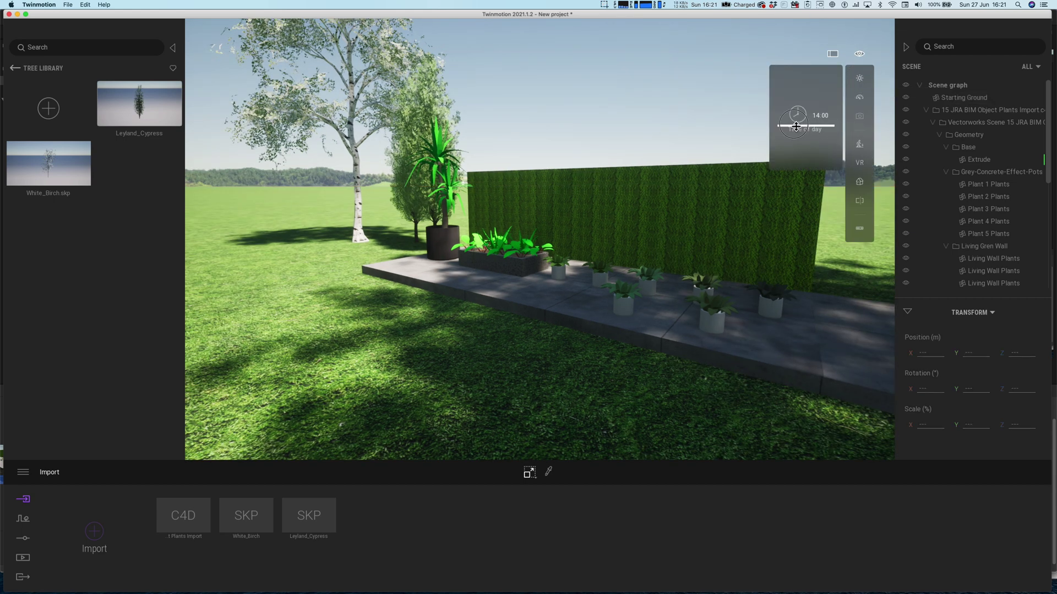
mouse_move(796, 127)
mouse_down()
mouse_move(796, 112)
mouse_move(794, 131)
mouse_up()
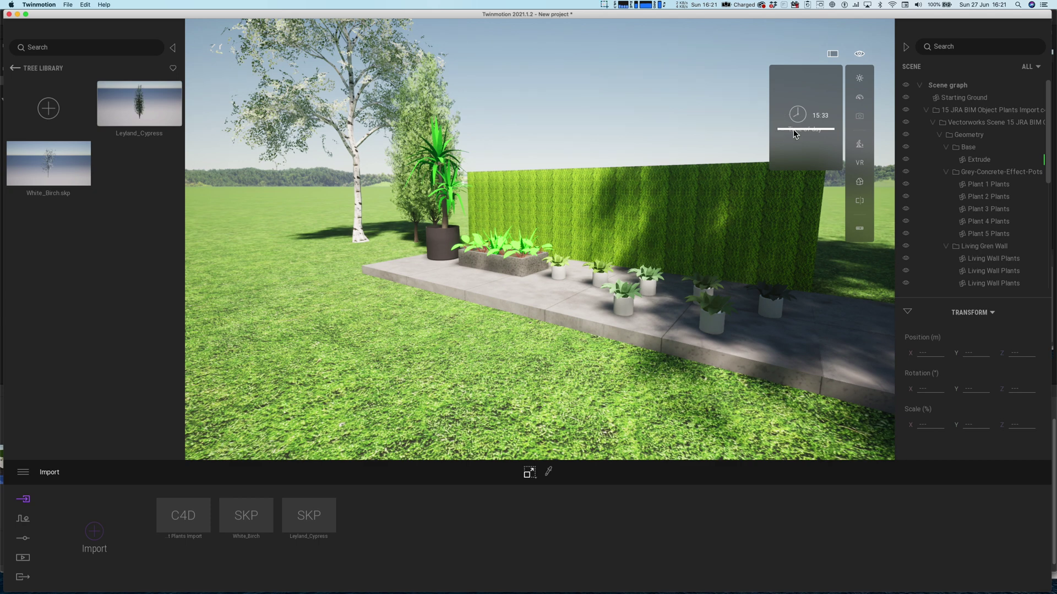